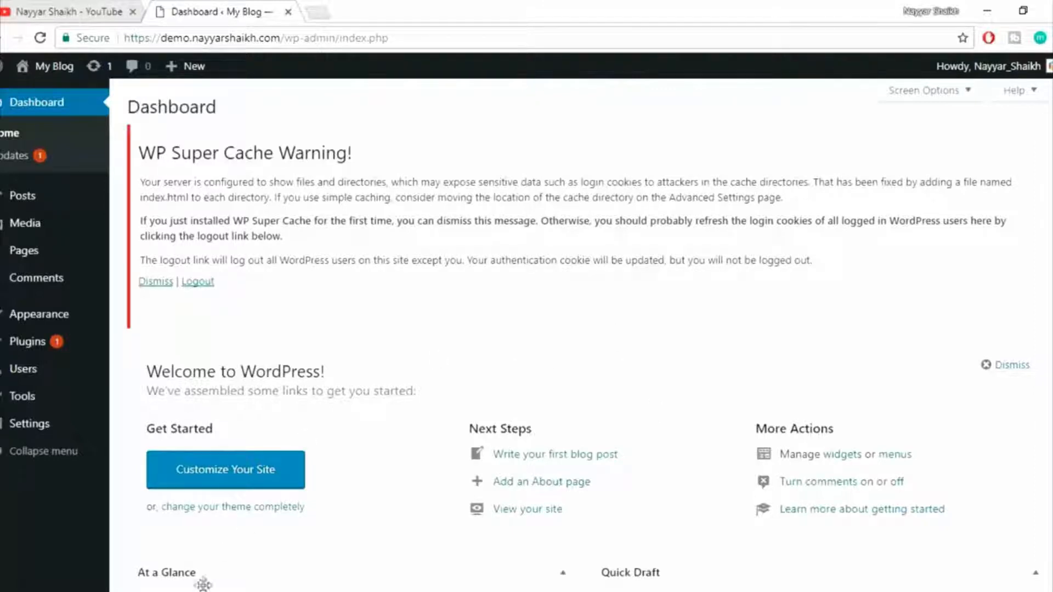
# Switch to the incognito window with the "Hello world!" post and examine its publication date and author name.
pyautogui.moveTo(143, 589)
pyautogui.click(285, 527)
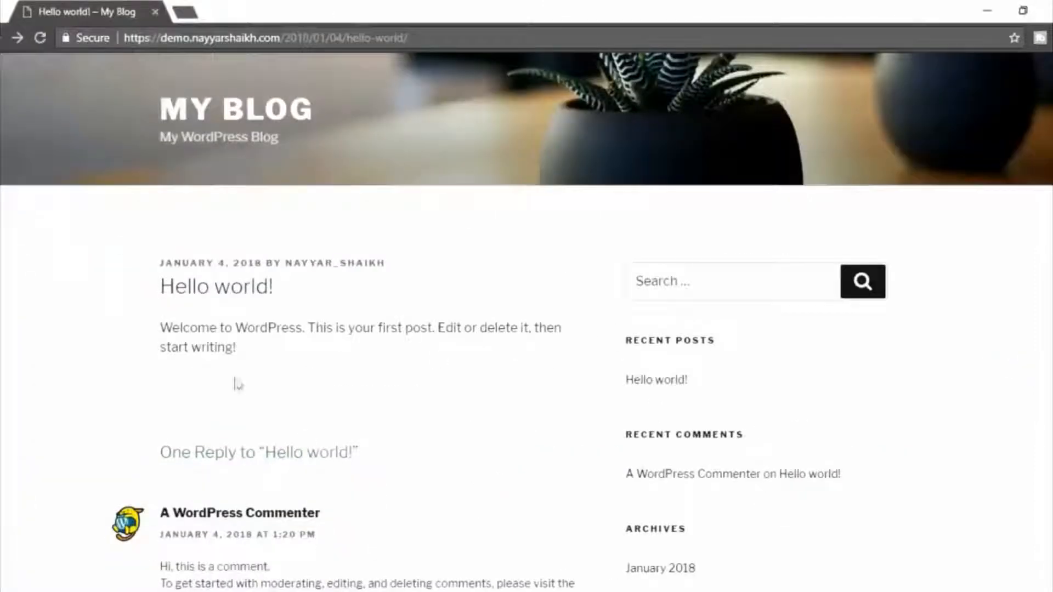
pyautogui.scroll(-6, 527, 323)
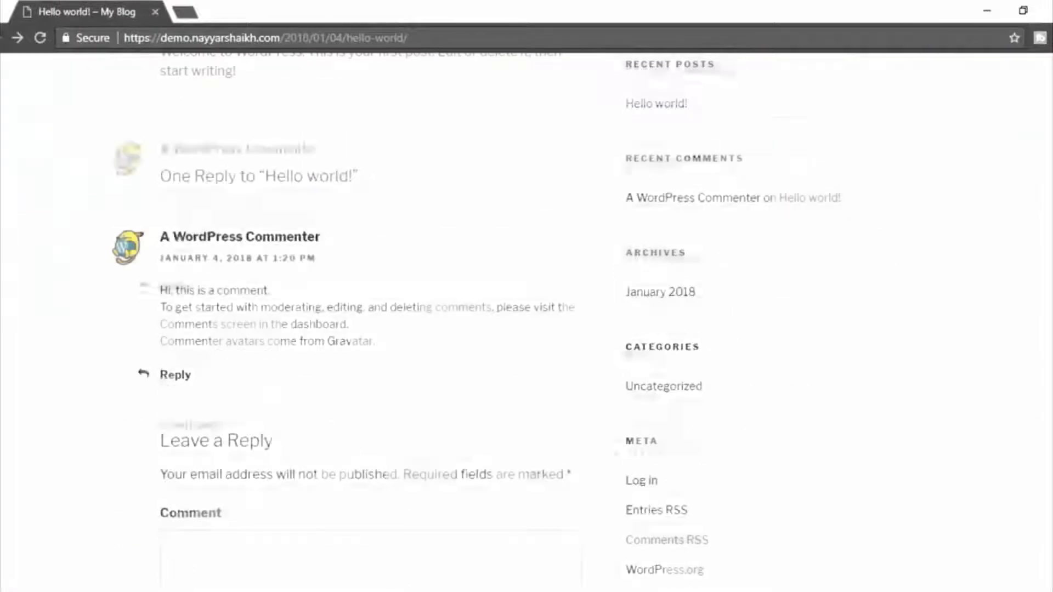
pyautogui.scroll(6, 526, 324)
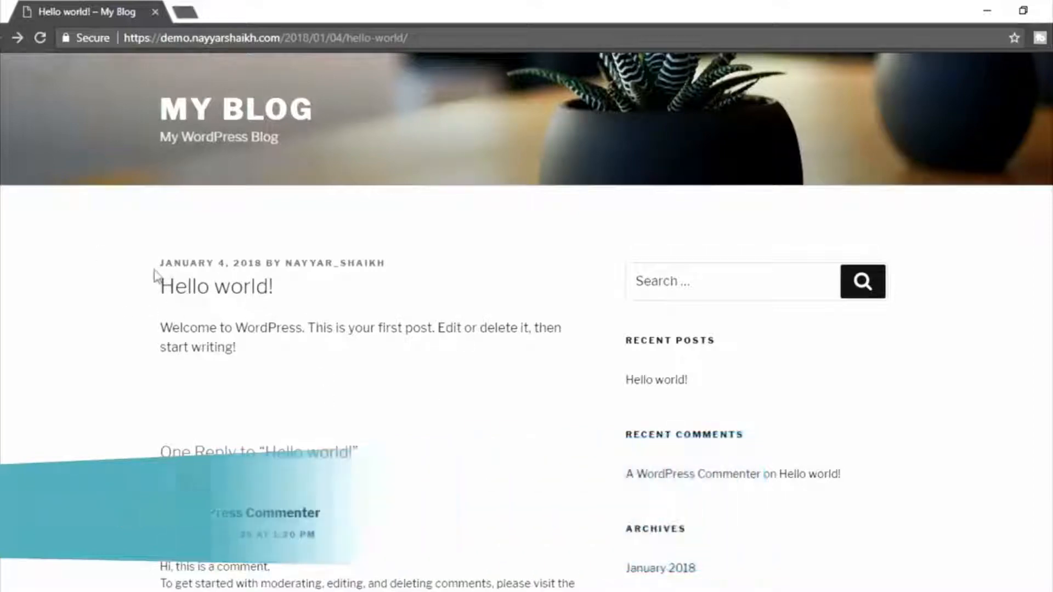
pyautogui.moveTo(151, 264); pyautogui.dragTo(263, 264)
pyautogui.click(351, 309)
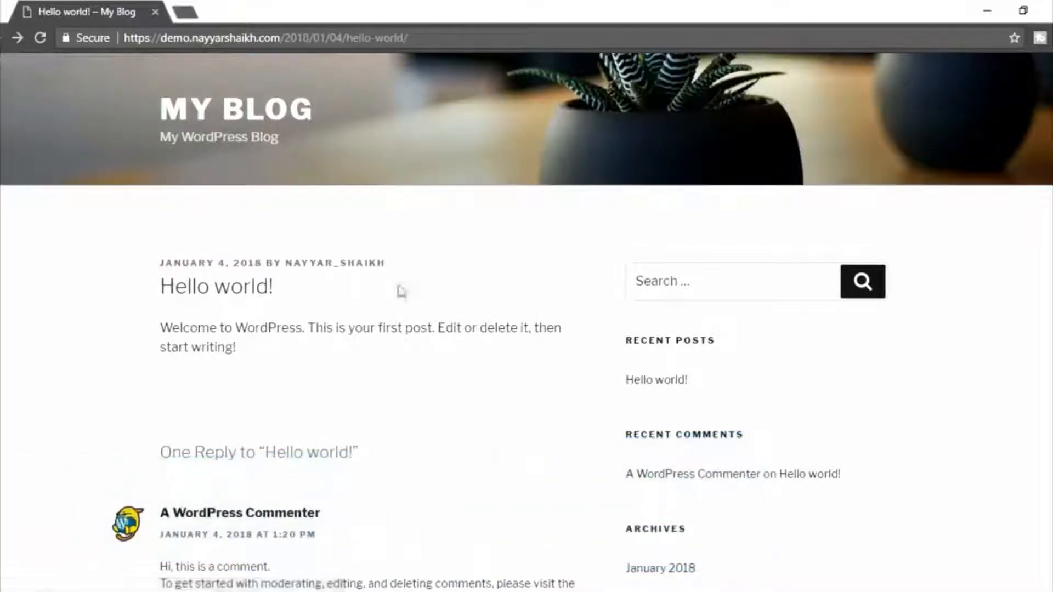
pyautogui.moveTo(388, 265); pyautogui.dragTo(287, 270)
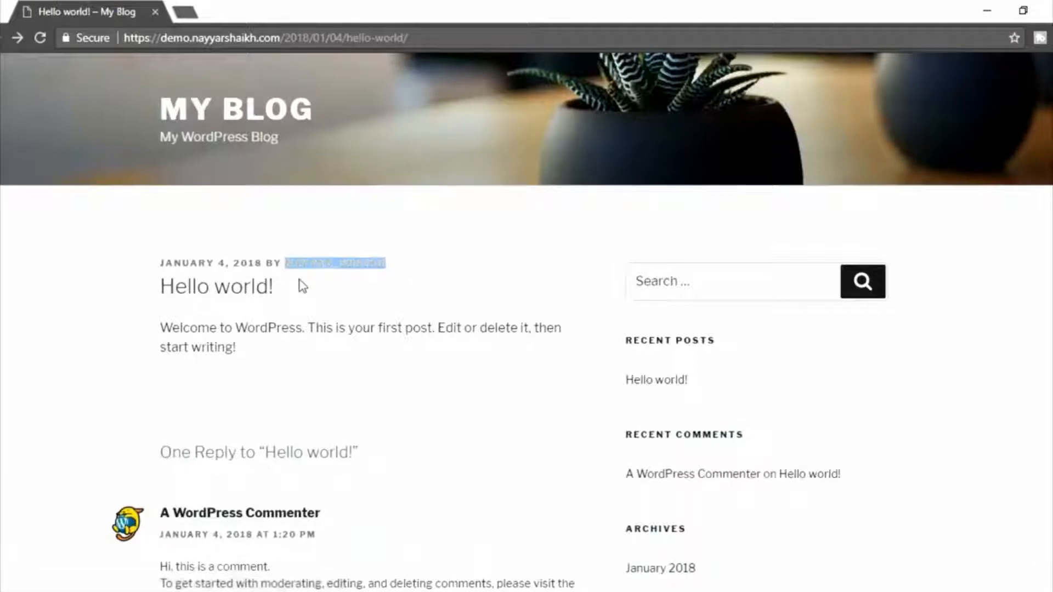
pyautogui.click(305, 282)
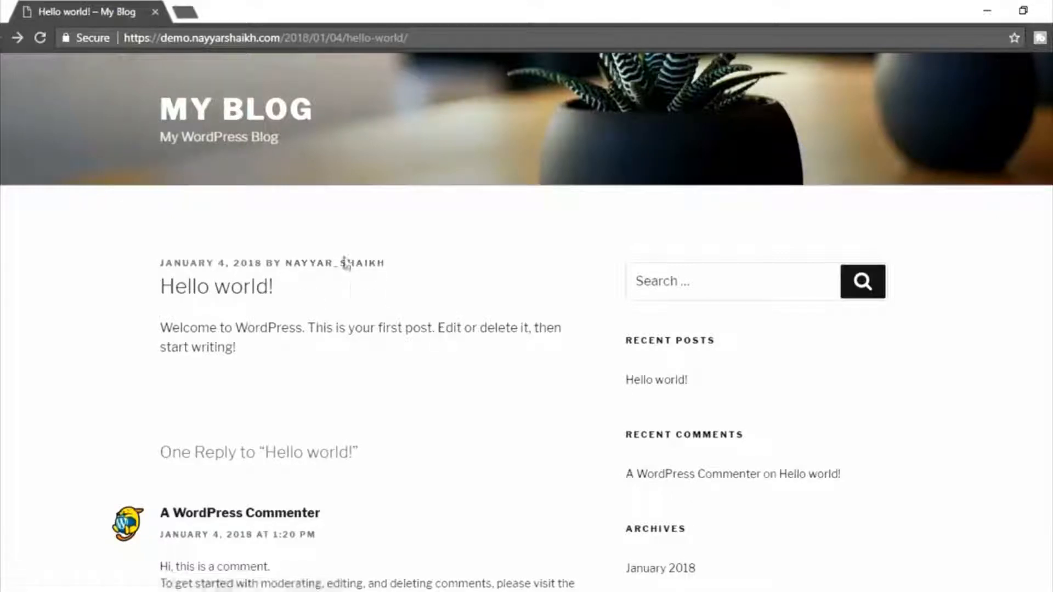
# Open the blog's wp-admin login page in a new incognito tab.
pyautogui.click(193, 10)
pyautogui.write('demo')
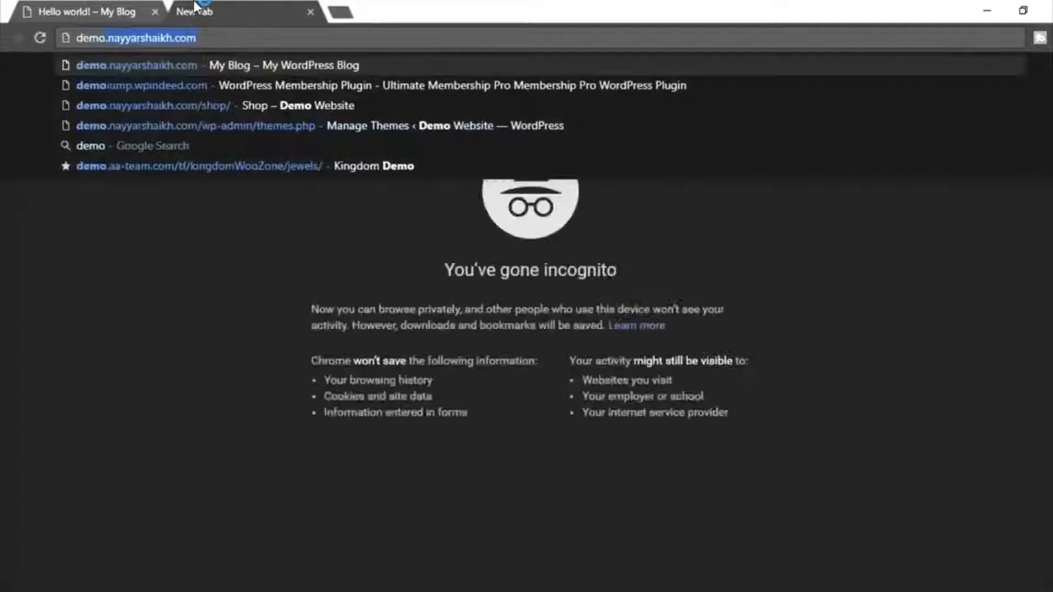
pyautogui.write('.nayyarshaikh.com/wp-admin')
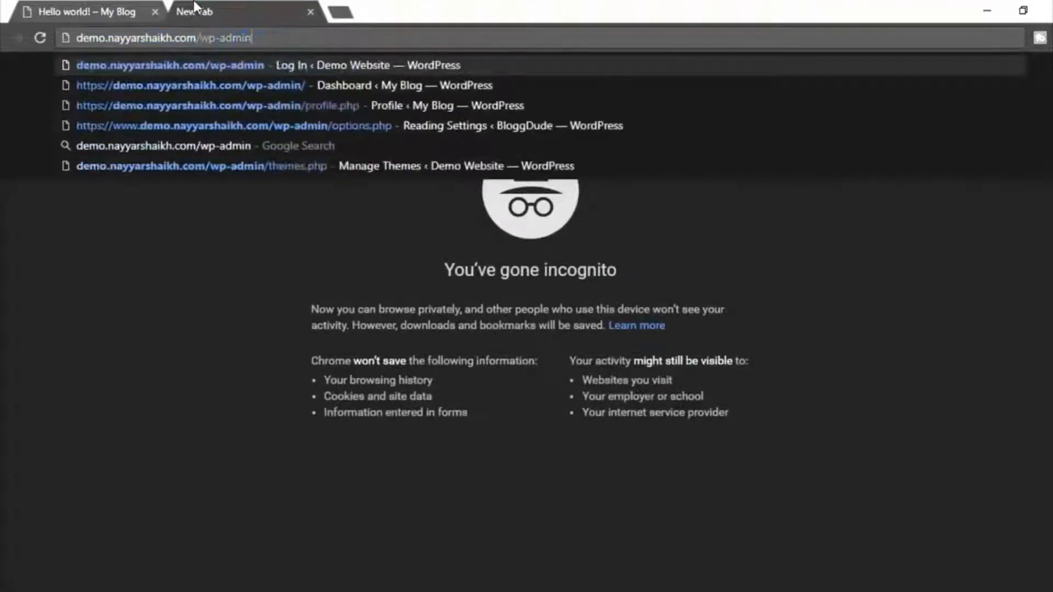
pyautogui.press('Return')
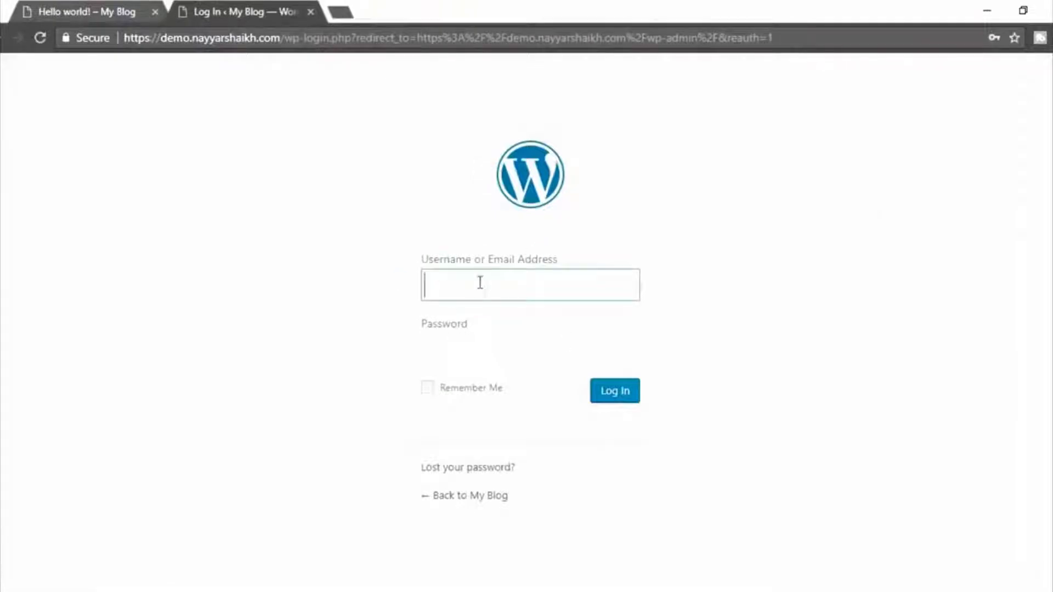
# Compare the post's author name with the username field on the login page, and close the login page.
pyautogui.hotkey('ctrl', 'shift', 'Tab')
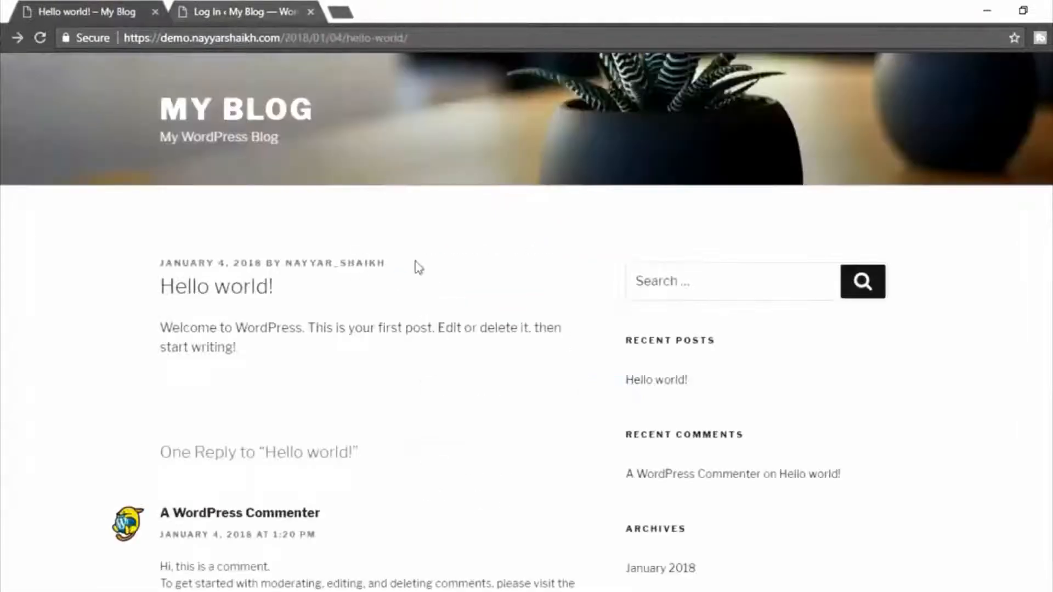
pyautogui.moveTo(386, 264); pyautogui.dragTo(285, 264)
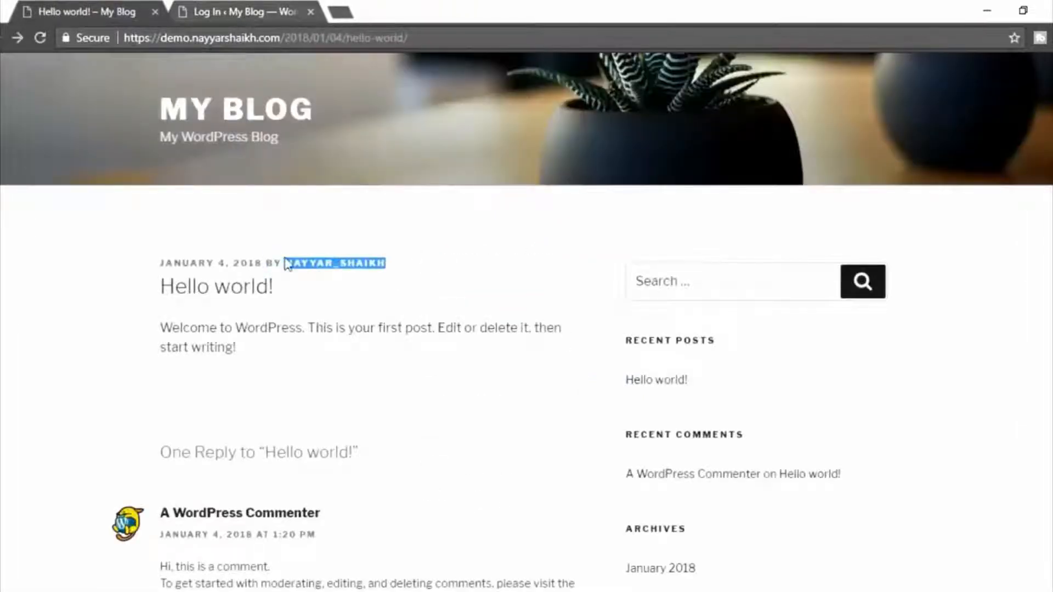
pyautogui.click(285, 8)
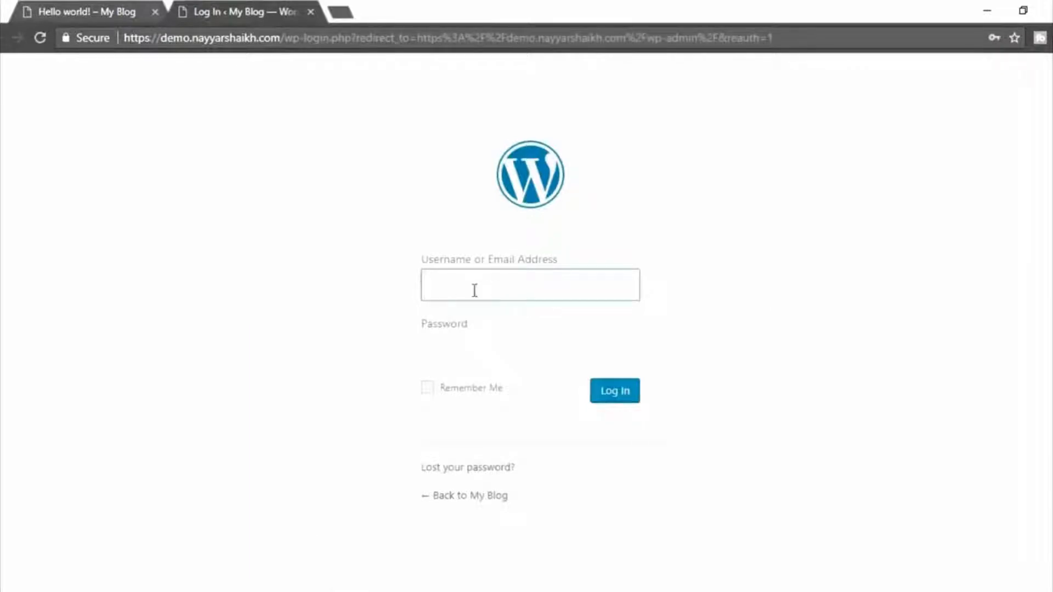
pyautogui.click(310, 11)
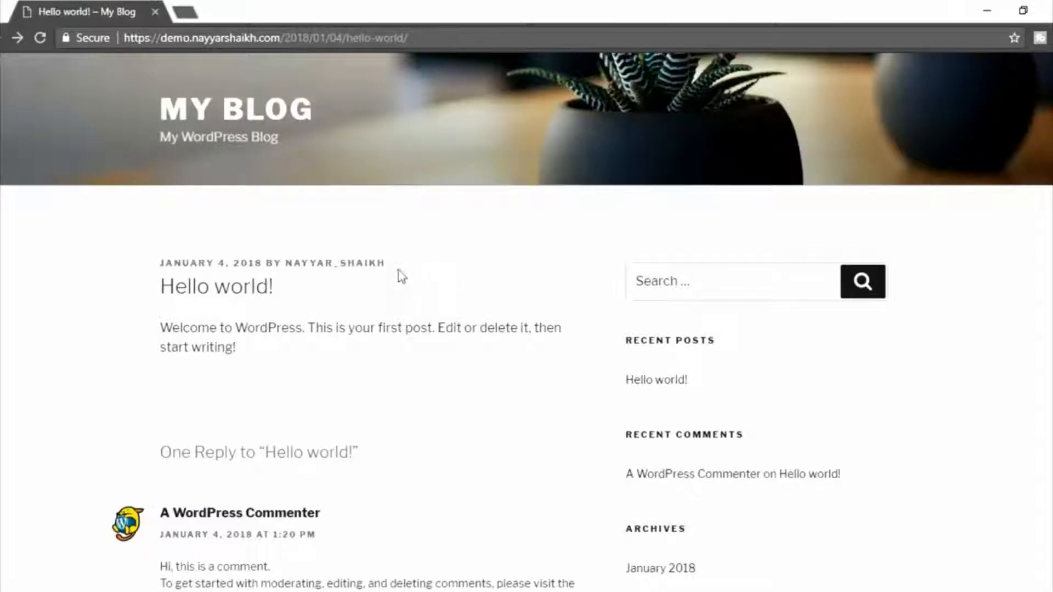
pyautogui.moveTo(386, 263); pyautogui.dragTo(284, 264)
pyautogui.click(435, 264)
# Return to the browser window with the WordPress dashboard and open the account's own profile for editing.
pyautogui.click(184, 591)
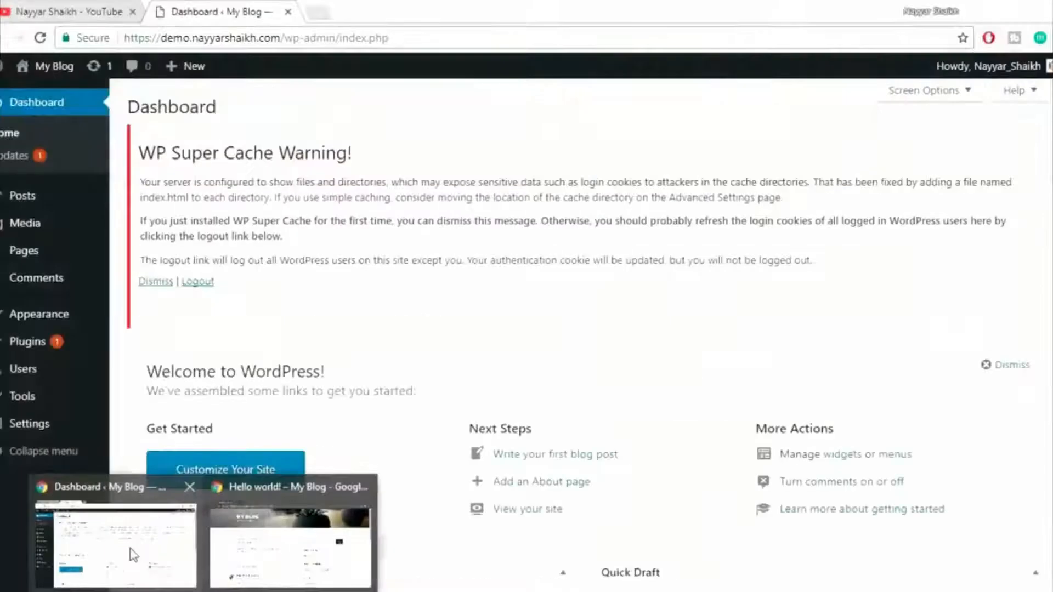
pyautogui.click(134, 554)
pyautogui.moveTo(1032, 73)
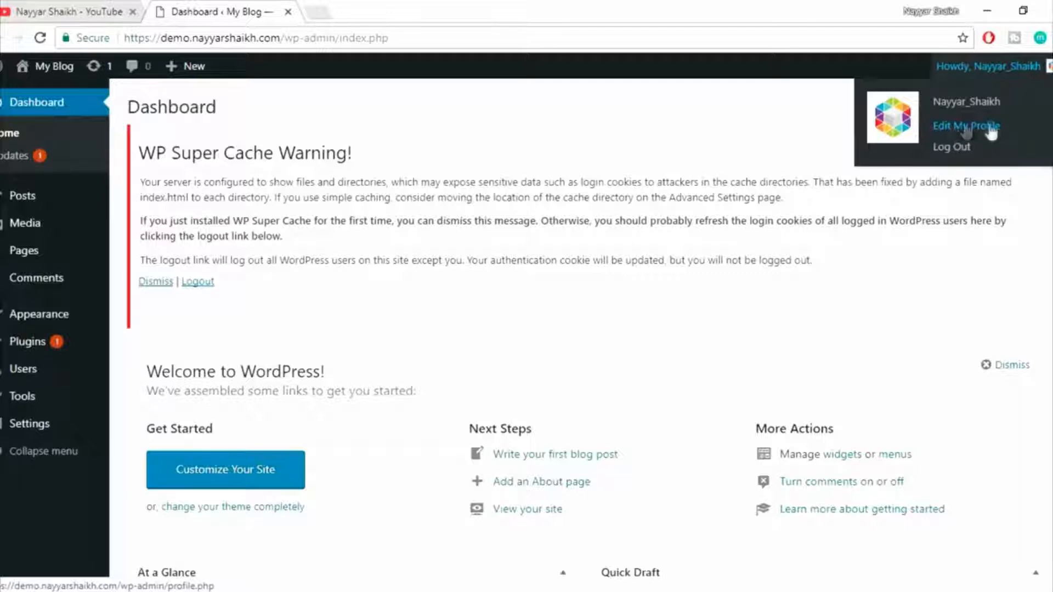
pyautogui.click(957, 131)
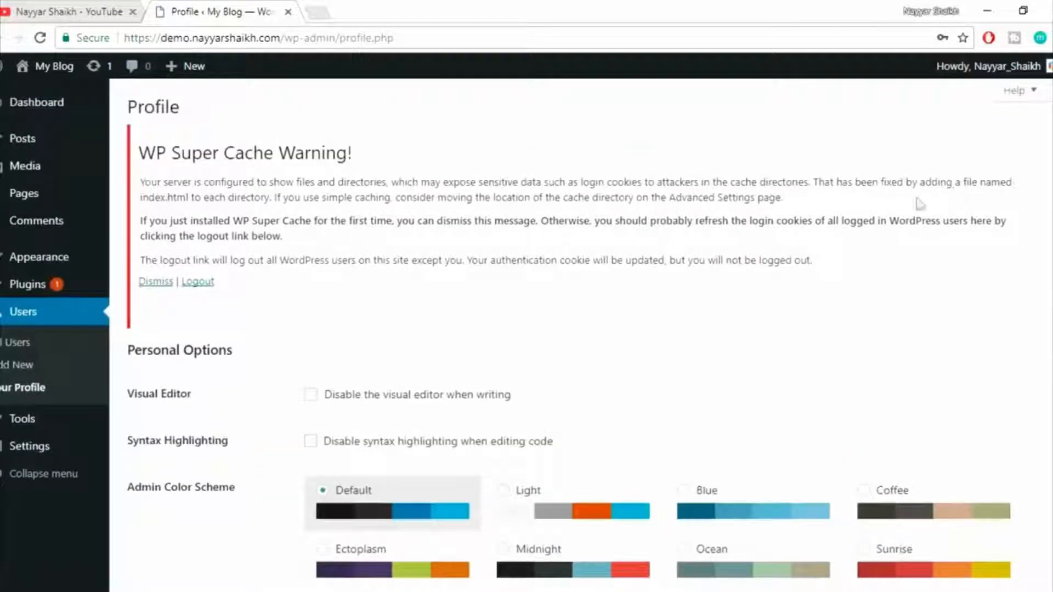
# Preview the Light, Blue and Ectoplasm admin color schemes, and select Midnight.
pyautogui.scroll(-4, 517, 235)
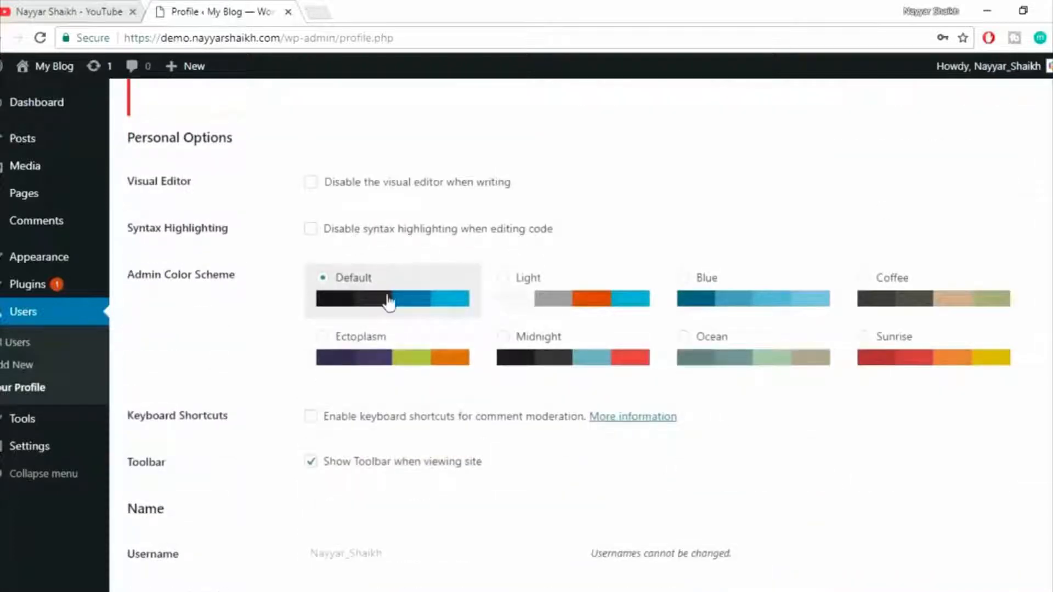
pyautogui.click(586, 300)
pyautogui.click(695, 321)
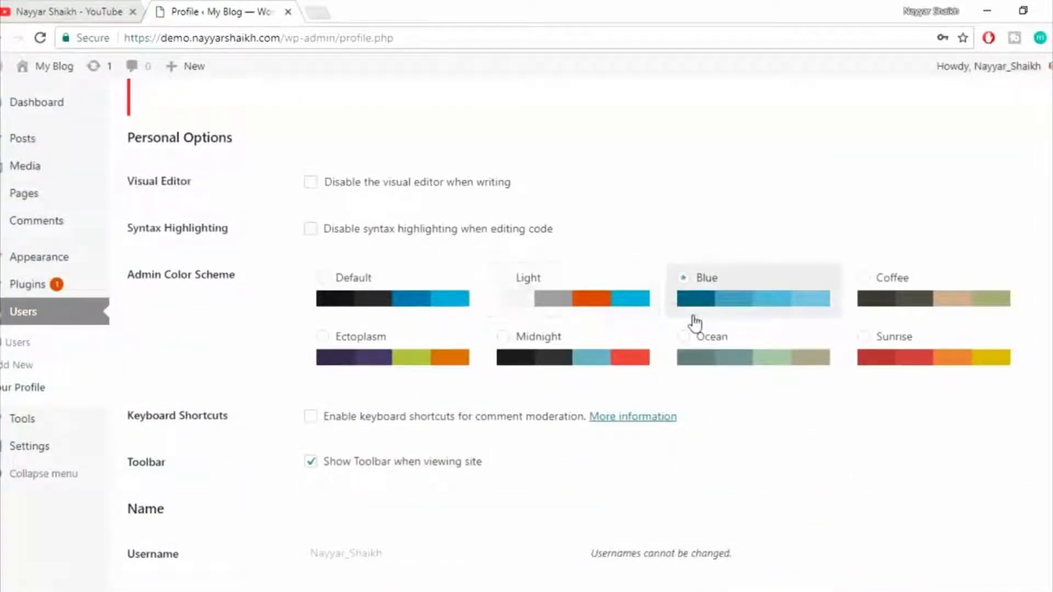
pyautogui.click(445, 365)
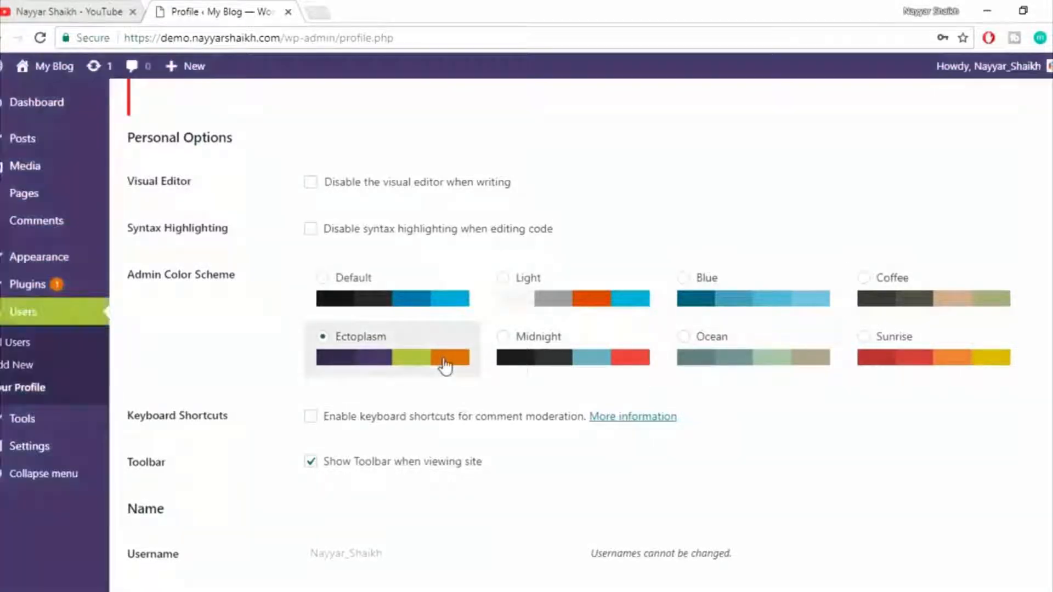
pyautogui.click(536, 361)
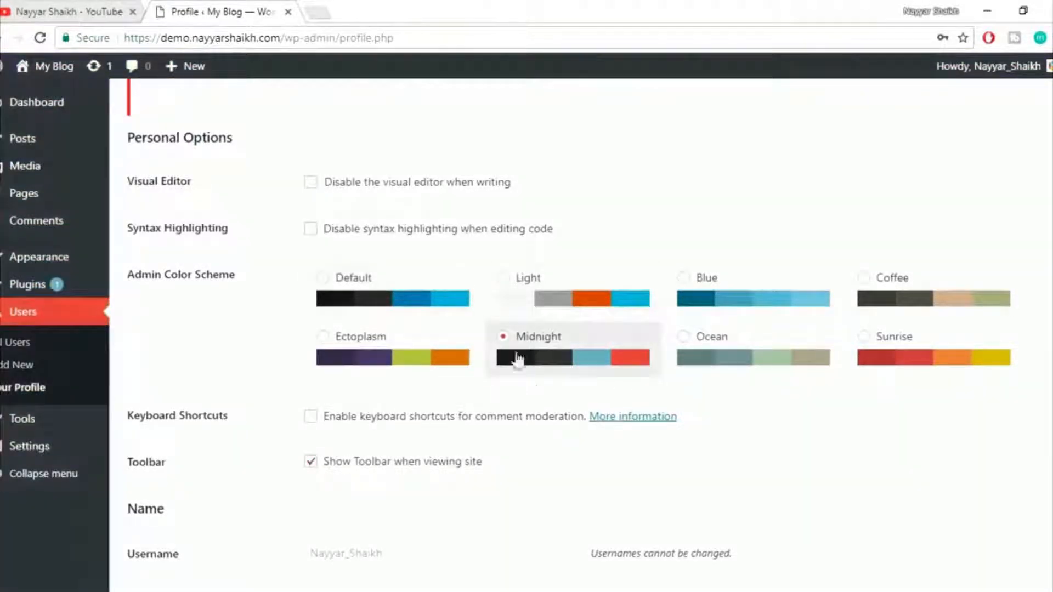
# Fill in the profile's first name and last name, and clear the existing nickname.
pyautogui.scroll(-2, 682, 360)
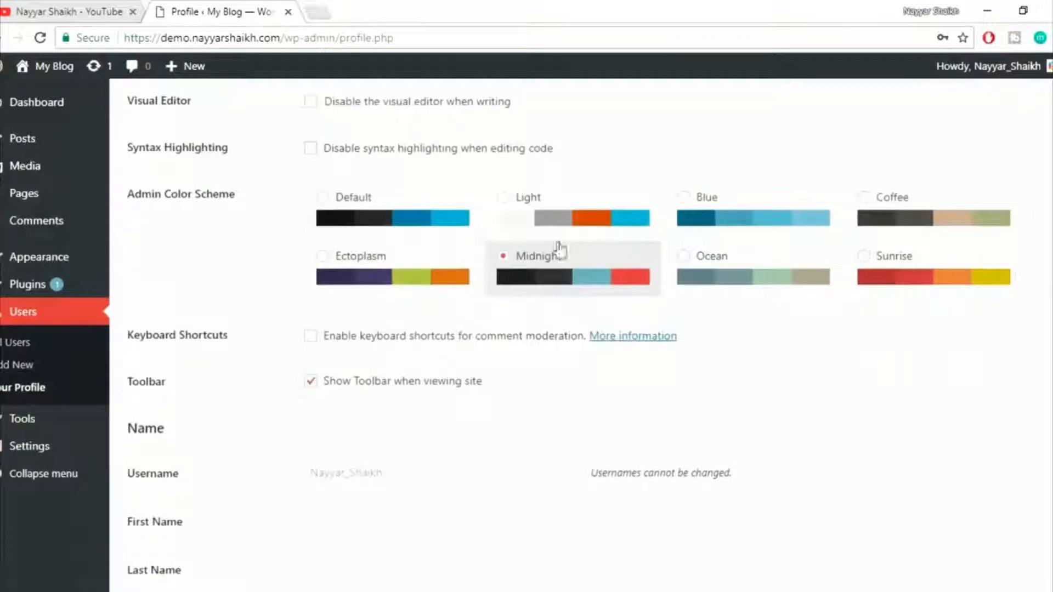
pyautogui.scroll(-4, 869, 348)
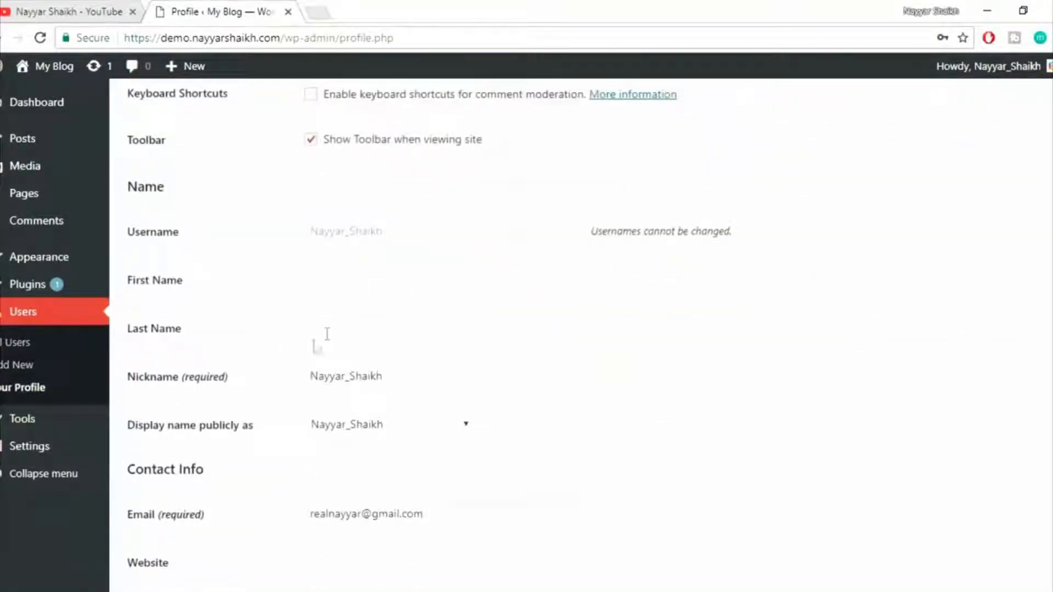
pyautogui.scroll(-1, 326, 334)
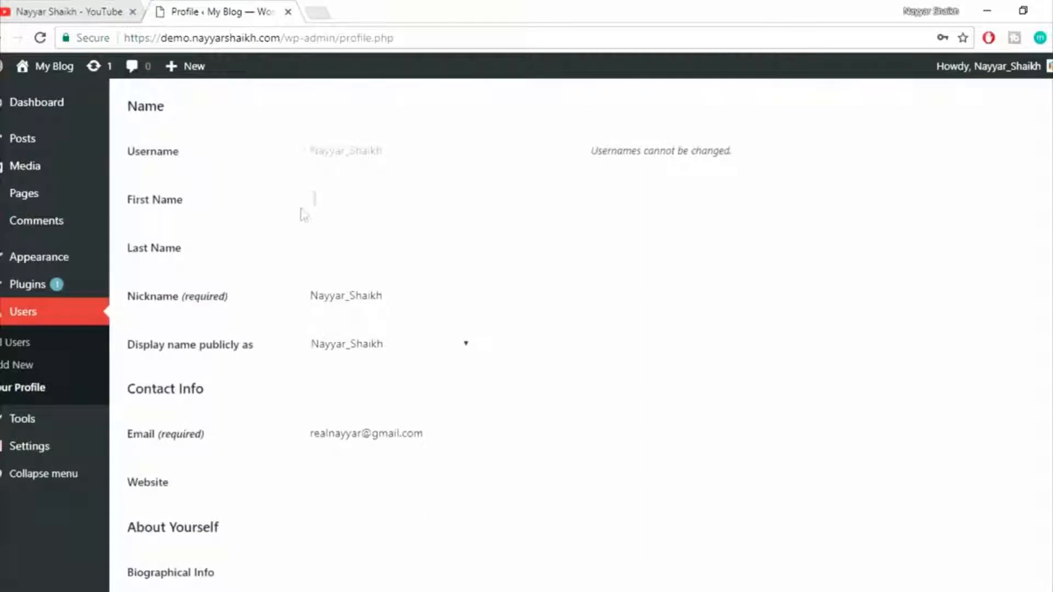
pyautogui.click(342, 192)
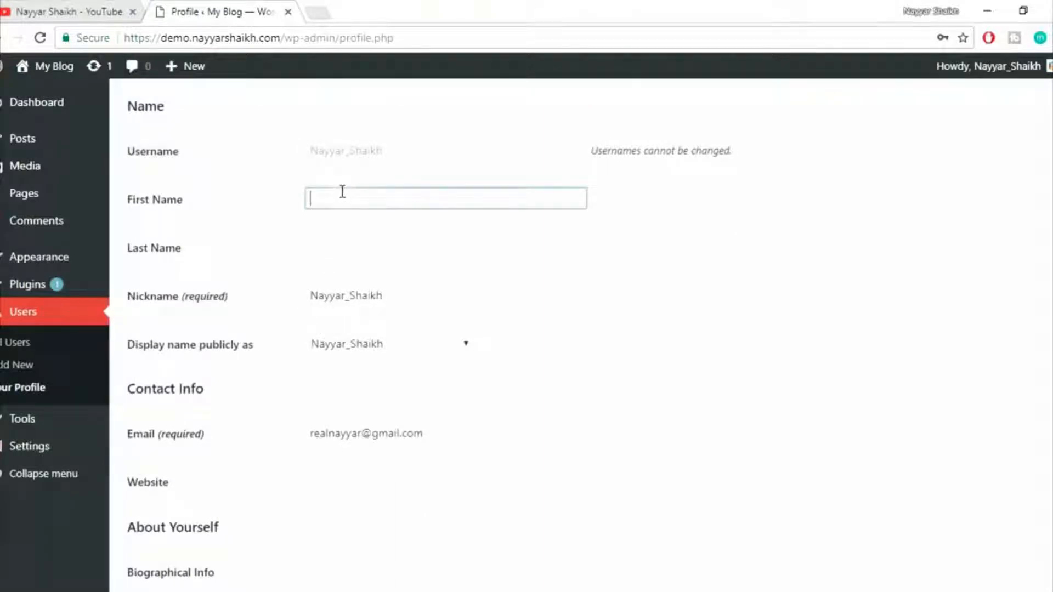
pyautogui.write('Nayyar')
pyautogui.click(365, 251)
pyautogui.write('Shaikh')
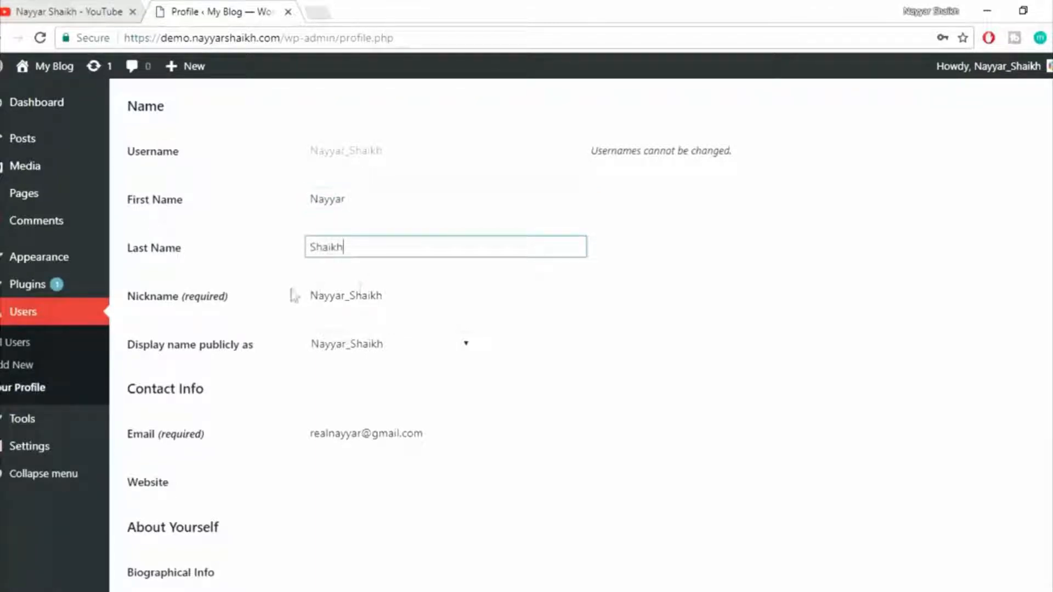
pyautogui.press('Tab')
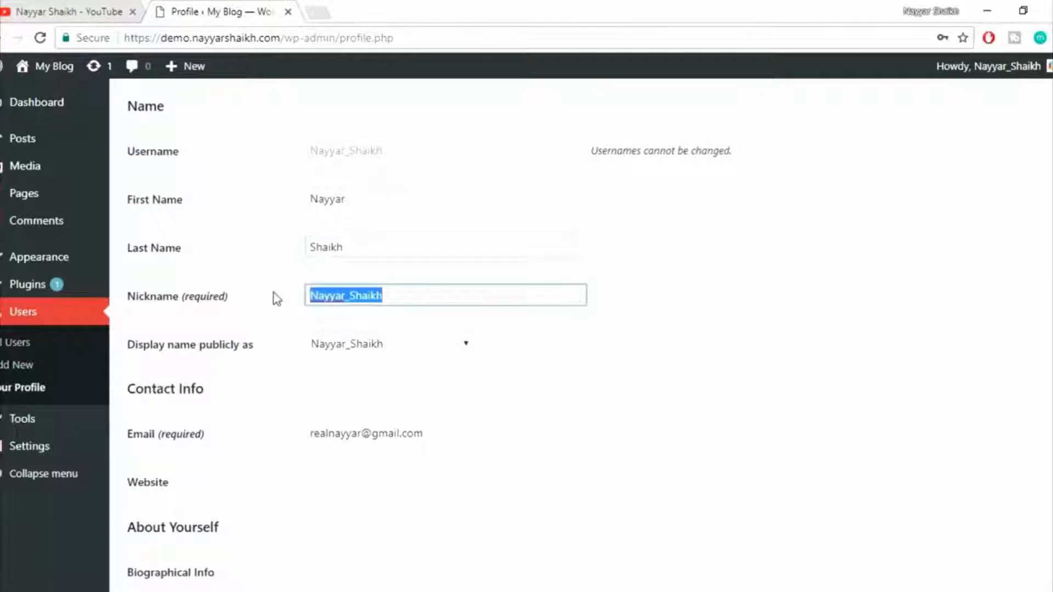
pyautogui.press('BackSpace')
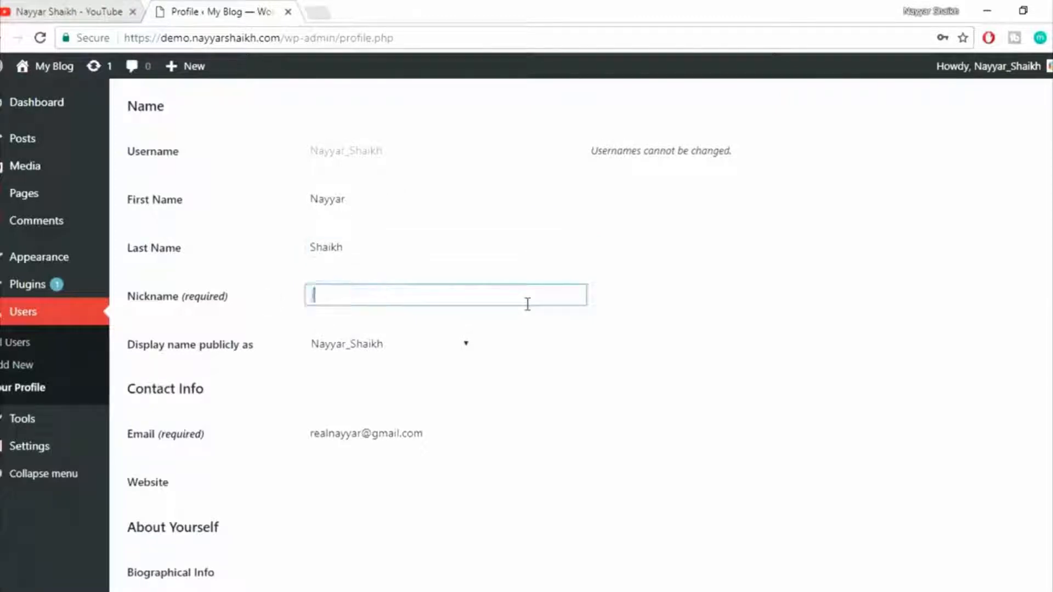
pyautogui.write('John Doe')
pyautogui.hotkey('ctrl', 'a')
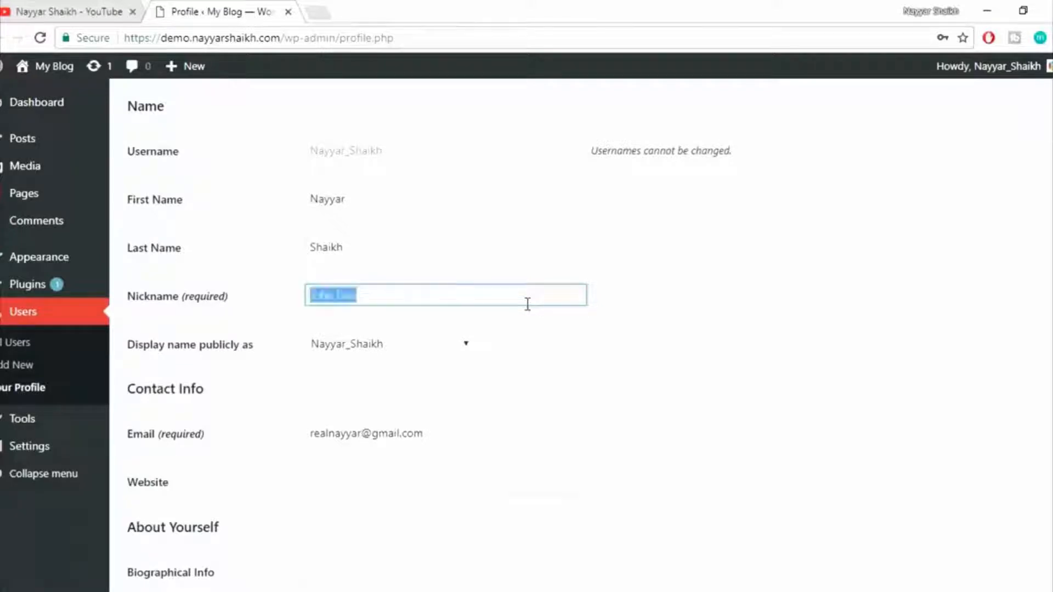
pyautogui.press('BackSpace')
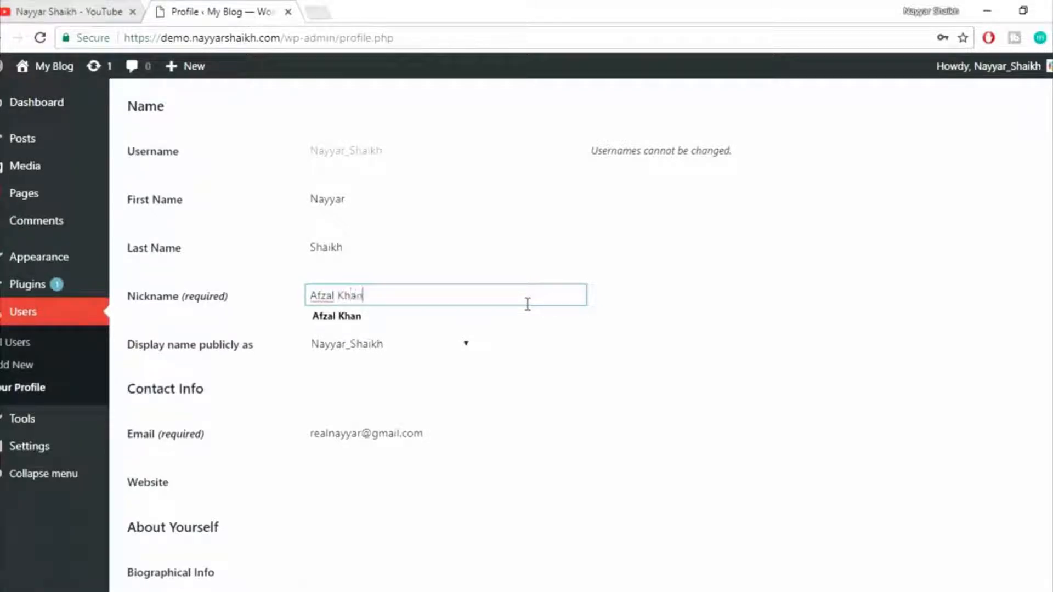
# Enter an alternative full name as the profile's nickname.
pyautogui.click(470, 317)
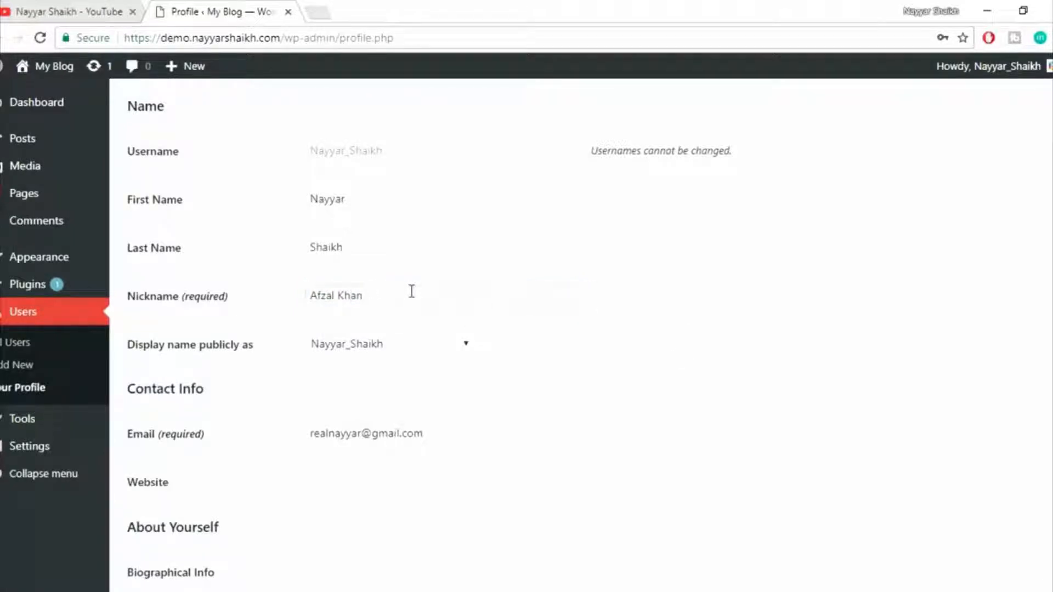
pyautogui.moveTo(411, 291); pyautogui.dragTo(282, 301)
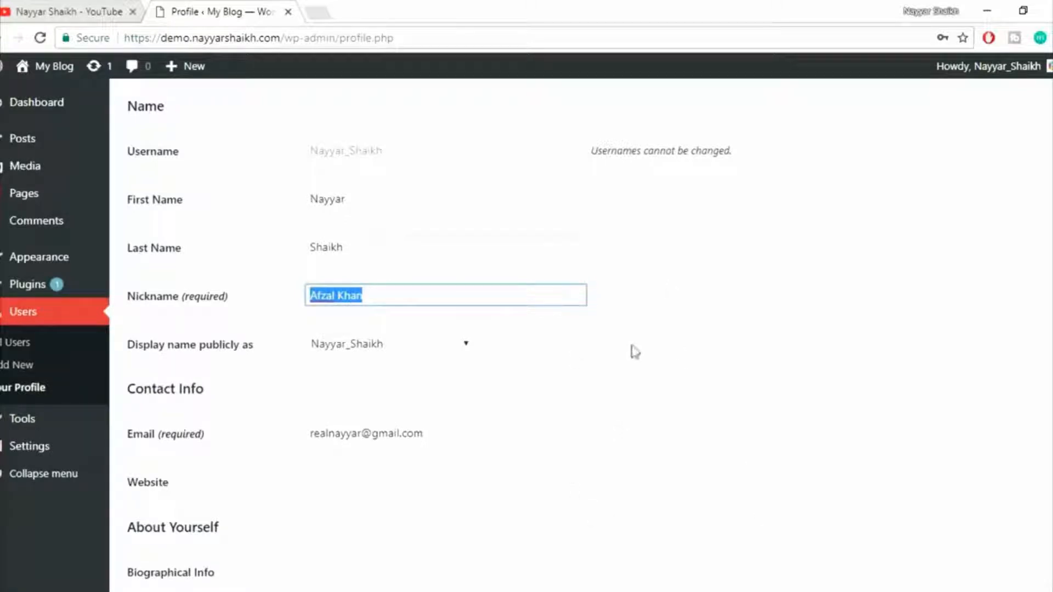
# Set the publicly displayed name to the first name, and check the author line of the post in the incognito window.
pyautogui.click(354, 352)
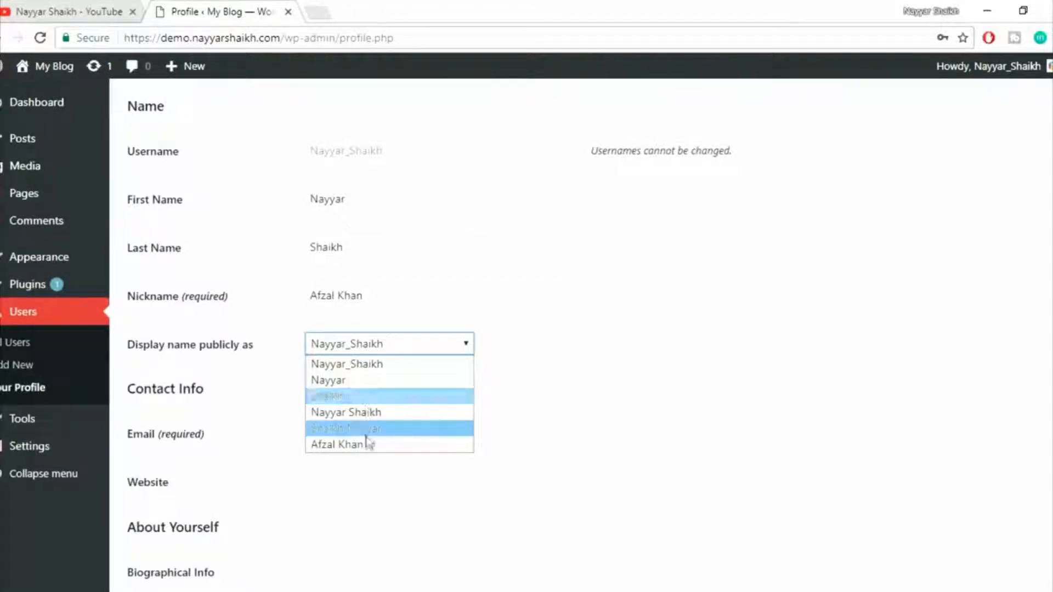
pyautogui.click(351, 384)
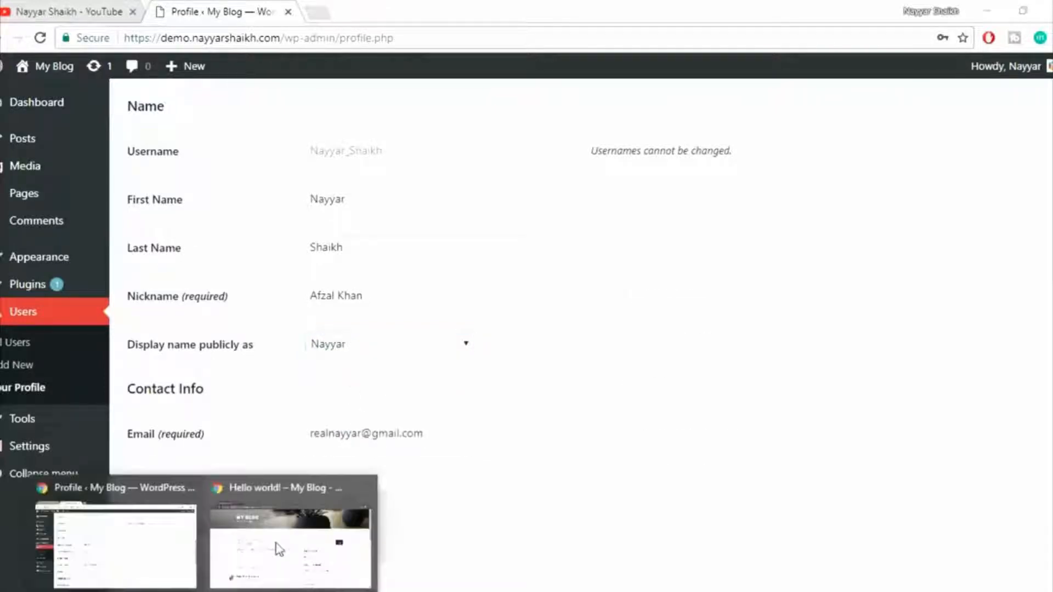
pyautogui.click(277, 545)
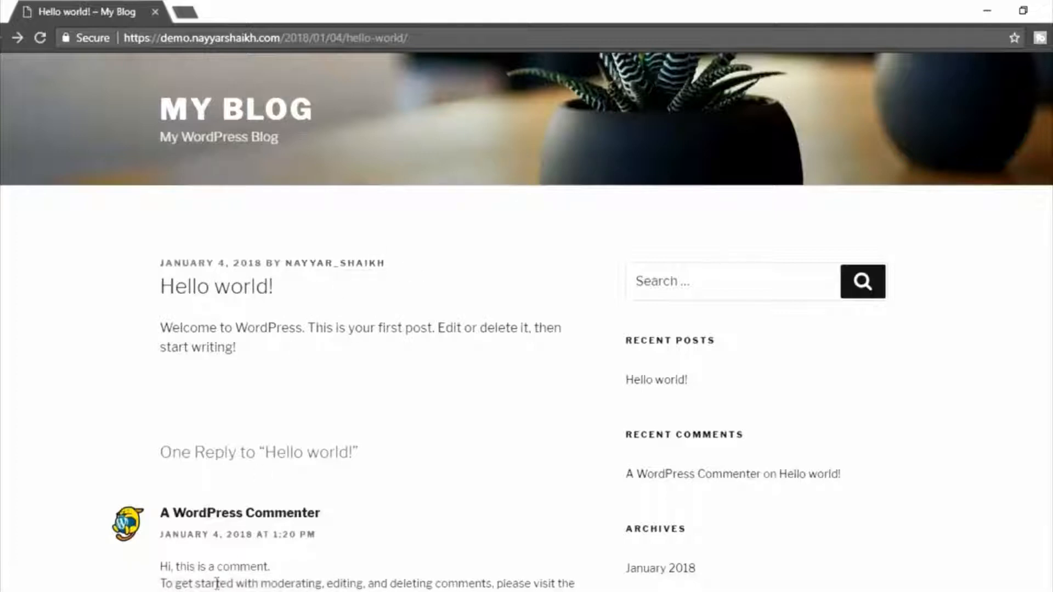
pyautogui.click(176, 553)
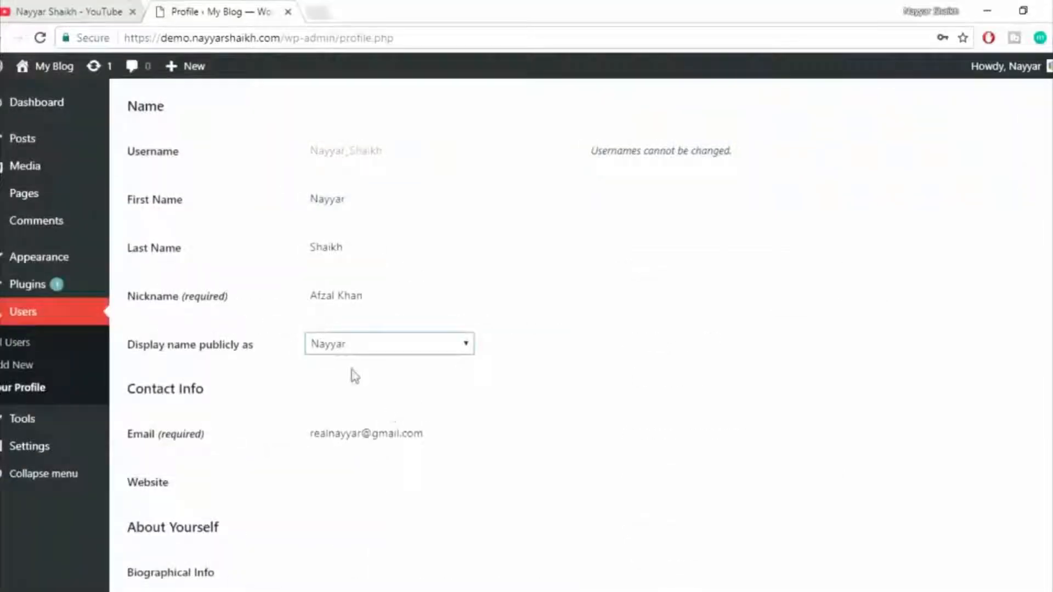
# Set the publicly displayed name to the profile's nickname and update the profile.
pyautogui.click(399, 346)
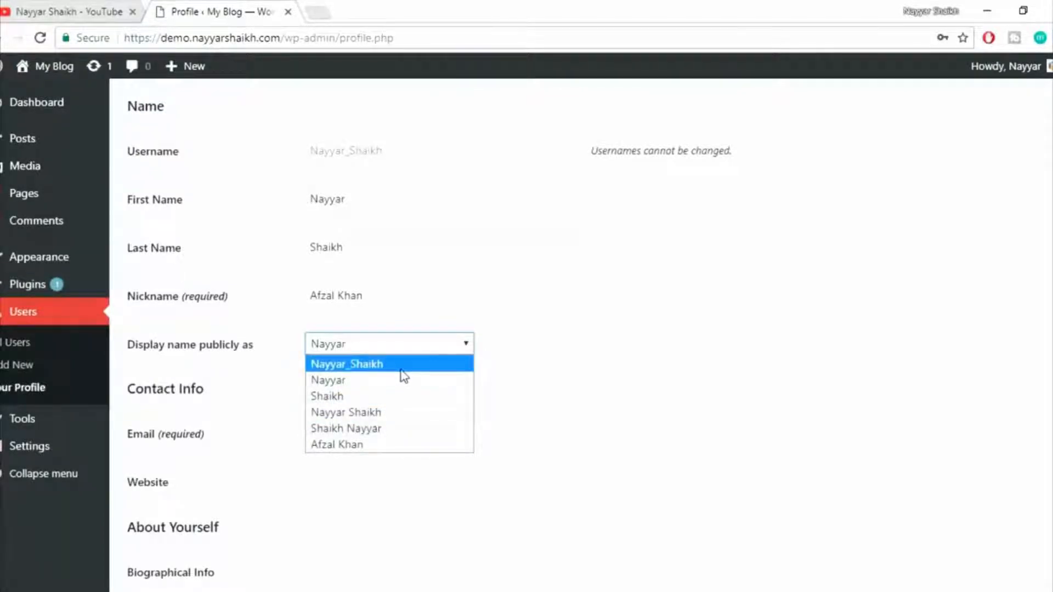
pyautogui.click(383, 442)
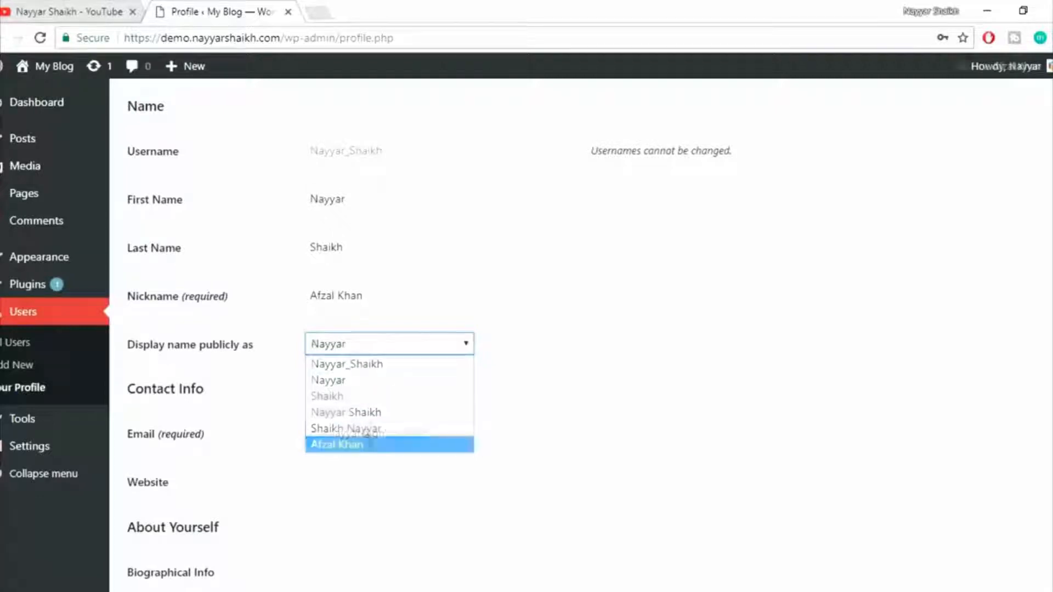
pyautogui.click(607, 370)
pyautogui.scroll(-8, 715, 404)
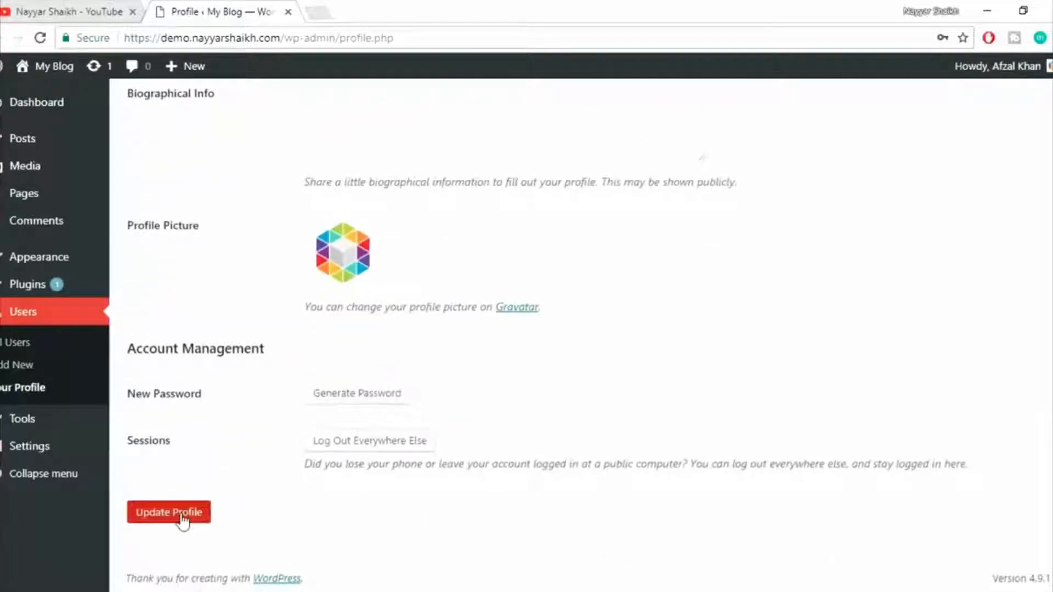
pyautogui.click(183, 516)
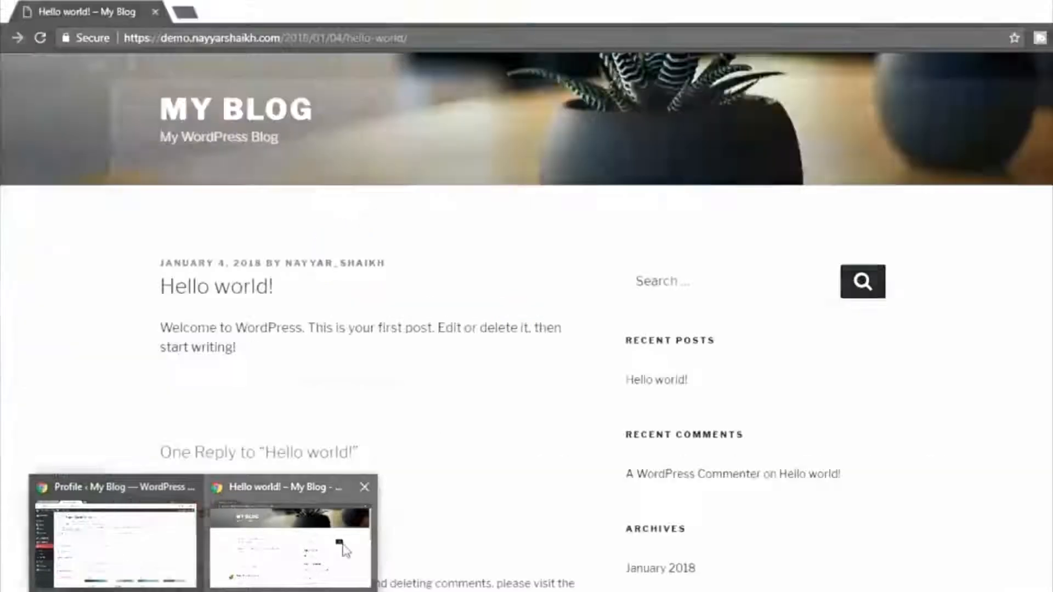
# Reload the Hello world! post in the incognito window and check its author line.
pyautogui.click(344, 550)
pyautogui.click(40, 35)
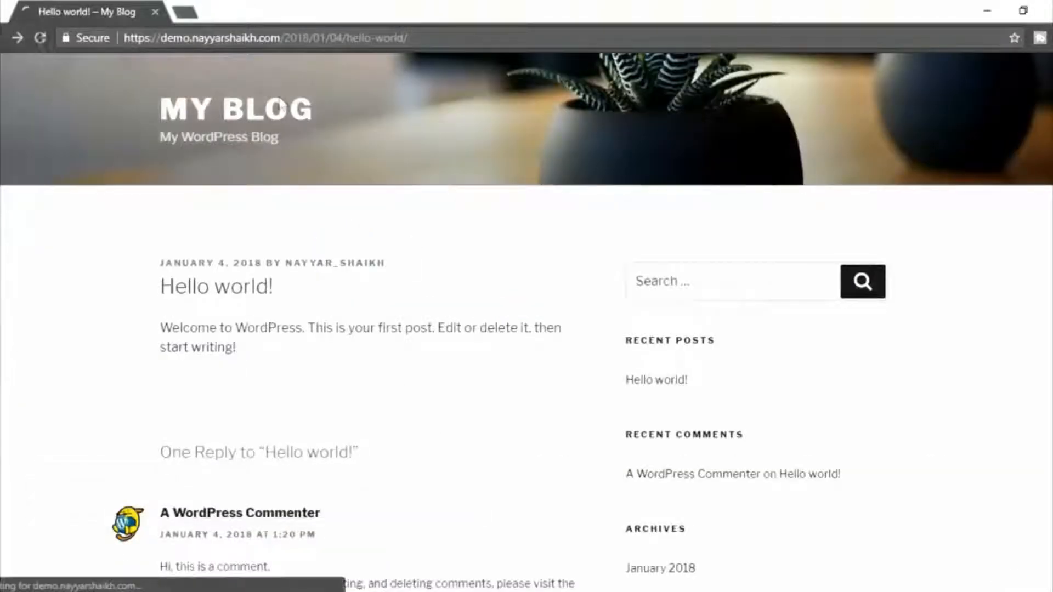
pyautogui.moveTo(450, 263); pyautogui.dragTo(293, 263)
pyautogui.click(420, 266)
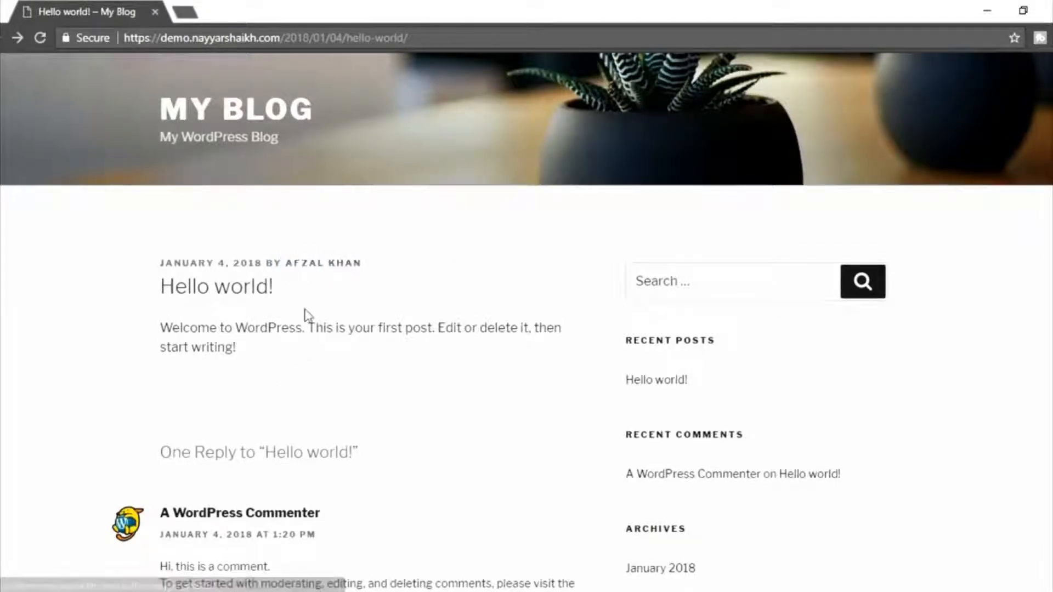
# Return to the profile page and replace the nickname with a handle made of letters and digits.
pyautogui.click(158, 567)
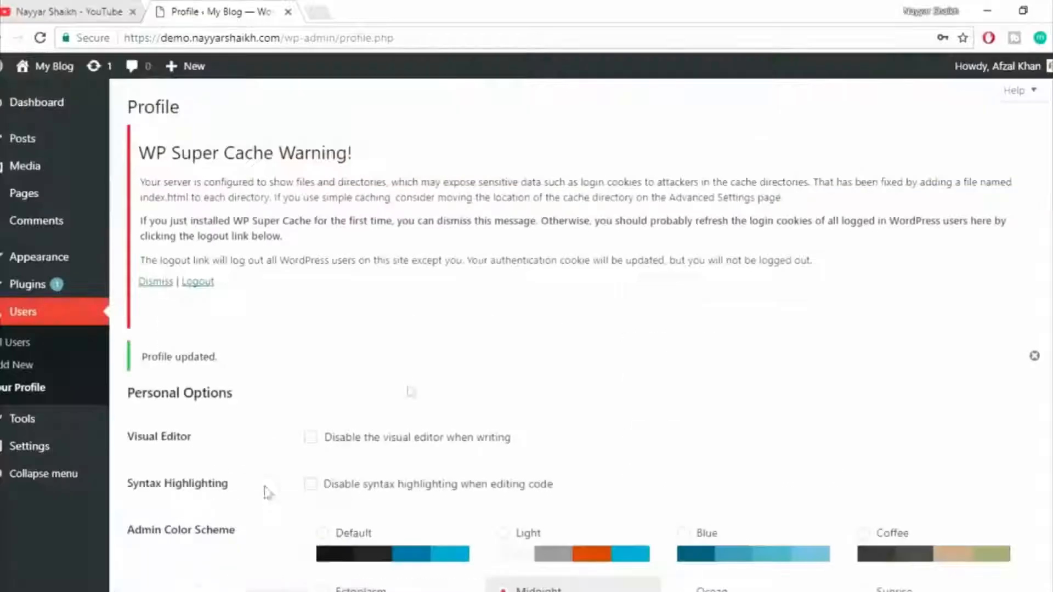
pyautogui.scroll(-6, 568, 359)
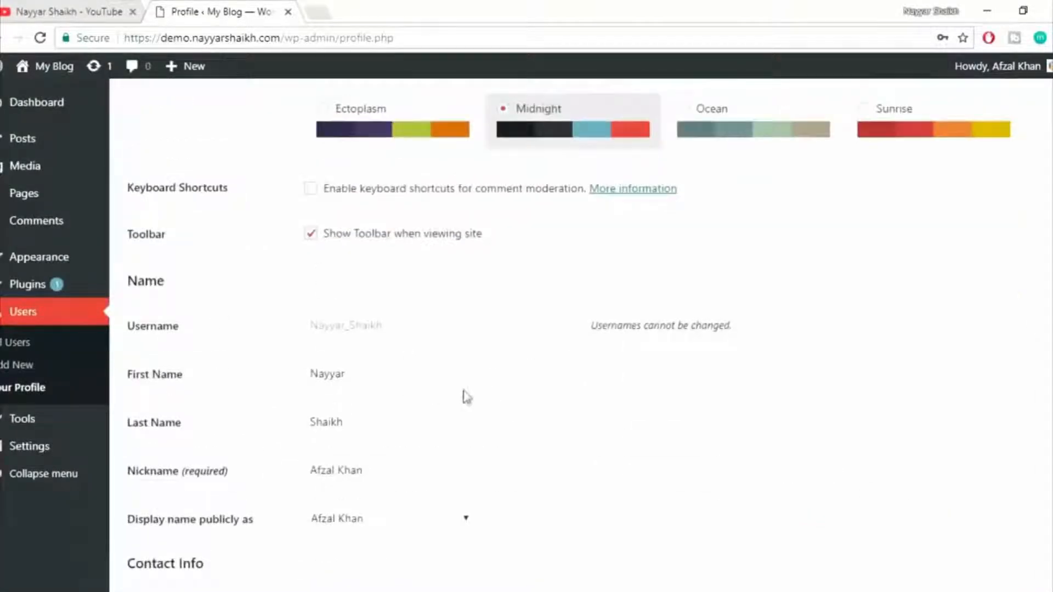
pyautogui.scroll(-3, 522, 412)
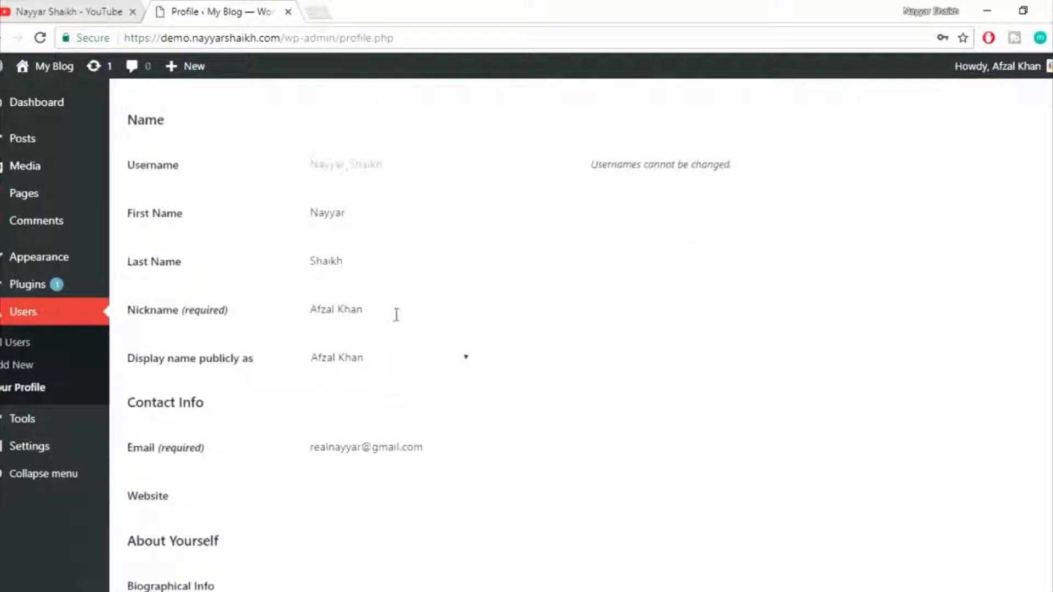
pyautogui.click(219, 312)
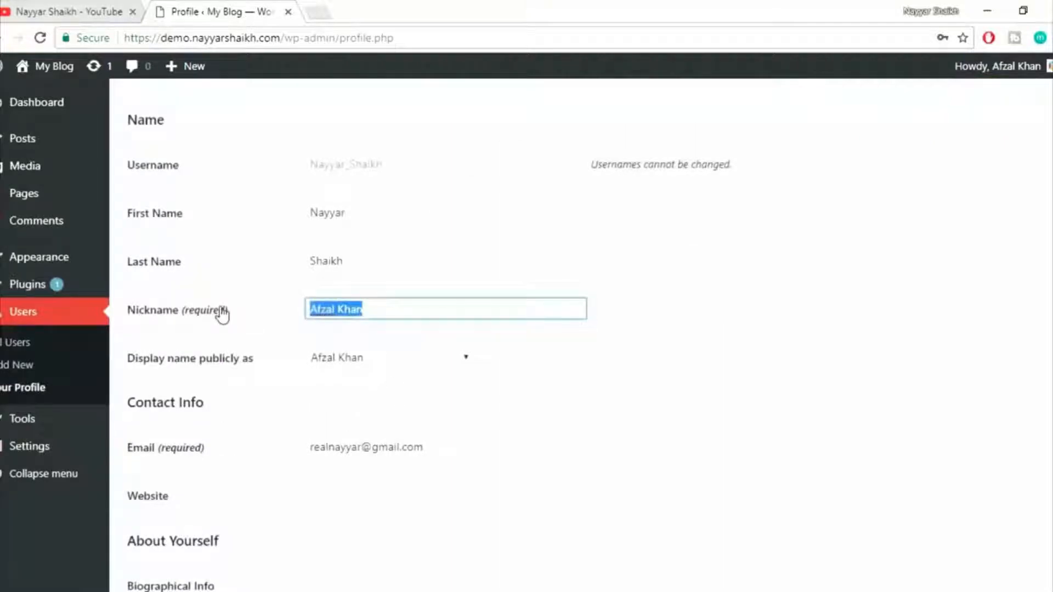
pyautogui.write('nayyars777')
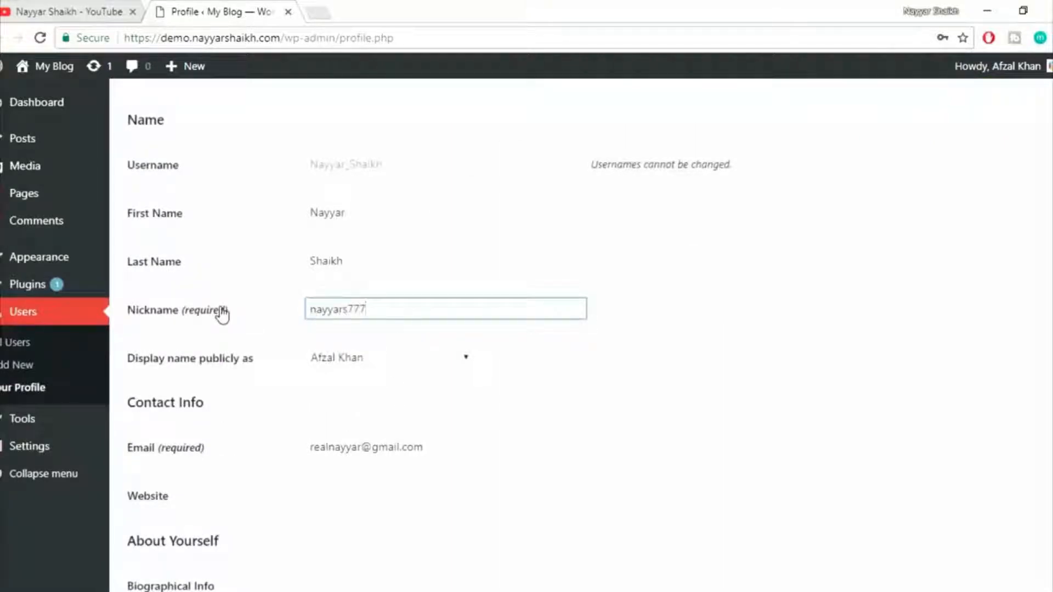
# View the author line of the Hello world! post in the incognito window again, and return to the profile page.
pyautogui.moveTo(249, 587)
pyautogui.click(317, 545)
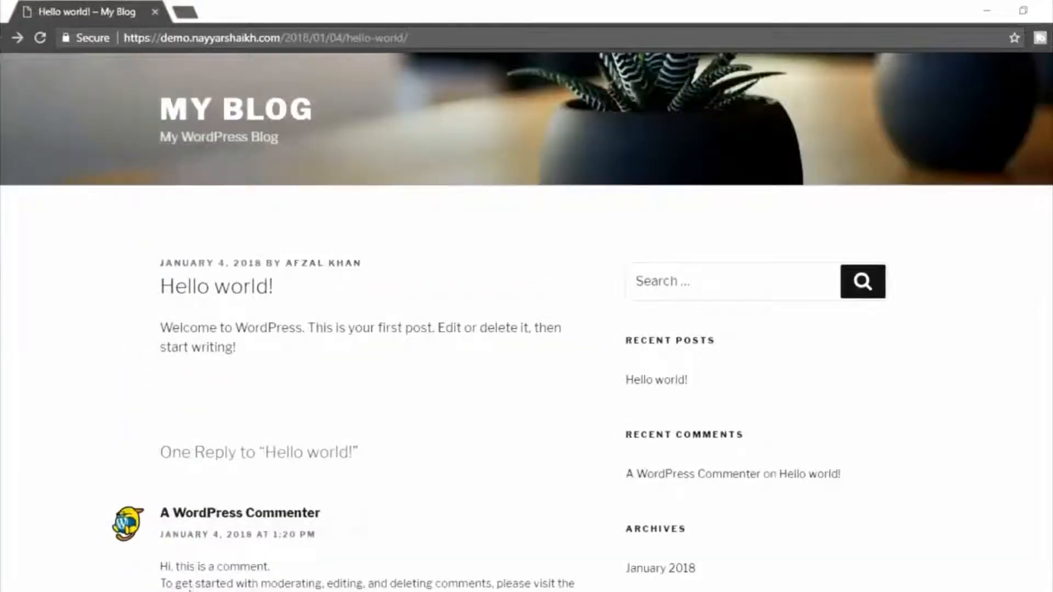
pyautogui.moveTo(198, 590)
pyautogui.click(159, 541)
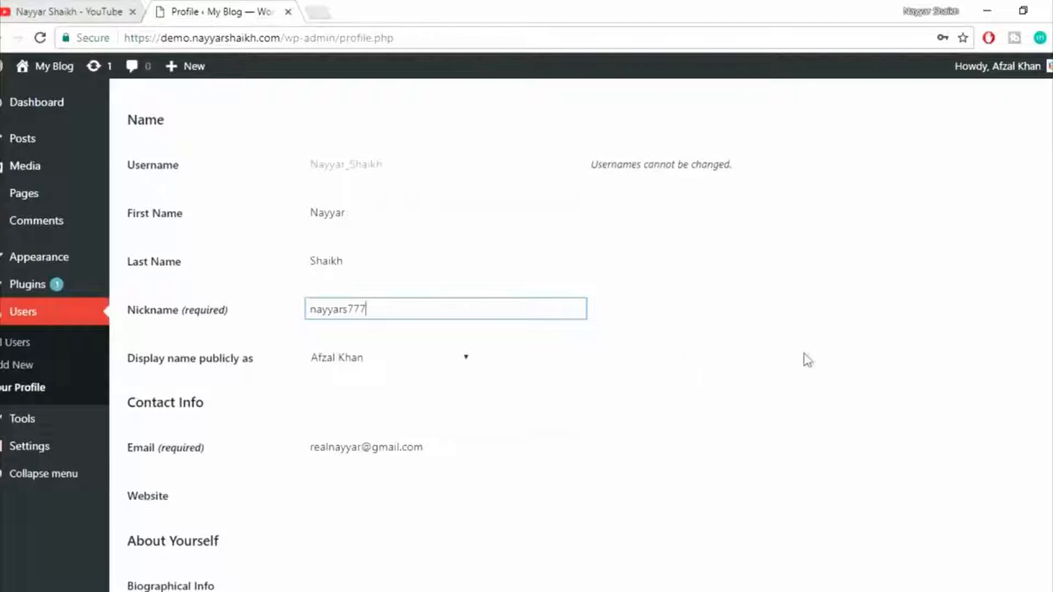
# Generate a new account password under Account Management and replace it with a custom password.
pyautogui.scroll(-6, 815, 366)
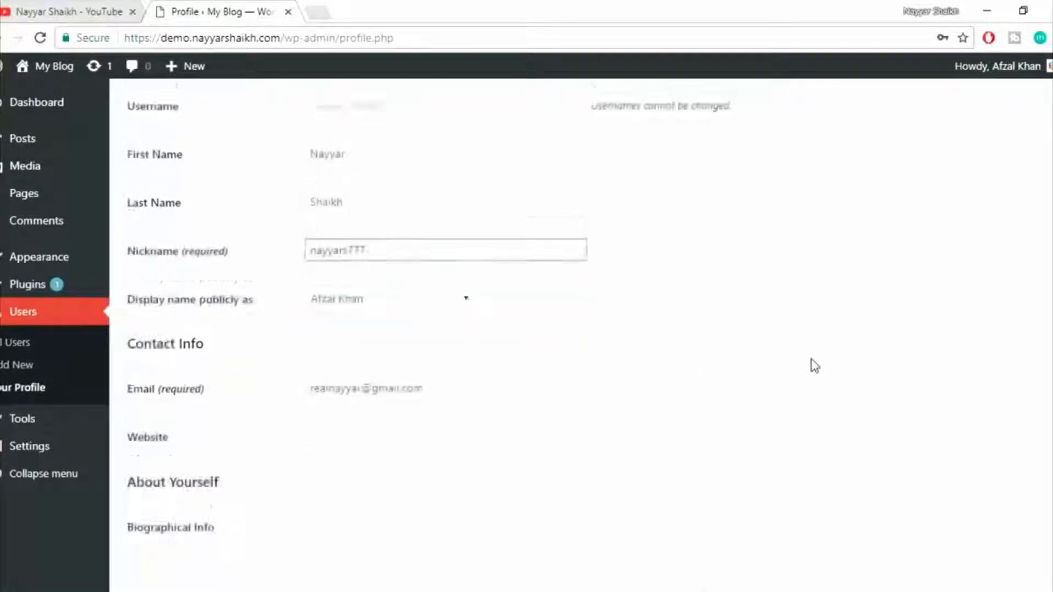
pyautogui.scroll(-3, 815, 365)
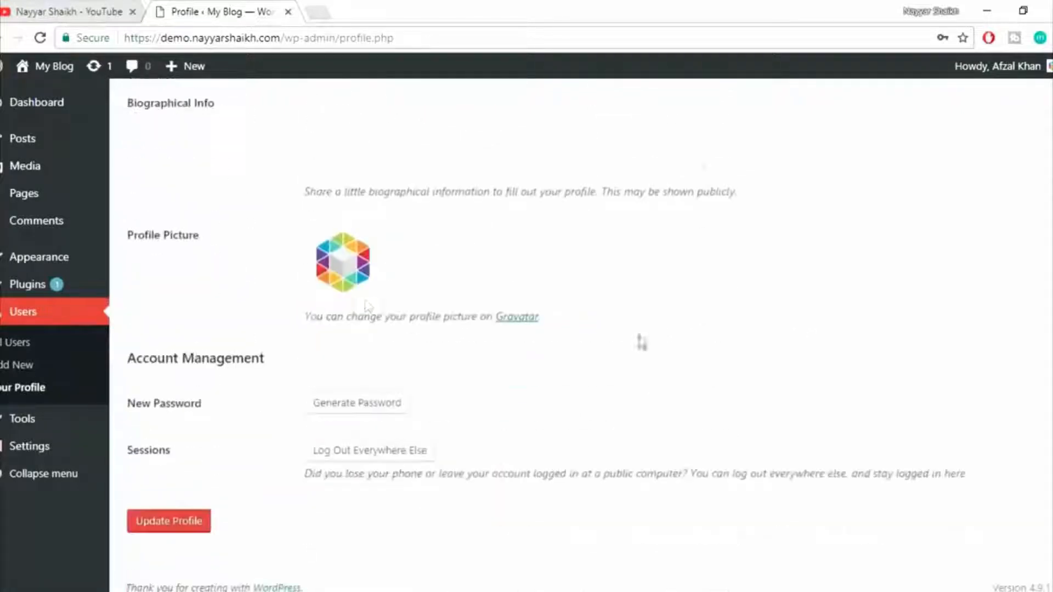
pyautogui.scroll(2, 458, 237)
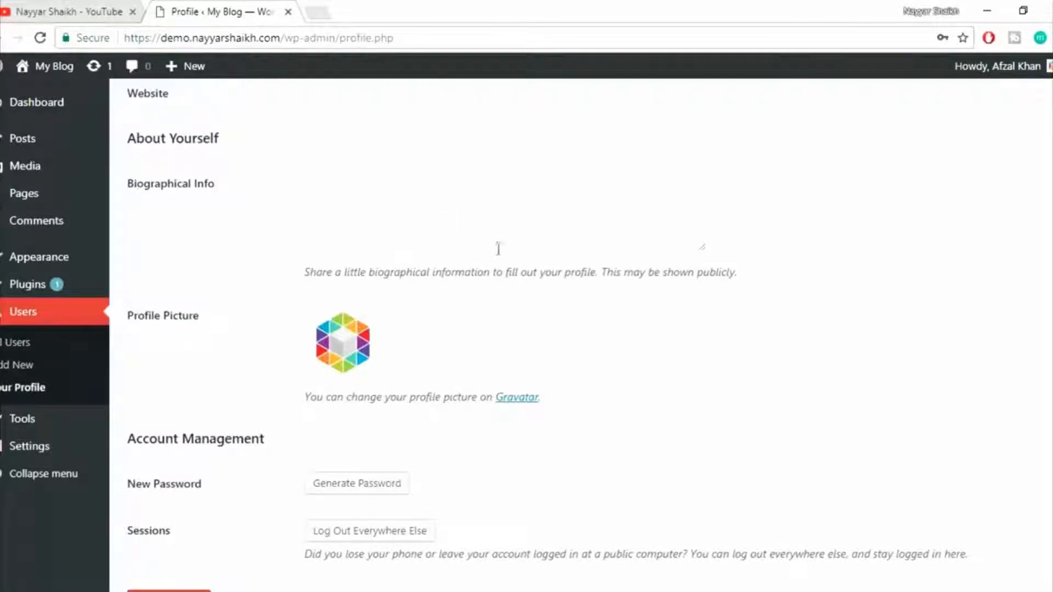
pyautogui.scroll(-3, 612, 319)
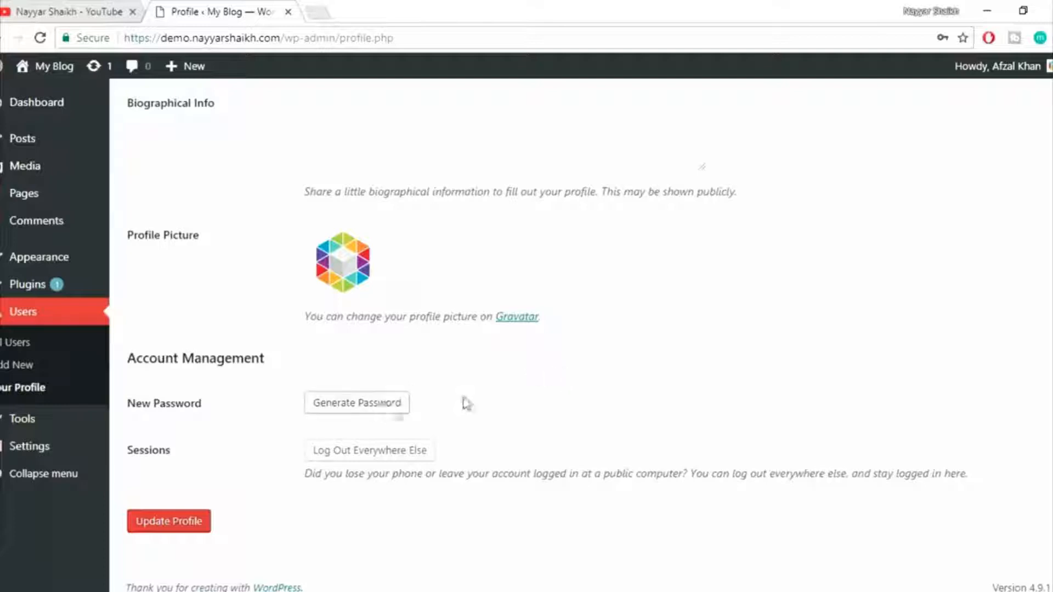
pyautogui.click(387, 404)
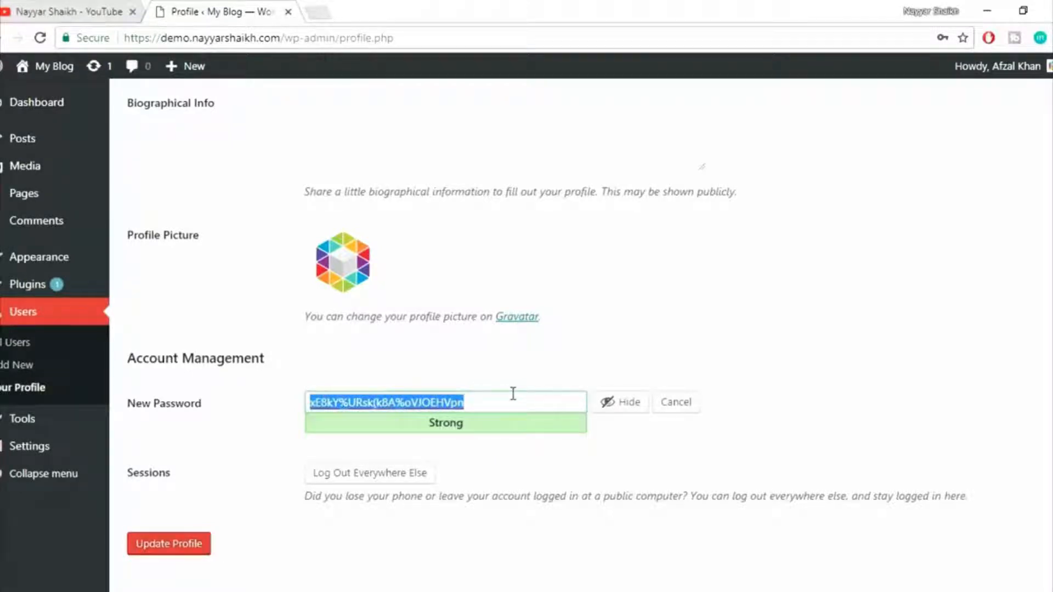
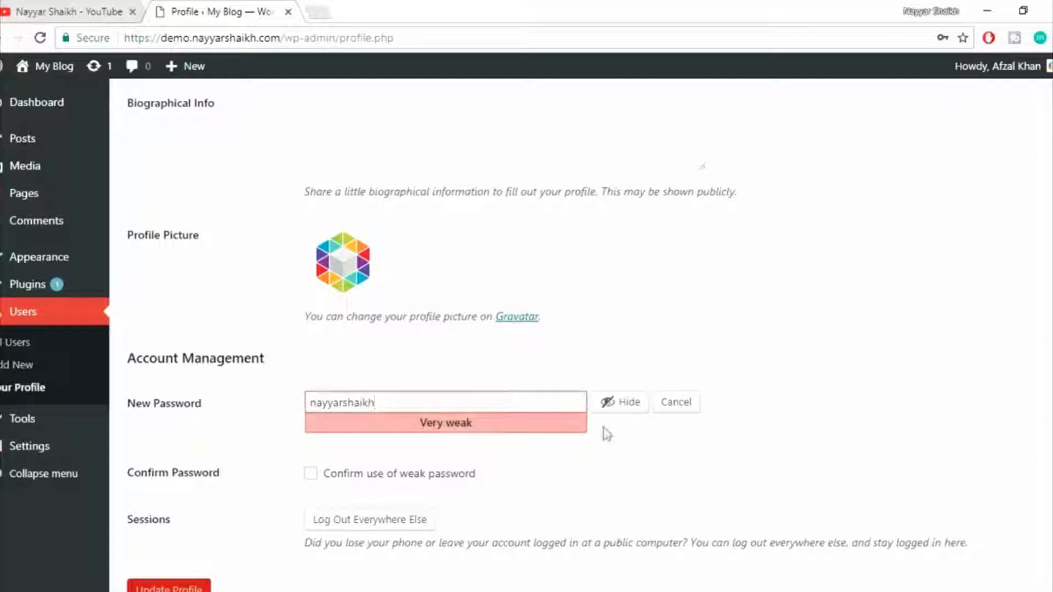
# Review the new password's strength rating, confirm the use of a weak password, and update the profile.
pyautogui.moveTo(415, 433); pyautogui.dragTo(502, 437)
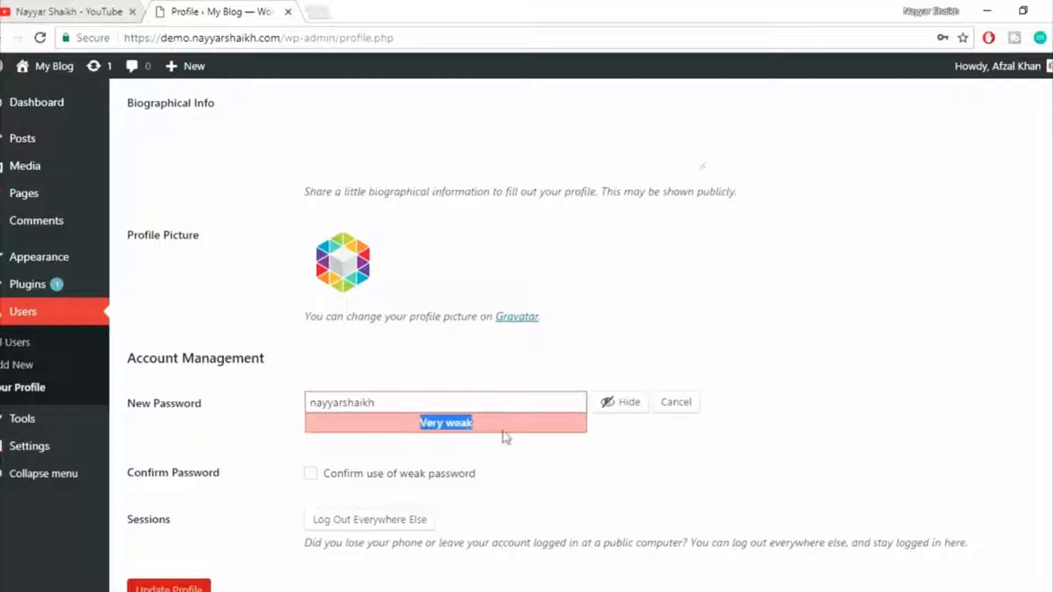
pyautogui.click(507, 442)
pyautogui.scroll(7, 515, 453)
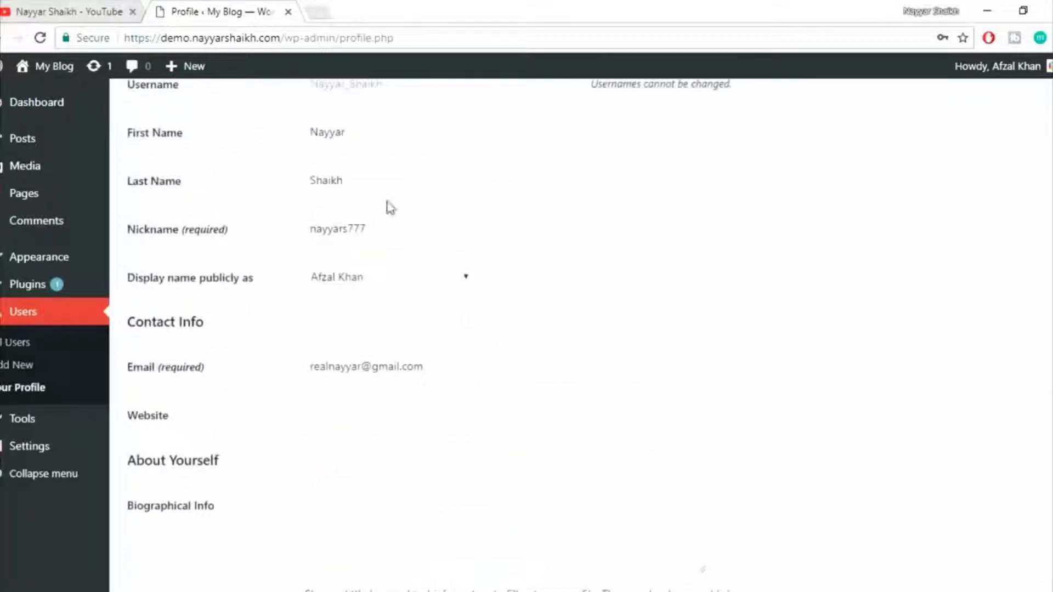
pyautogui.scroll(-6, 543, 372)
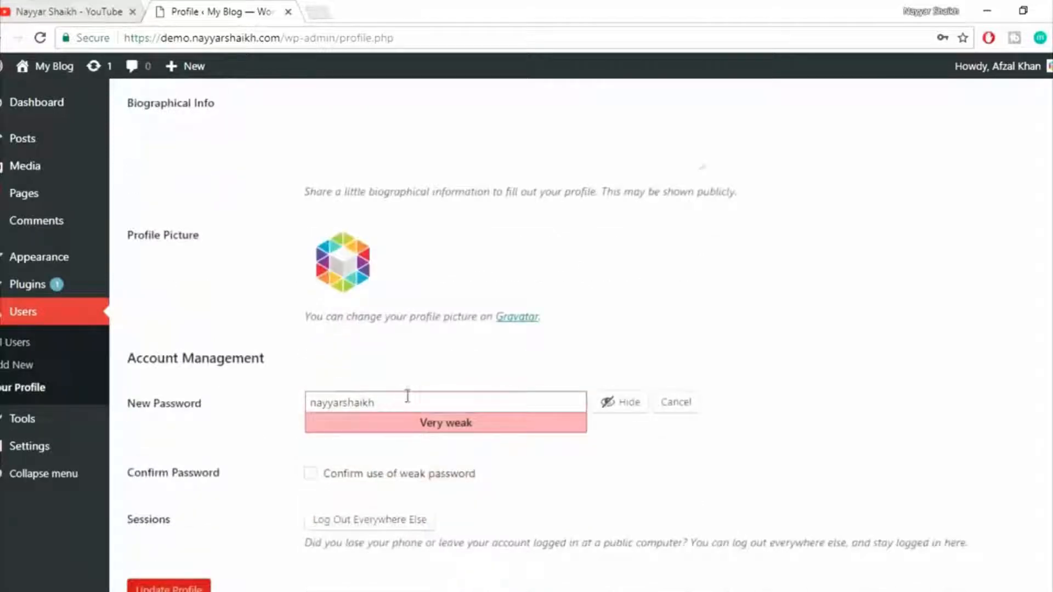
pyautogui.moveTo(418, 398); pyautogui.dragTo(285, 405)
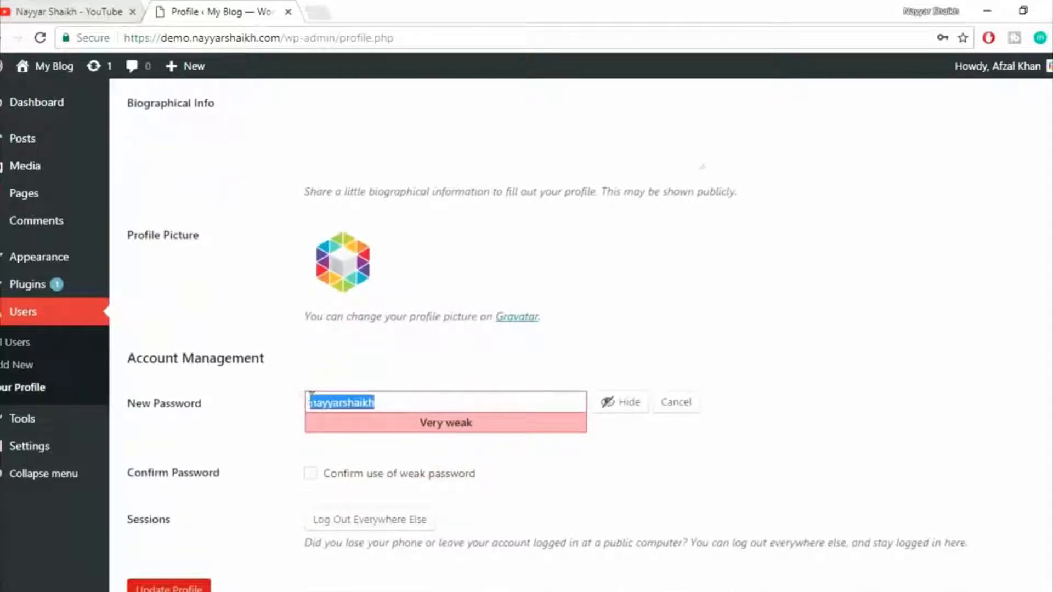
pyautogui.scroll(-1, 555, 437)
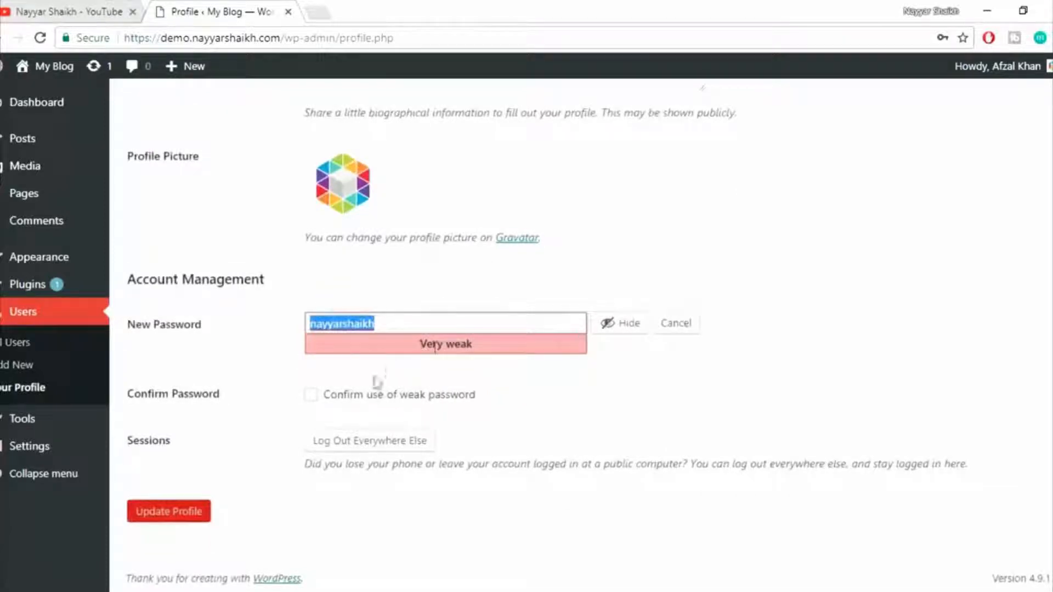
pyautogui.click(348, 402)
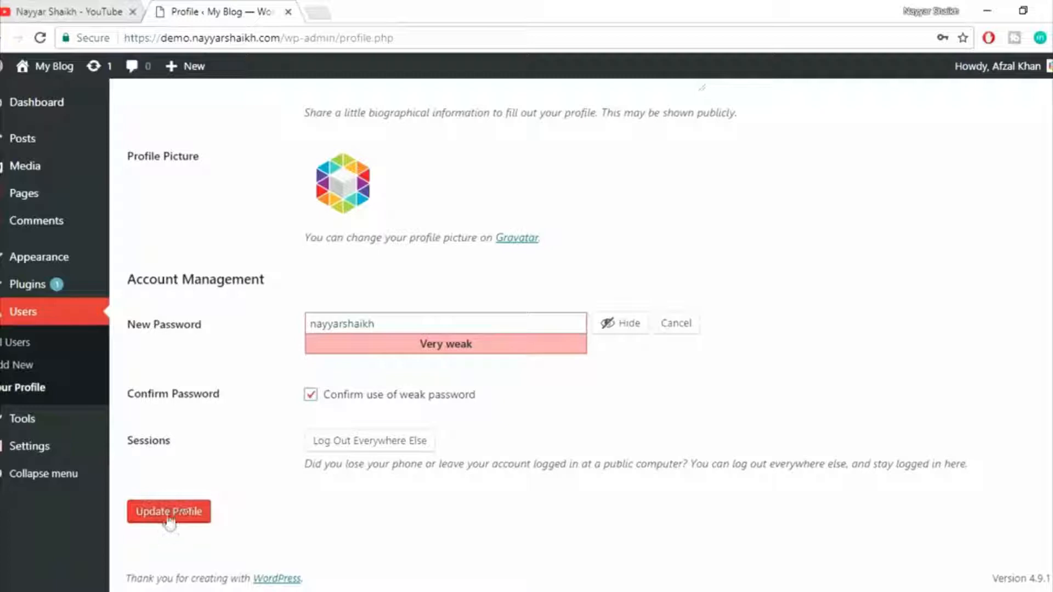
pyautogui.click(170, 518)
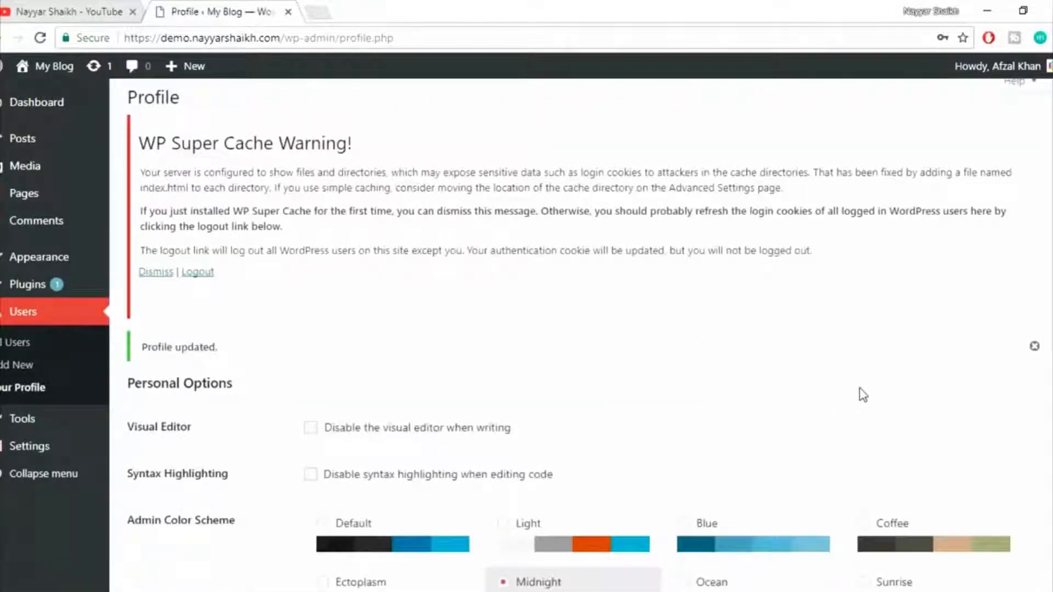
pyautogui.scroll(-15, 866, 397)
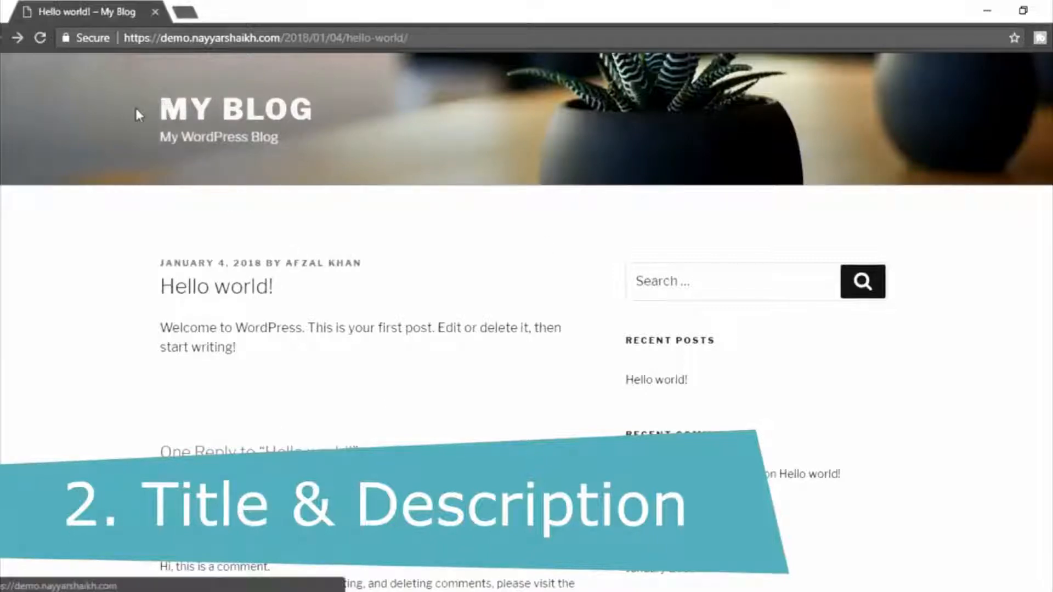
# Examine the site title and tagline on the Hello world! post, and open the blog's home page.
pyautogui.moveTo(135, 106); pyautogui.dragTo(154, 133)
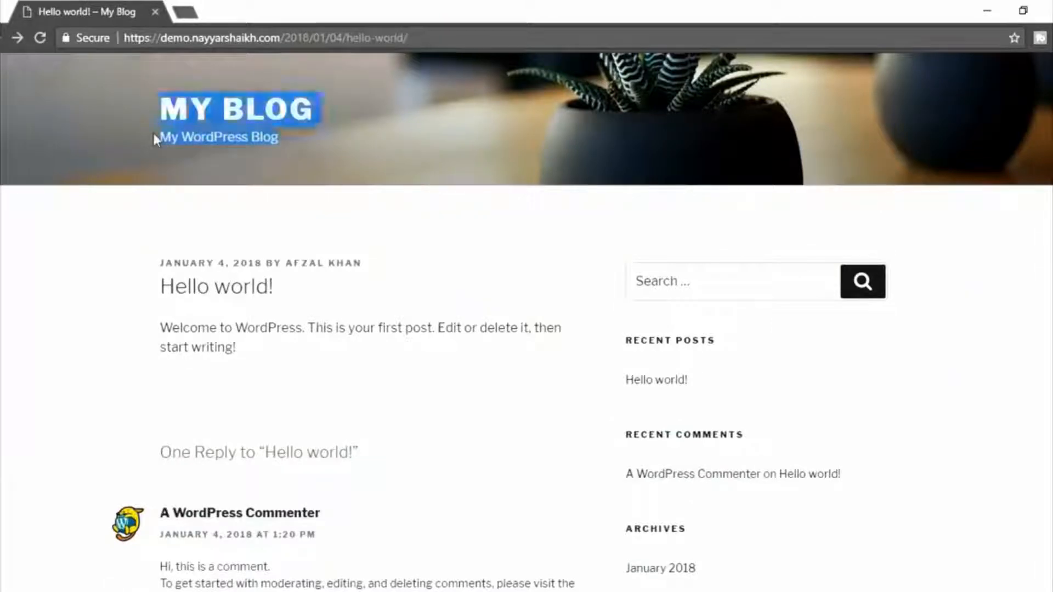
pyautogui.click(201, 163)
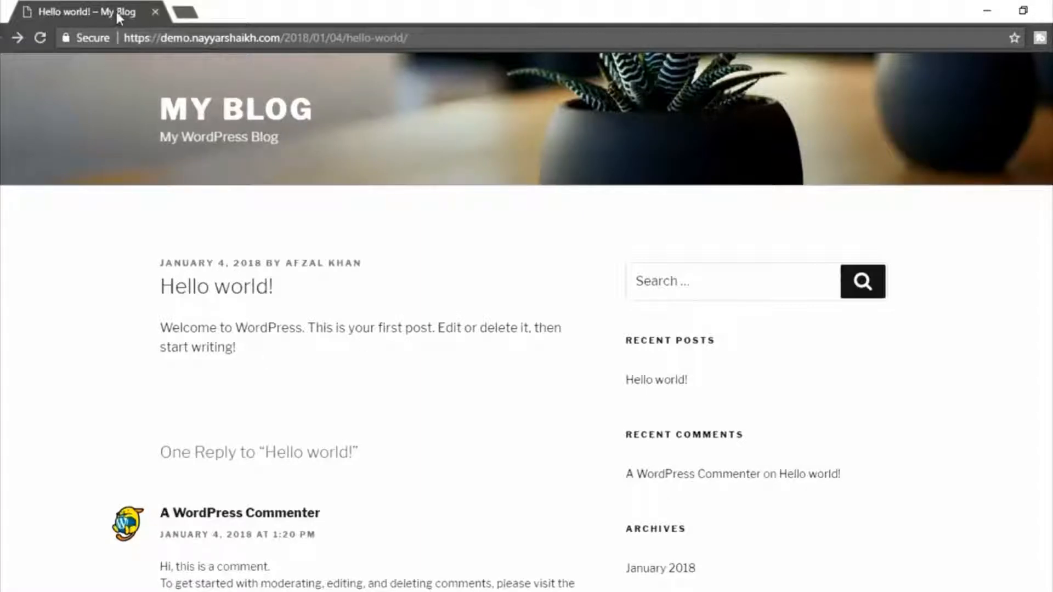
pyautogui.click(204, 113)
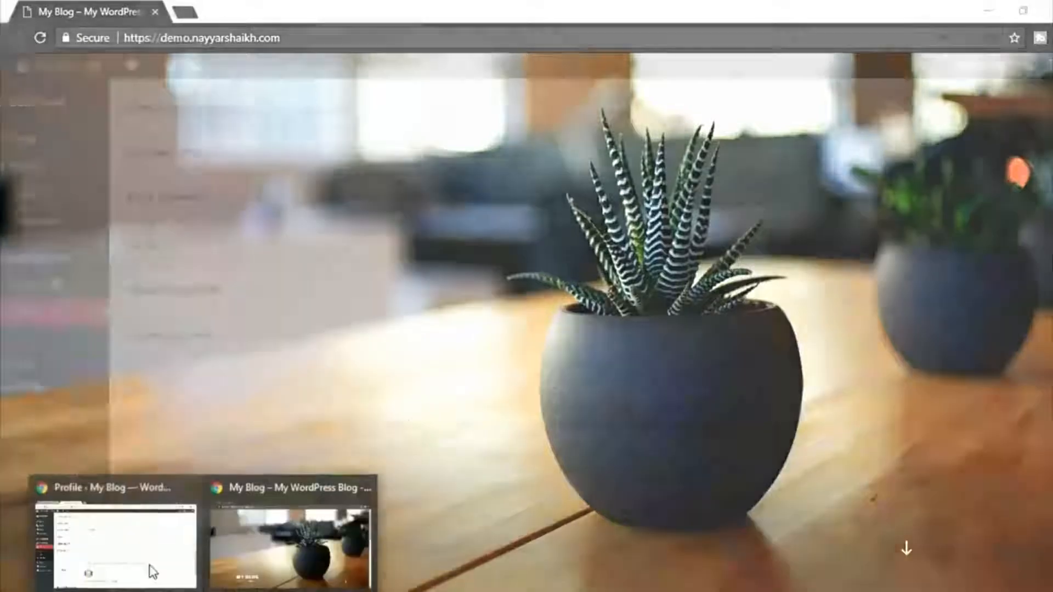
# Return to the WordPress admin window and open the General Settings page.
pyautogui.click(148, 569)
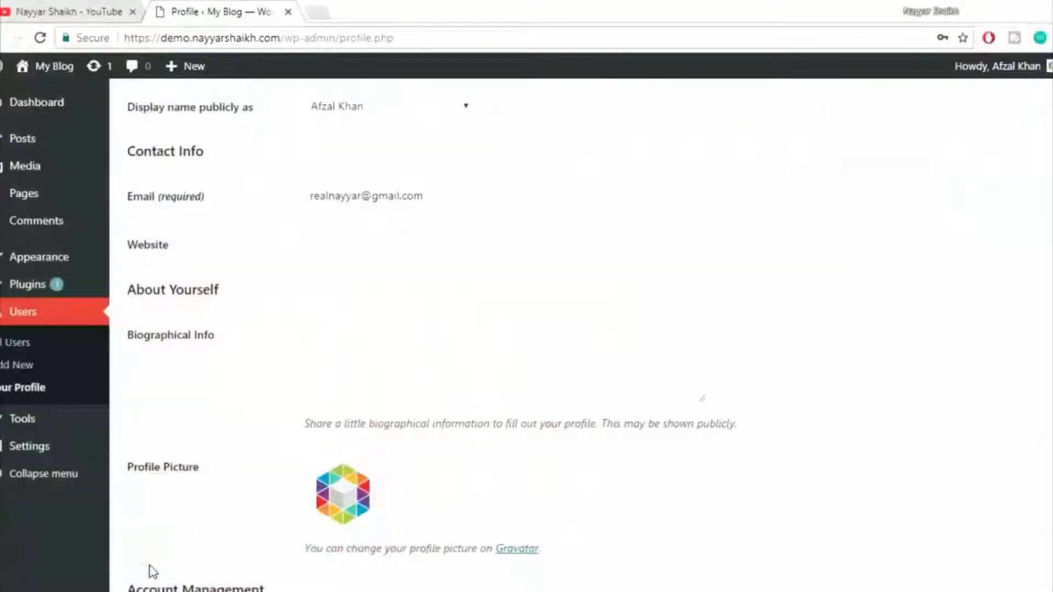
pyautogui.scroll(7, 676, 378)
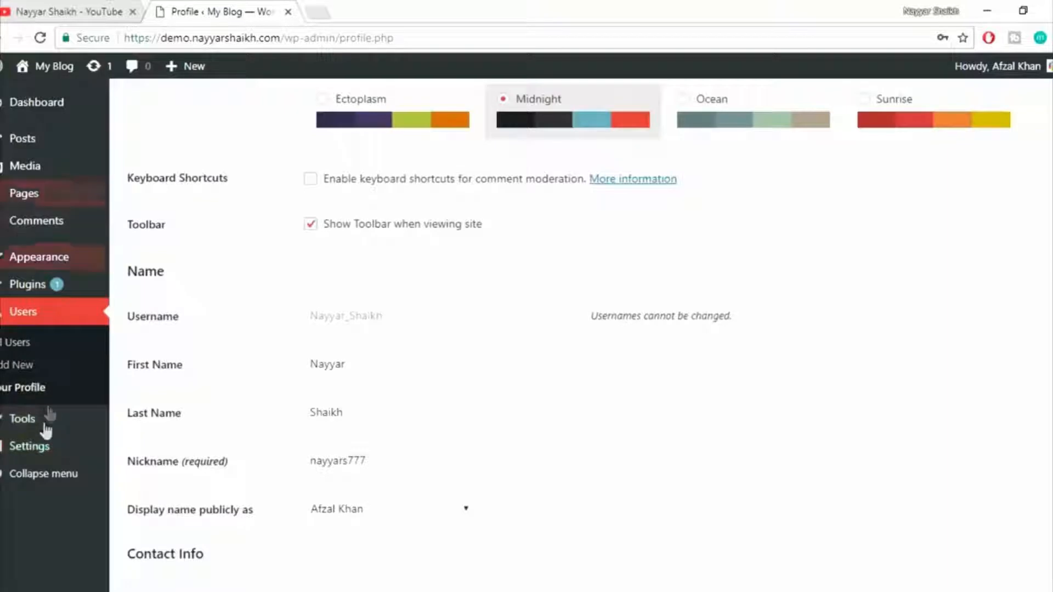
pyautogui.moveTo(55, 449)
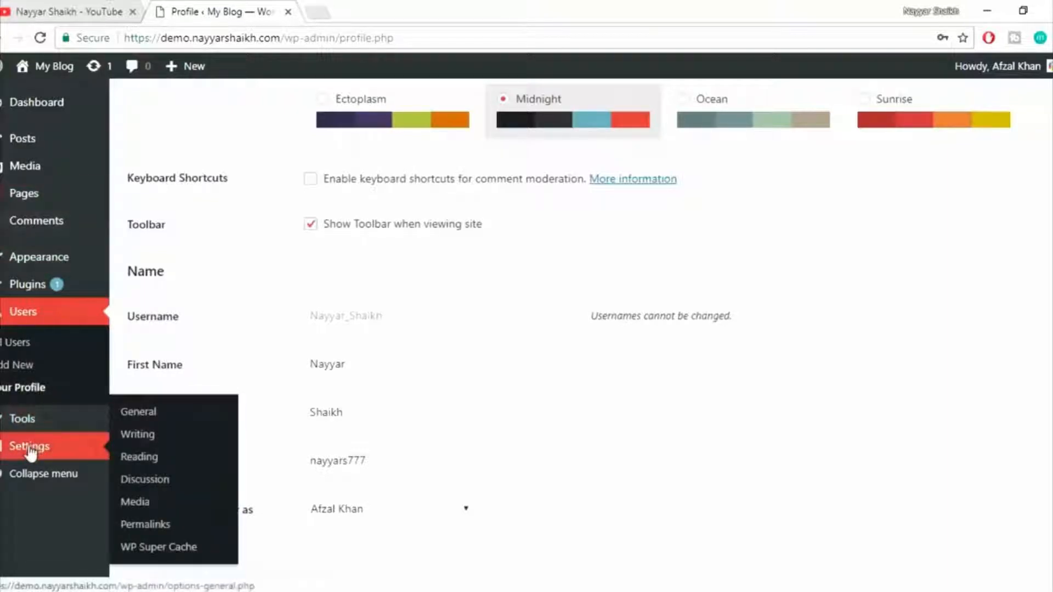
pyautogui.click(139, 411)
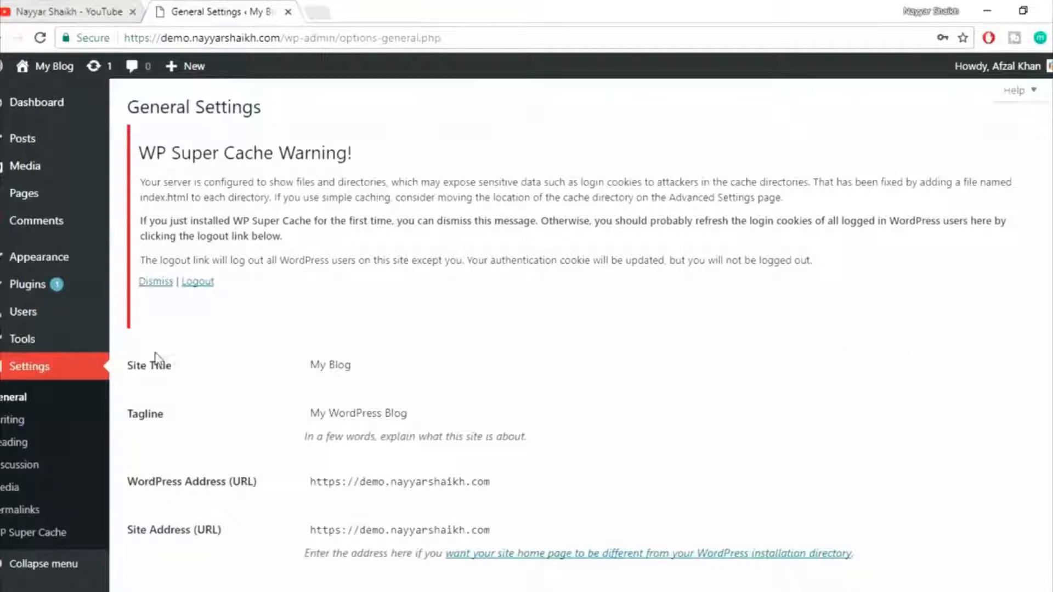
# Review the site title and tagline fields, and open bloggdude.com in a new browser tab for reference.
pyautogui.moveTo(470, 405); pyautogui.dragTo(261, 409)
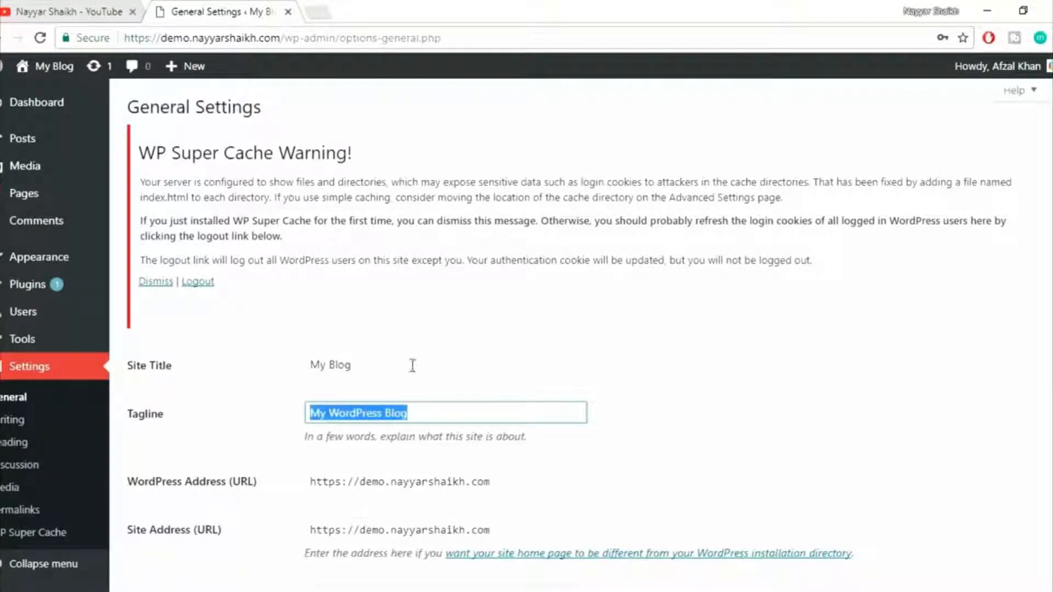
pyautogui.moveTo(411, 364); pyautogui.dragTo(284, 369)
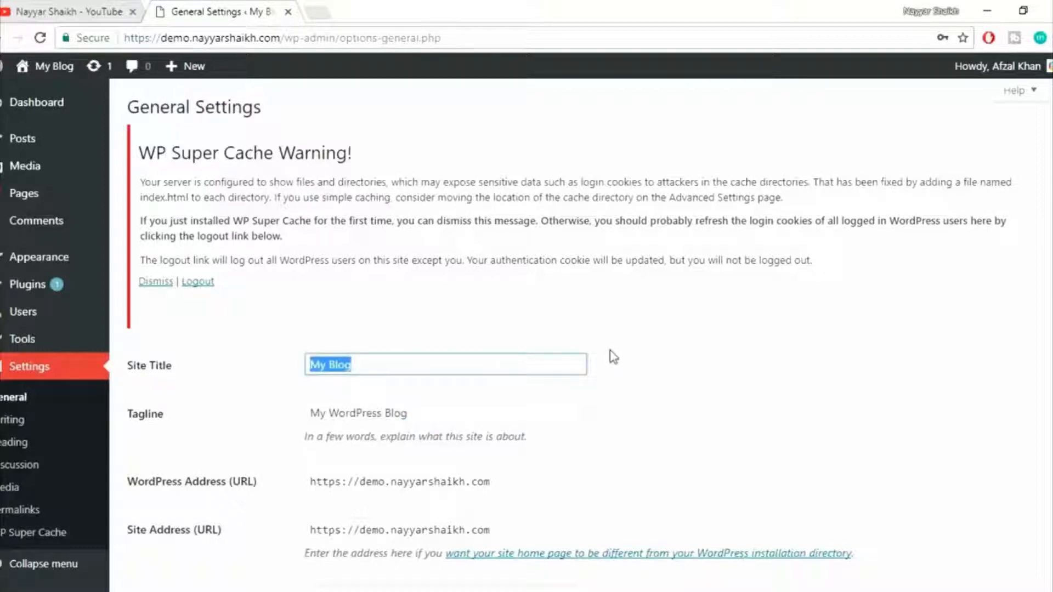
pyautogui.click(324, 12)
pyautogui.write('blo')
pyautogui.press('Return')
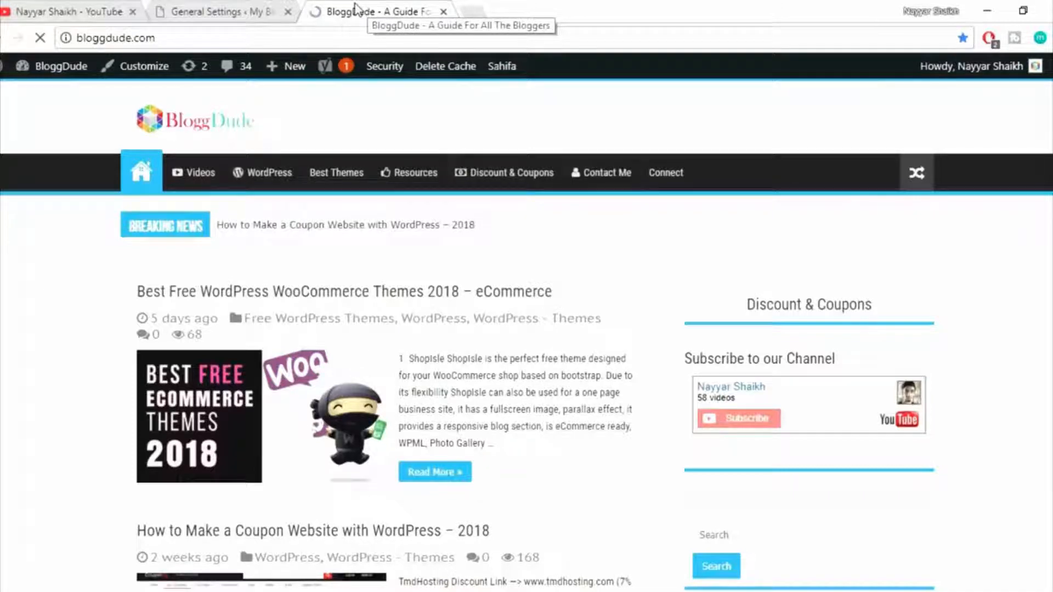
# Return to General Settings and set the site title to BloggDude and the tagline to YouTube Demo.
pyautogui.click(216, 11)
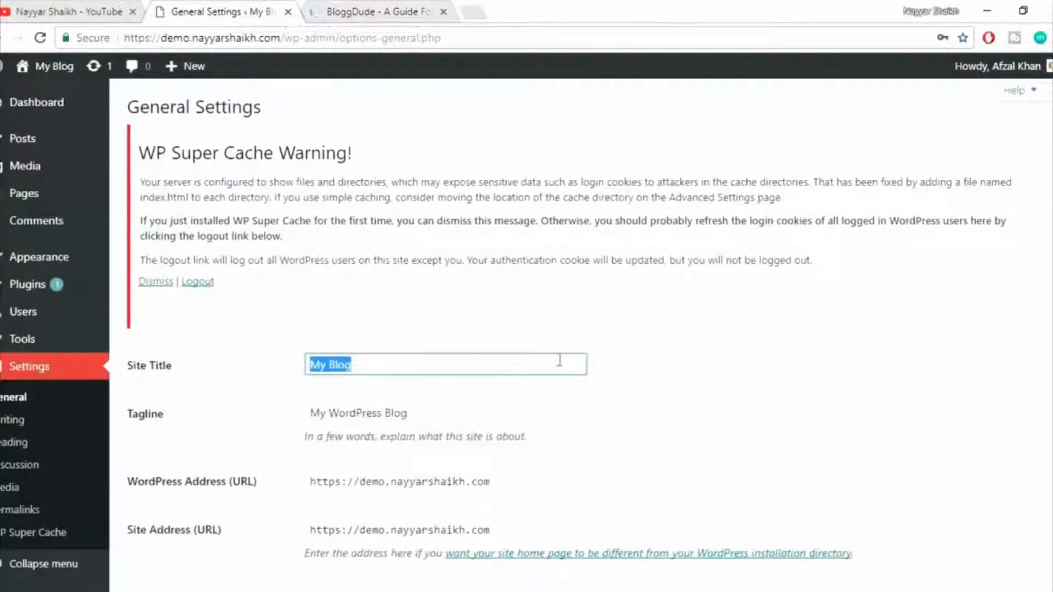
pyautogui.write('Blo')
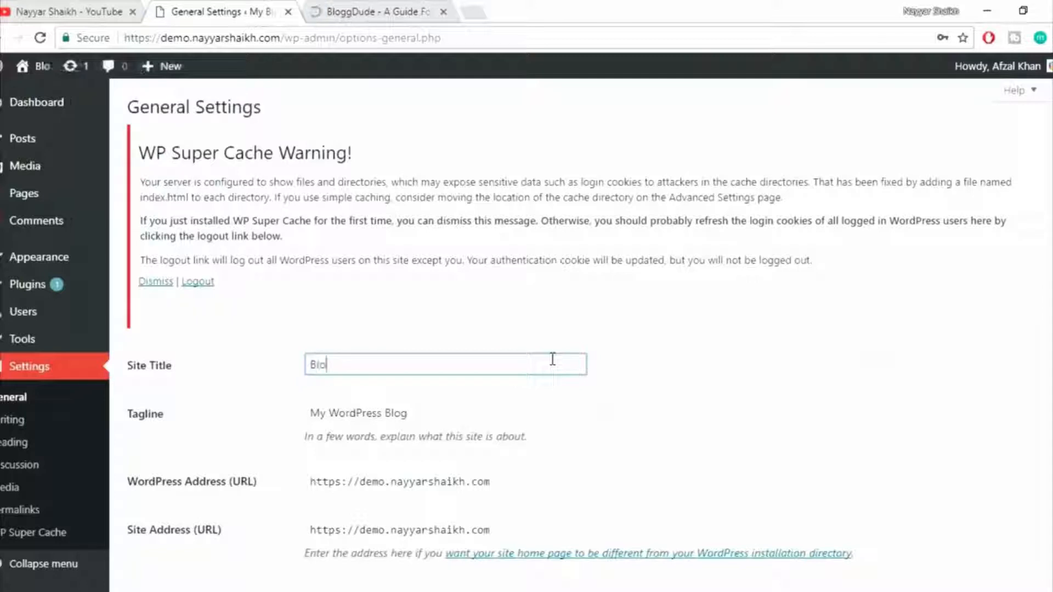
pyautogui.write('ggDude')
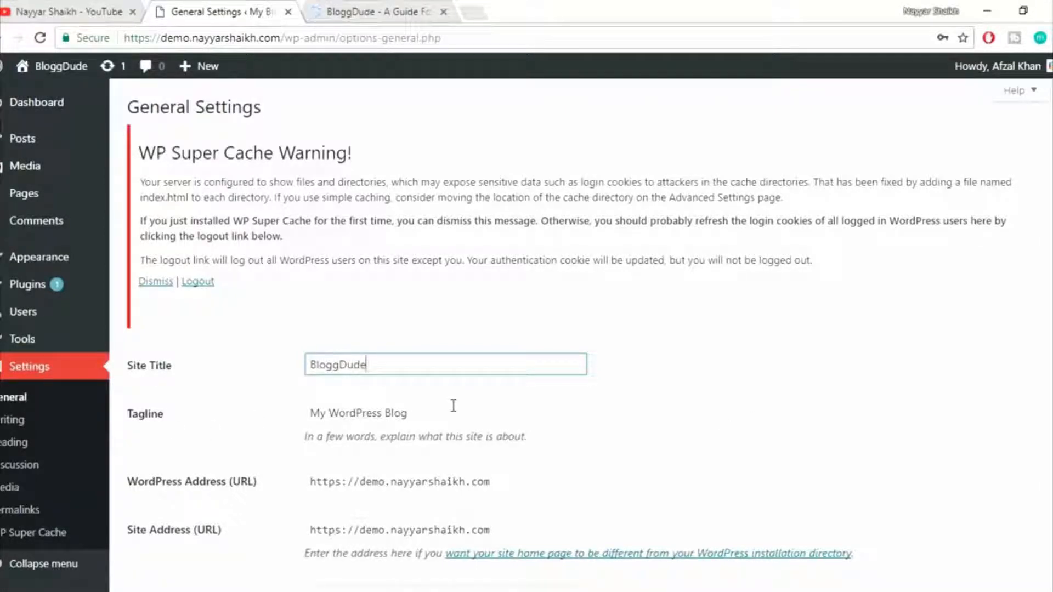
pyautogui.moveTo(452, 406); pyautogui.dragTo(250, 408)
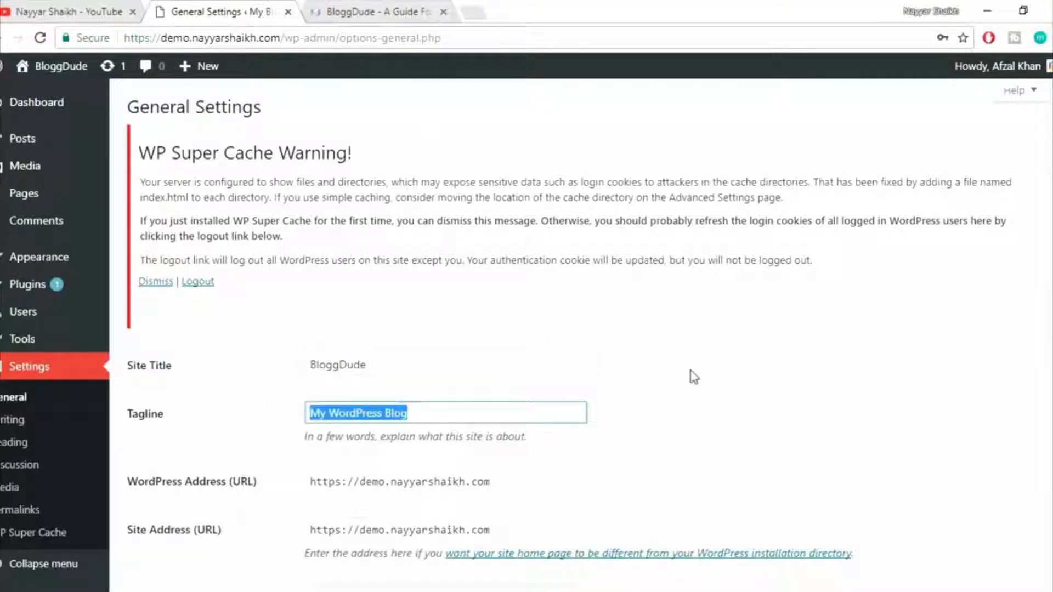
pyautogui.write('YouTube Demo')
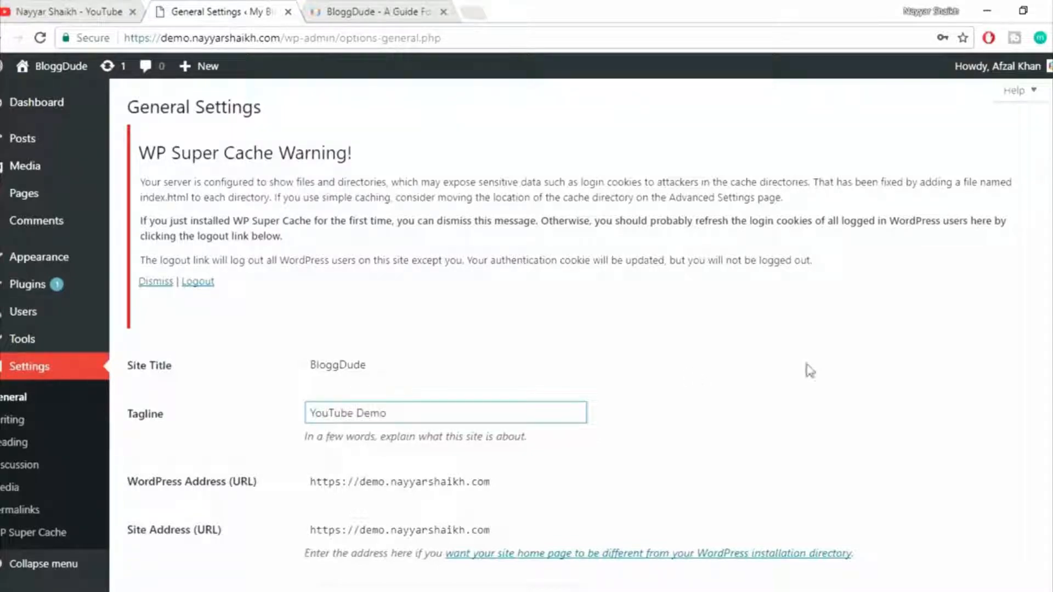
# Check the https prefix of the WordPress Address and save the general settings.
pyautogui.scroll(-4, 817, 371)
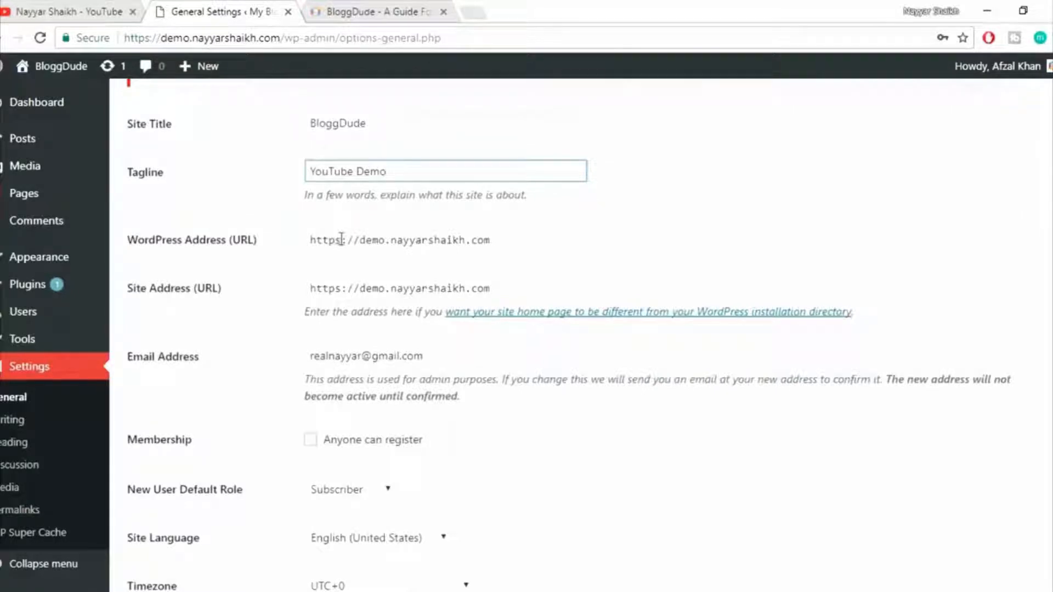
pyautogui.moveTo(340, 240); pyautogui.dragTo(287, 244)
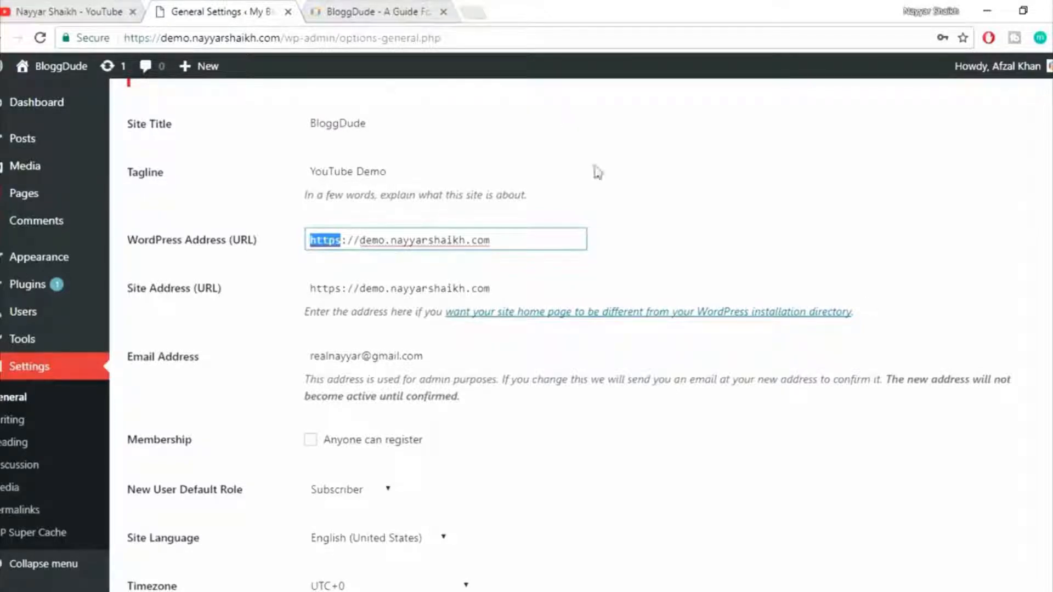
pyautogui.scroll(1, 731, 325)
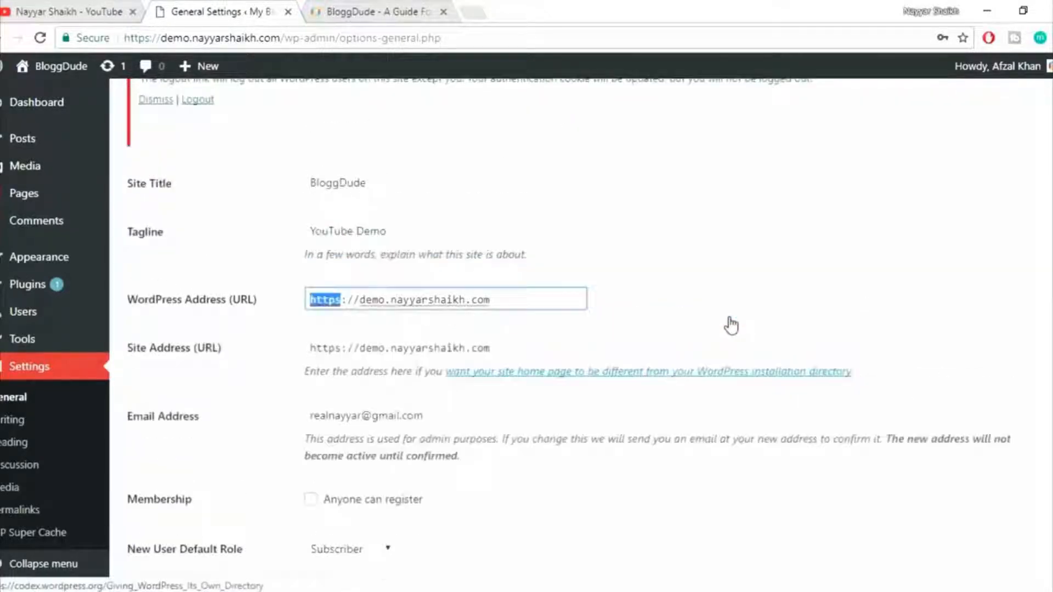
pyautogui.scroll(-10, 731, 323)
pyautogui.click(156, 519)
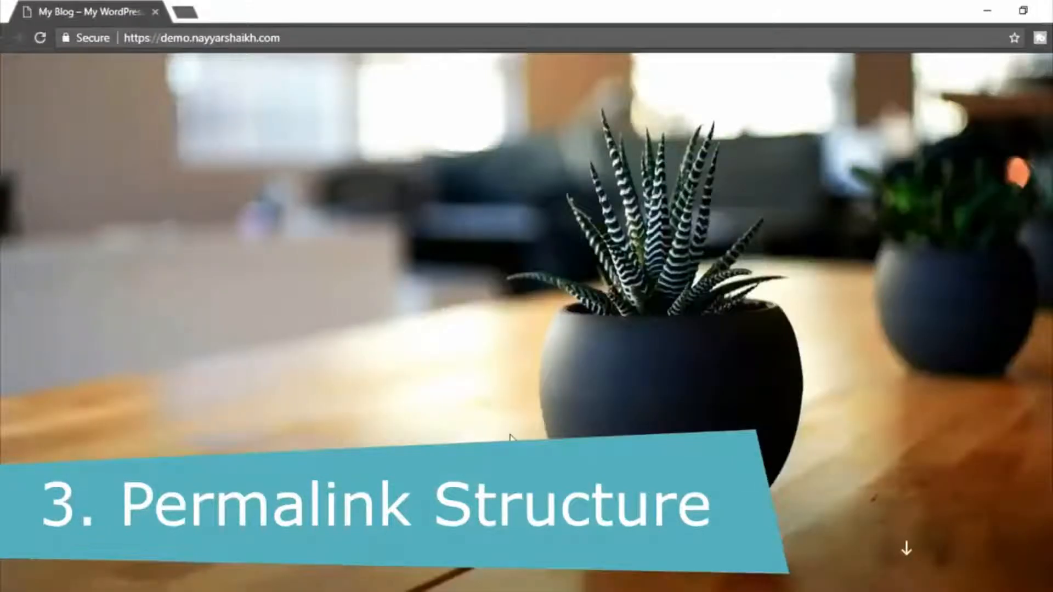
# Switch to the blog window, open the Hello world! post, and examine the date and post-name parts of its URL.
pyautogui.scroll(-4, 510, 437)
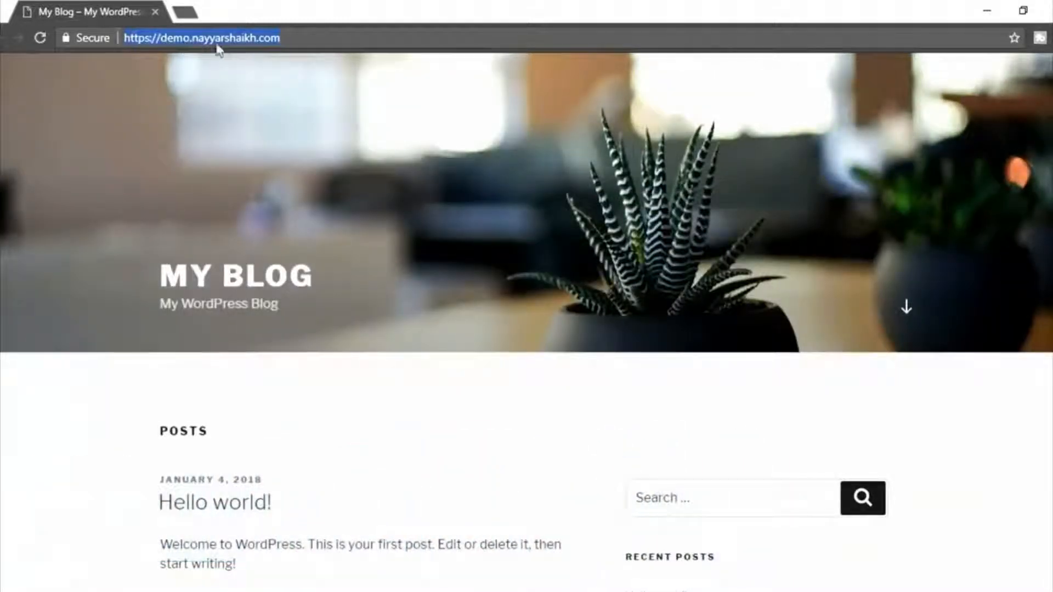
pyautogui.click(486, 271)
pyautogui.scroll(-1, 486, 272)
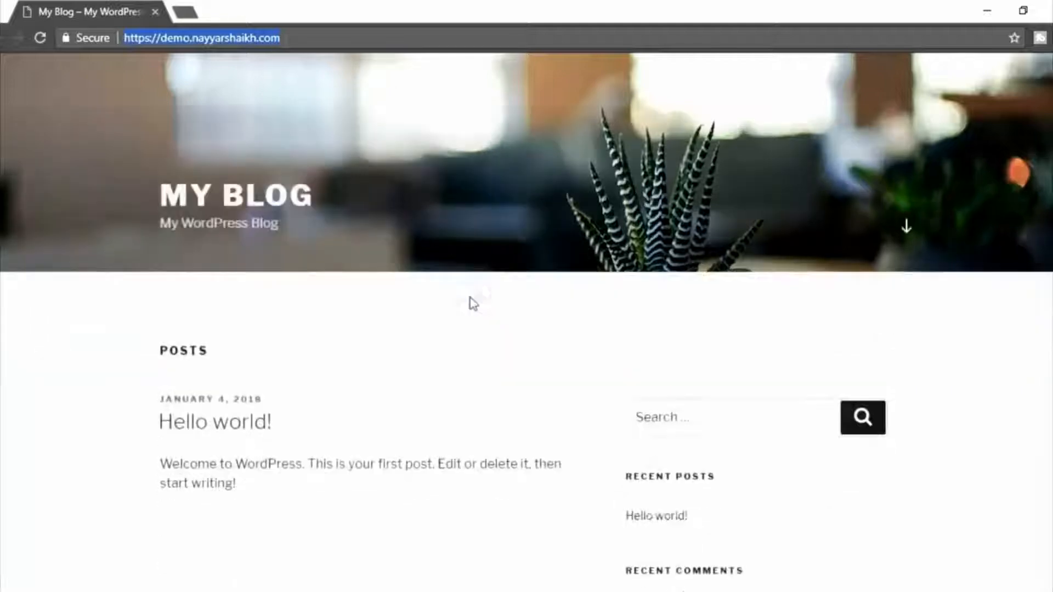
pyautogui.click(222, 431)
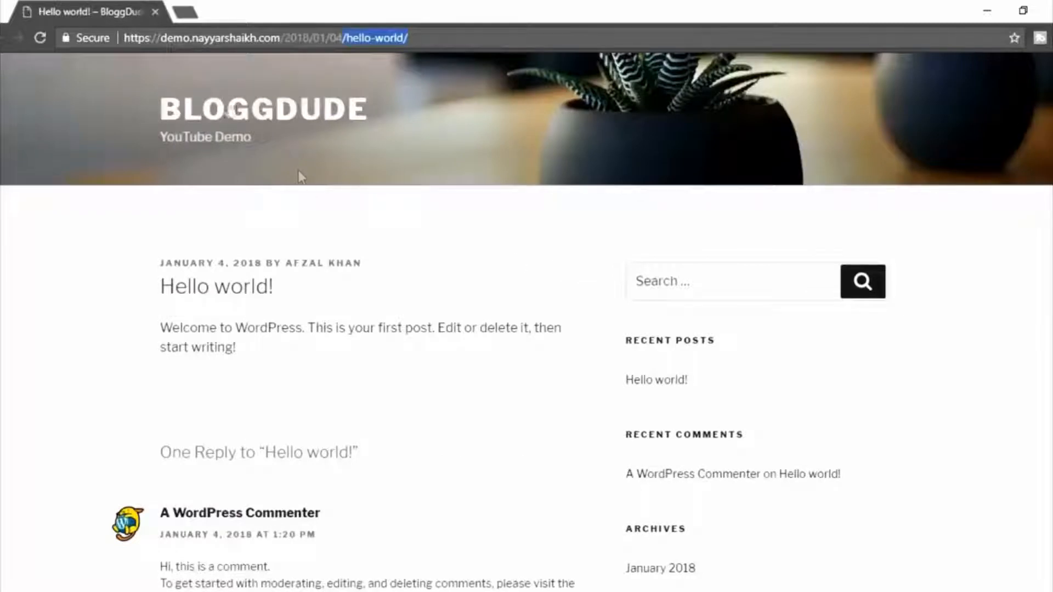
pyautogui.moveTo(130, 38); pyautogui.dragTo(163, 38)
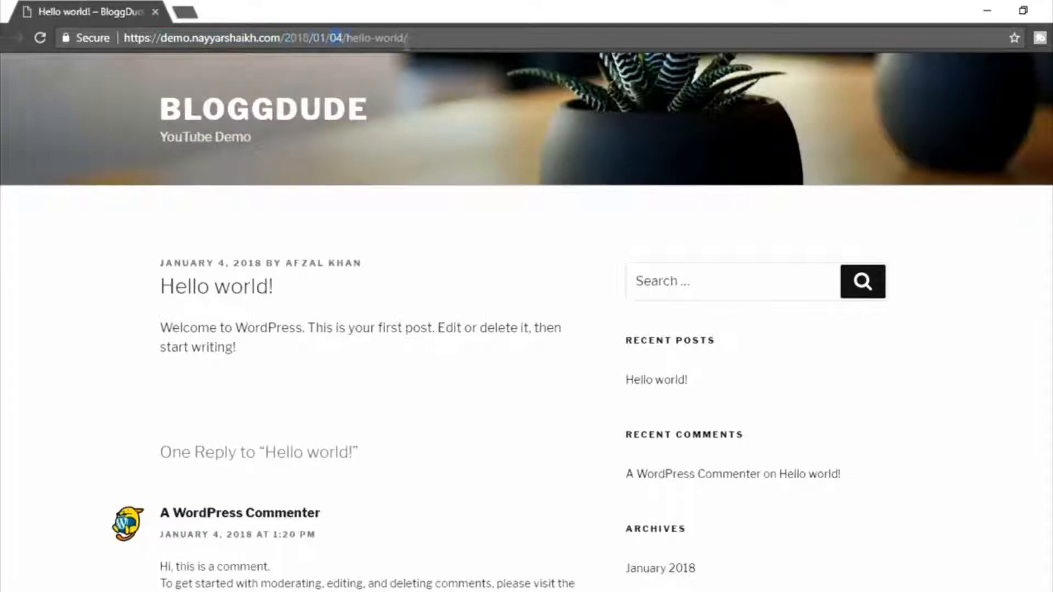
pyautogui.moveTo(406, 38); pyautogui.dragTo(344, 38)
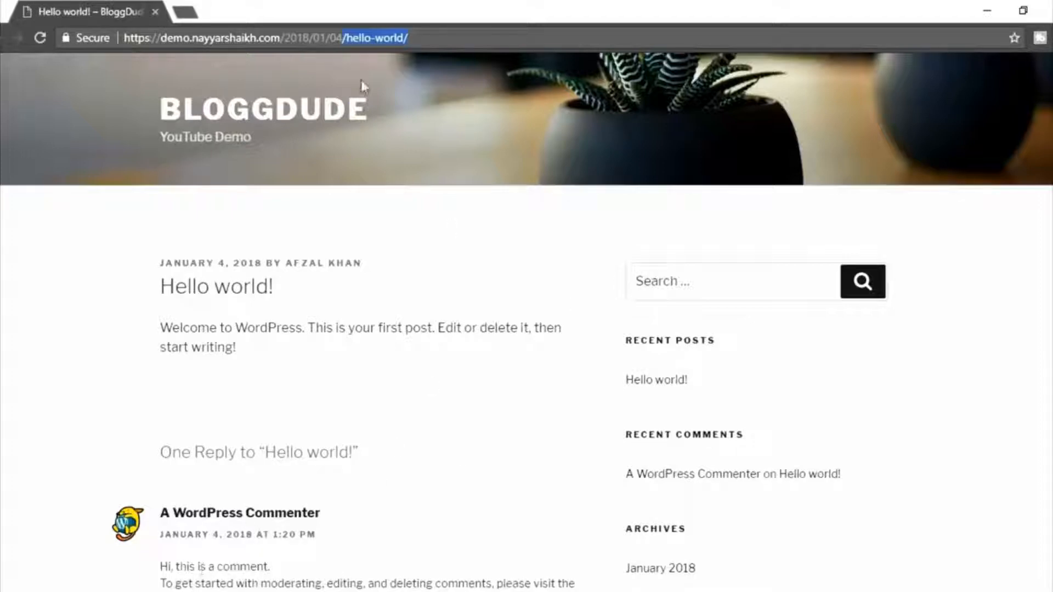
pyautogui.moveTo(285, 38); pyautogui.dragTo(344, 37)
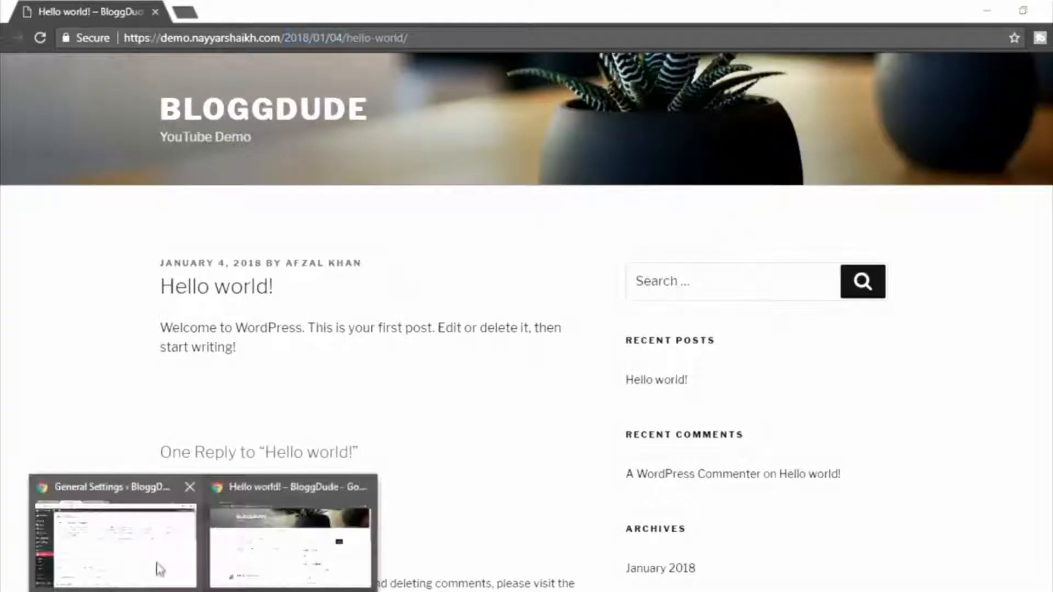
# Return to the admin window, open the Permalink Settings page, and examine the sample URL of the Day and name structure.
pyautogui.click(157, 567)
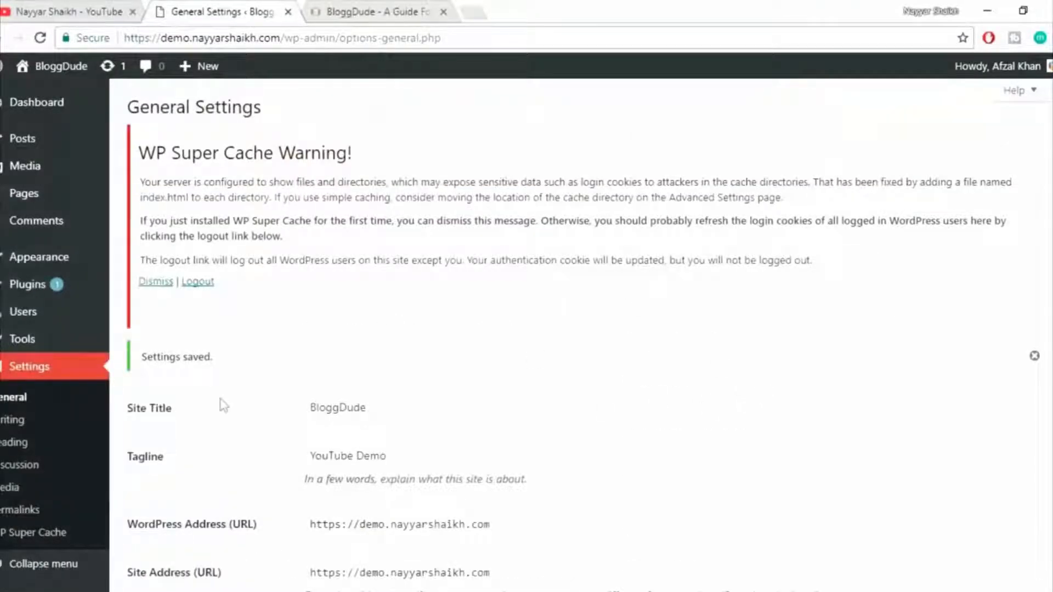
pyautogui.click(27, 511)
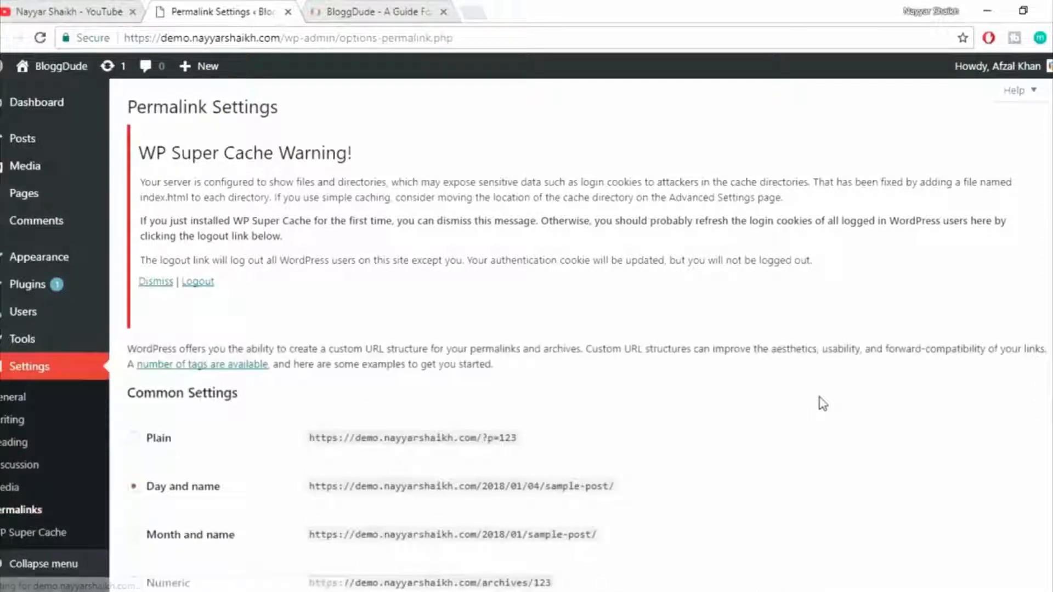
pyautogui.scroll(-3, 1016, 370)
pyautogui.scroll(-2, 1016, 370)
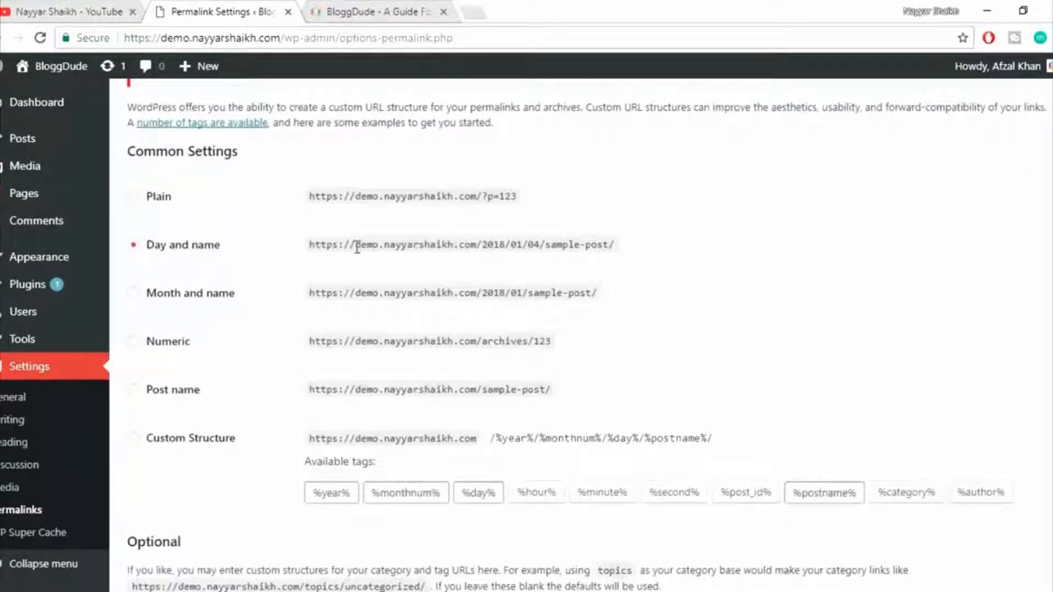
pyautogui.moveTo(357, 247); pyautogui.dragTo(606, 245)
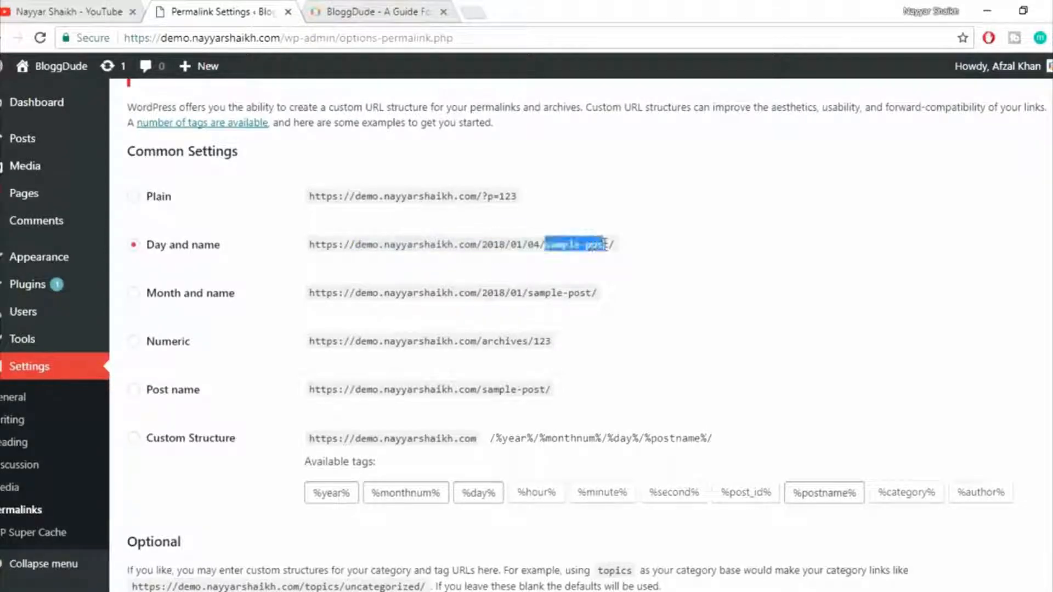
pyautogui.click(830, 247)
# Clear the date and post-name tags from the permalink field, with the Custom Structure option selected.
pyautogui.scroll(-3, 831, 248)
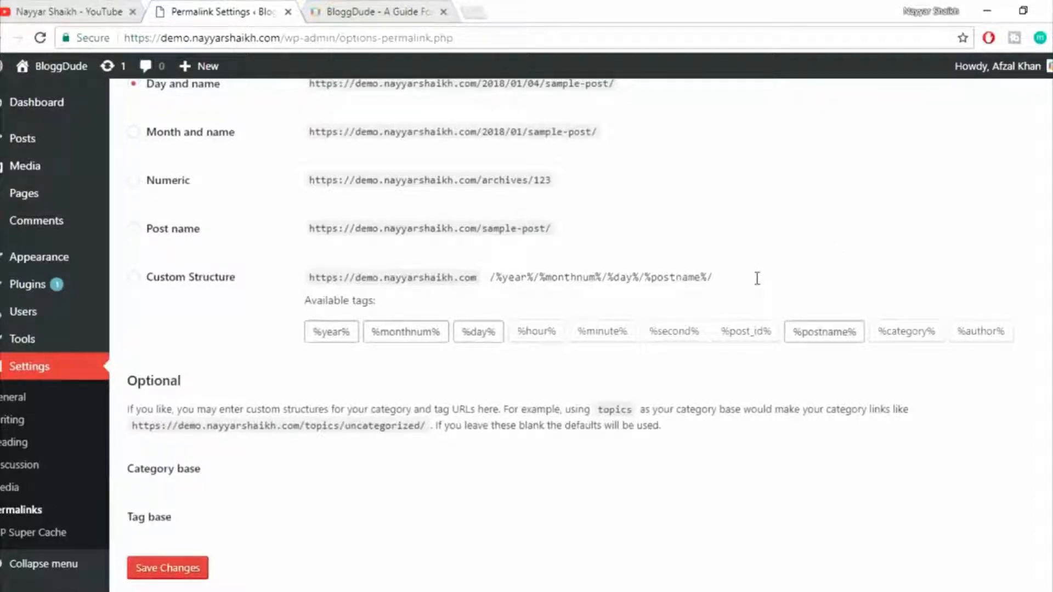
pyautogui.moveTo(757, 279); pyautogui.dragTo(460, 279)
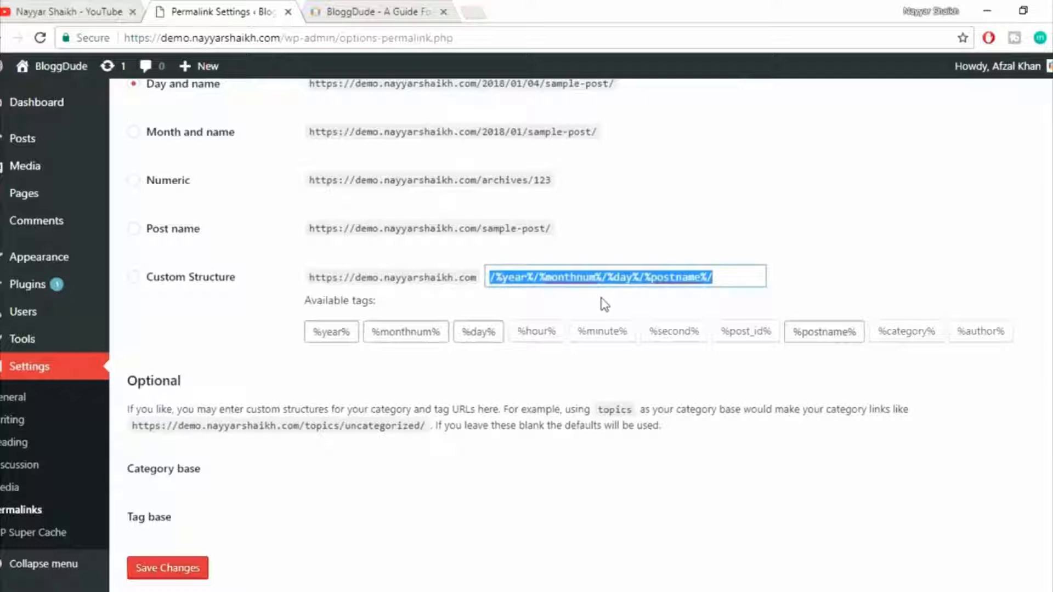
pyautogui.write('4')
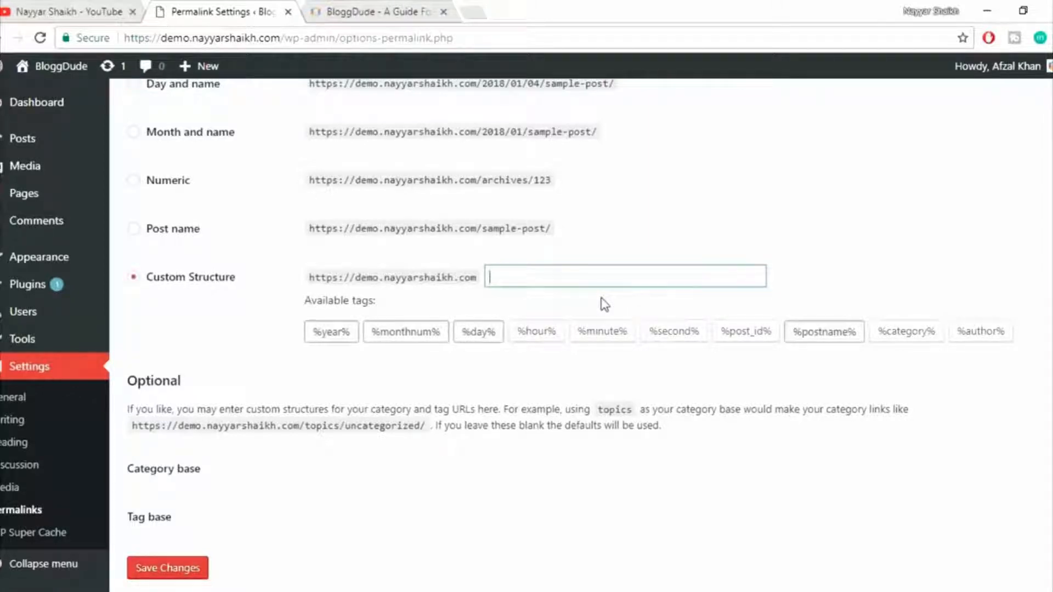
pyautogui.rightClick(141, 284)
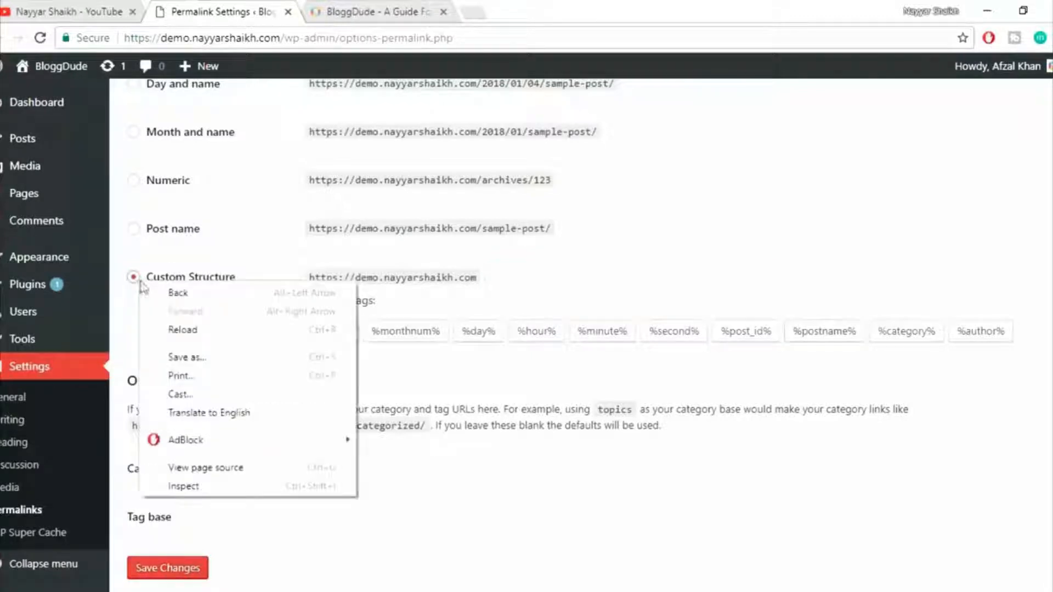
pyautogui.click(165, 277)
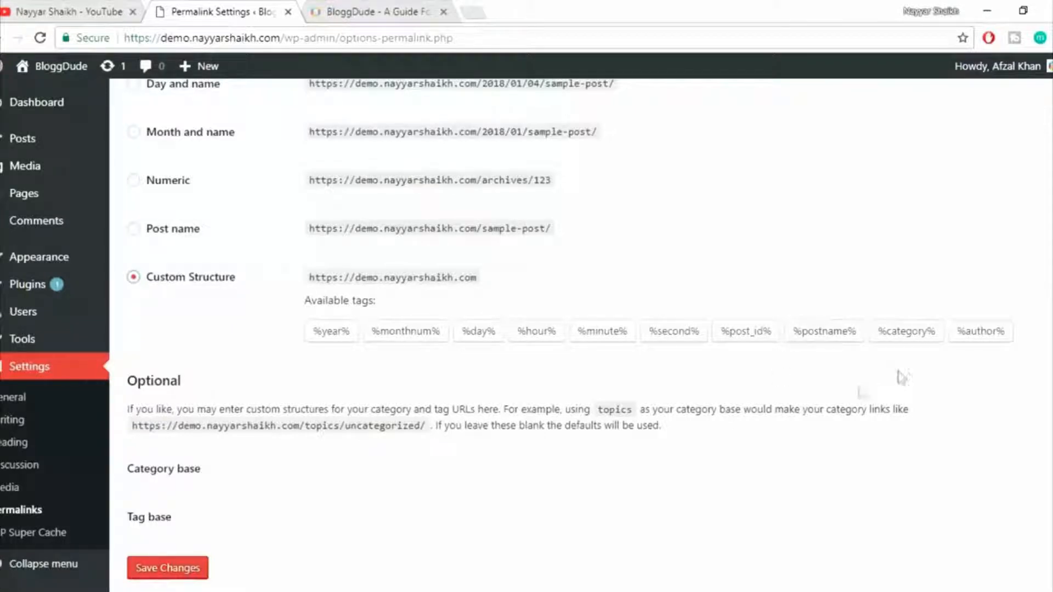
# Build the custom permalink structure /%category%/%postname%/ from the available tags and save the changes.
pyautogui.click(906, 331)
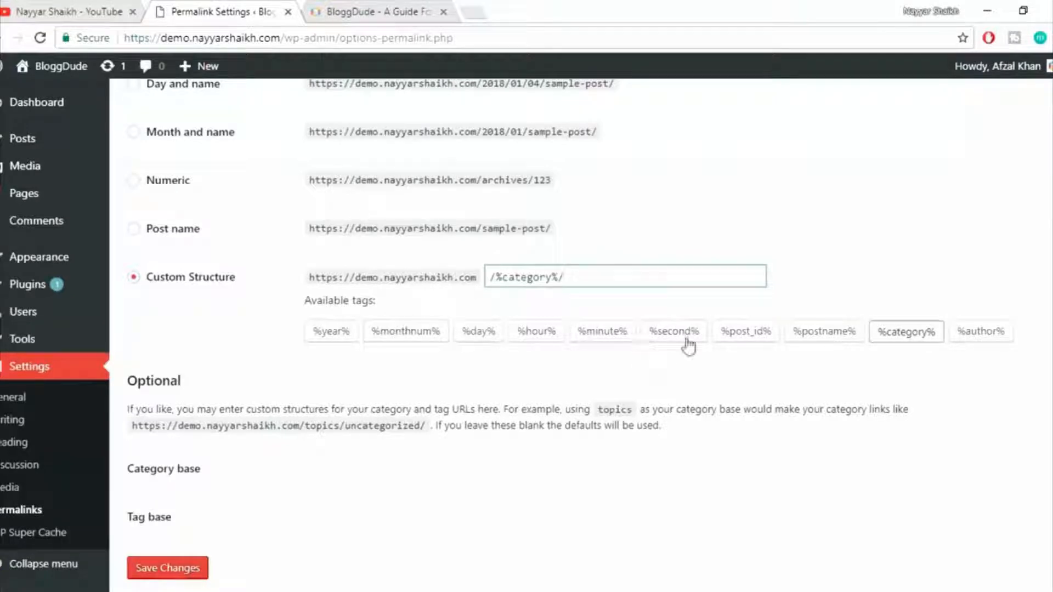
pyautogui.click(825, 339)
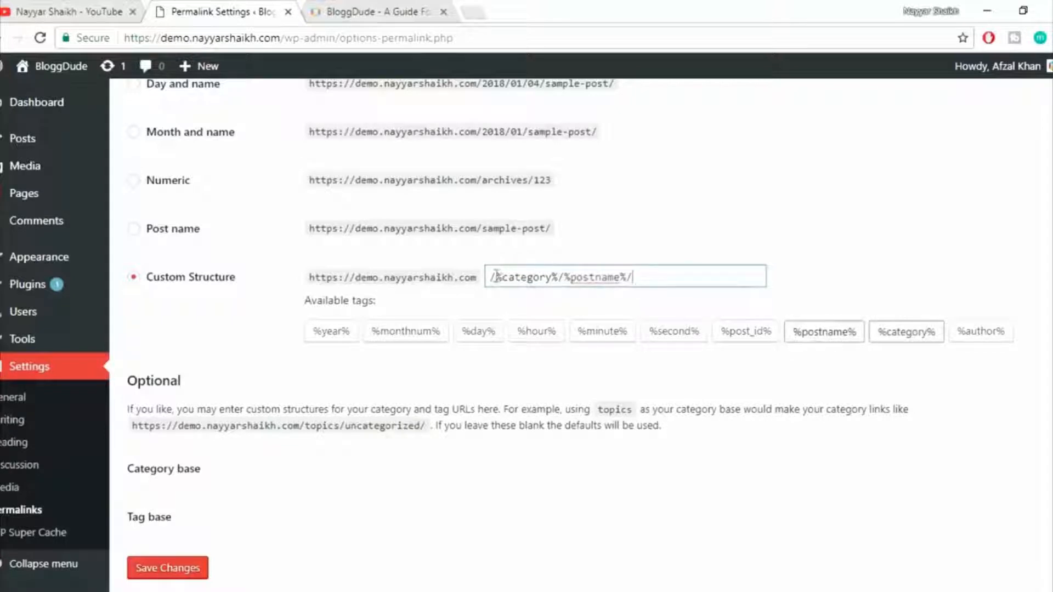
pyautogui.moveTo(508, 273); pyautogui.dragTo(682, 272)
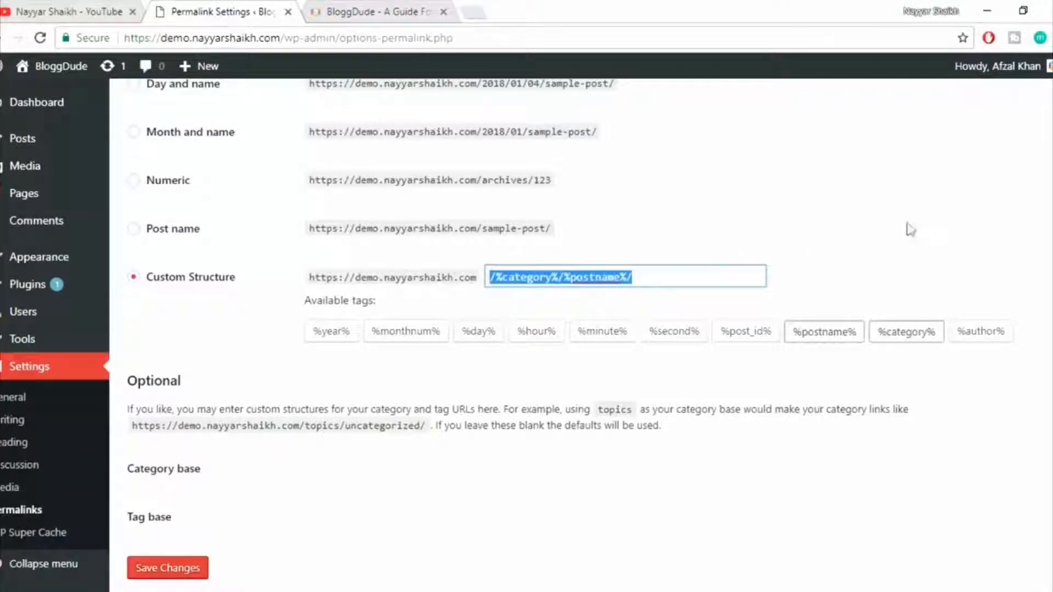
pyautogui.click(925, 226)
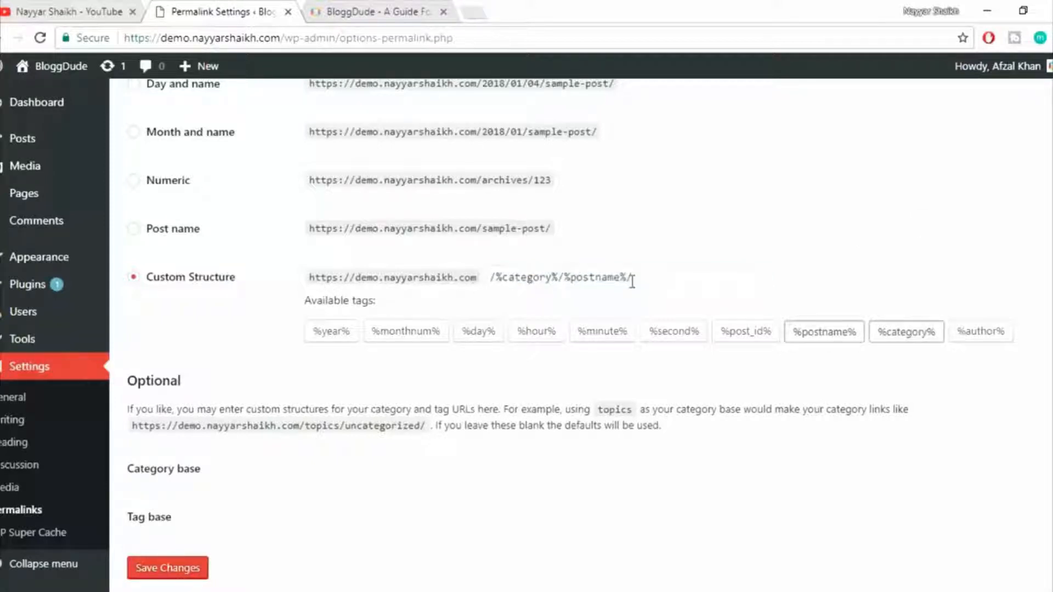
pyautogui.scroll(-1, 895, 399)
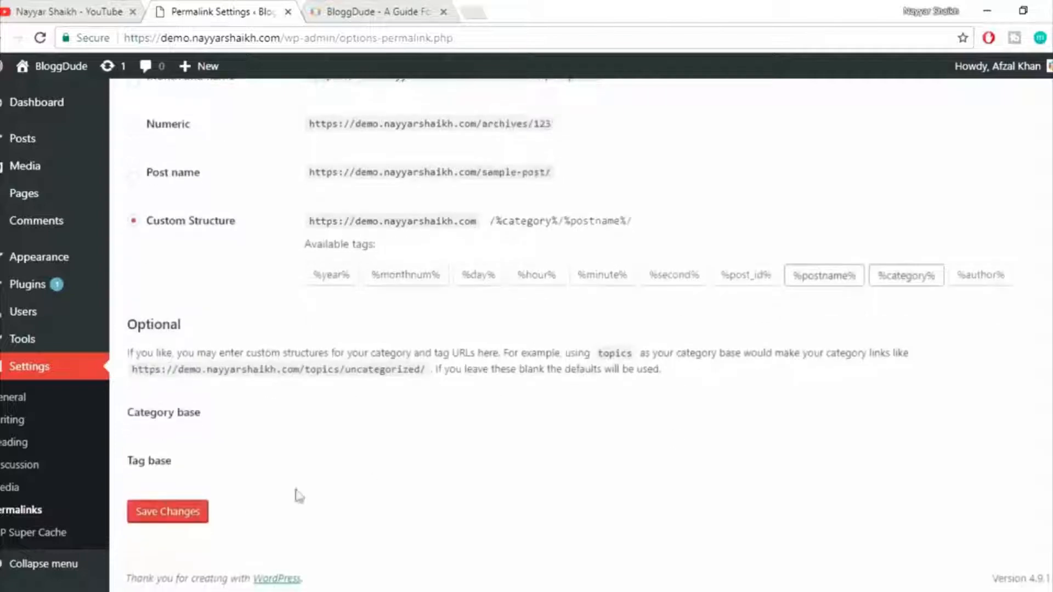
pyautogui.click(204, 514)
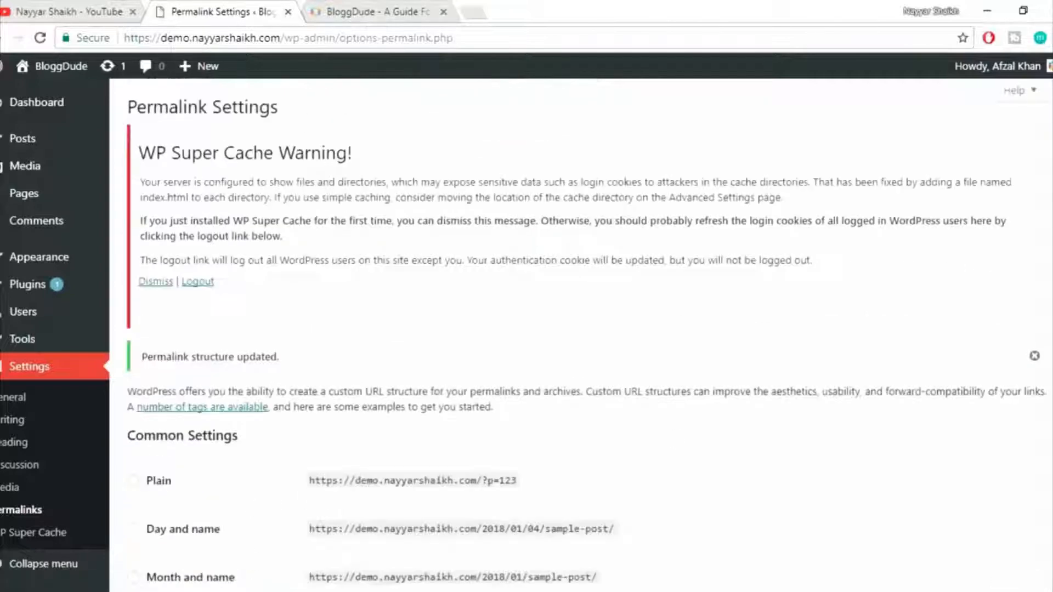
# Switch to the blog window and reload the Hello world! post to check its permalink.
pyautogui.moveTo(204, 590)
pyautogui.click(338, 522)
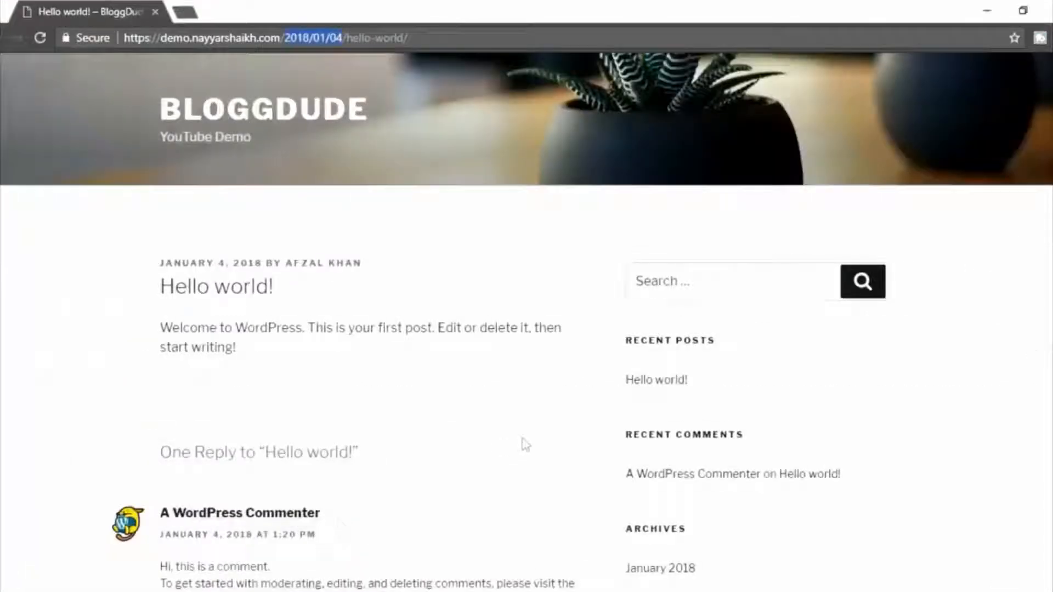
pyautogui.click(40, 37)
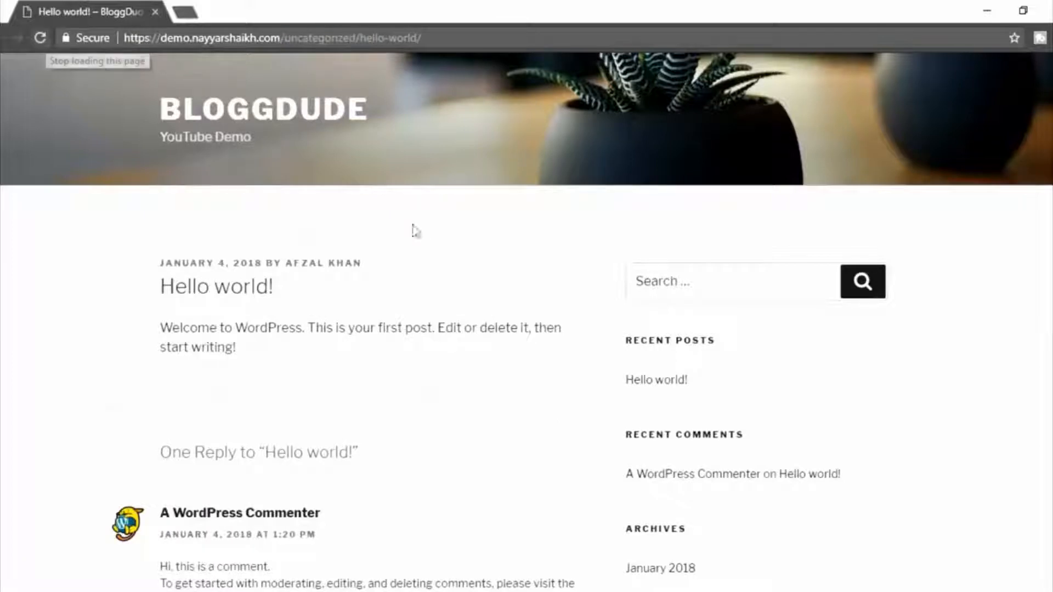
# Examine the category and post-name parts of the Hello world! post's URL.
pyautogui.moveTo(284, 38); pyautogui.dragTo(325, 38)
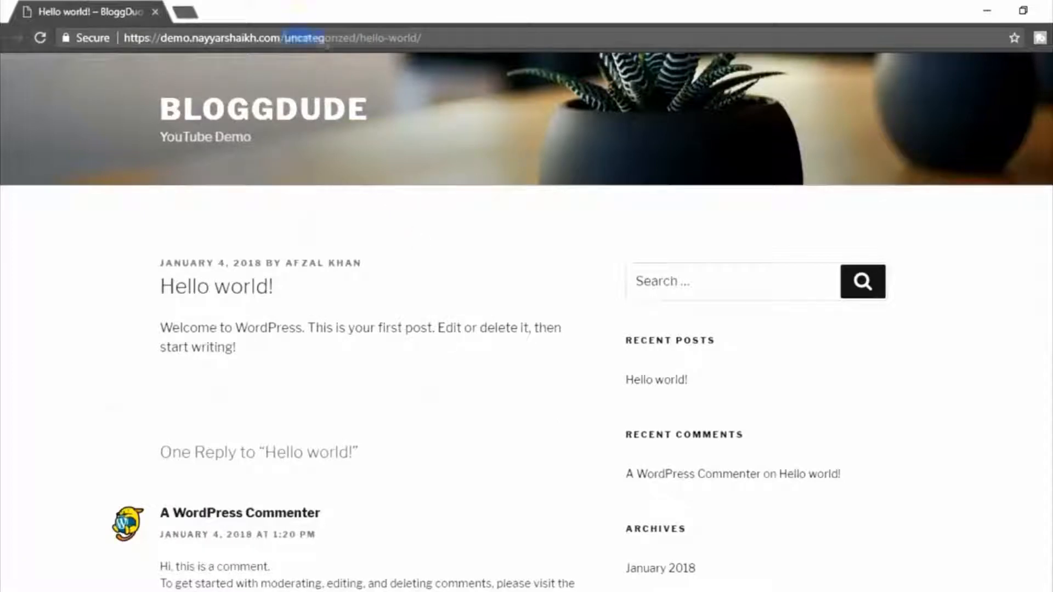
pyautogui.click(298, 38)
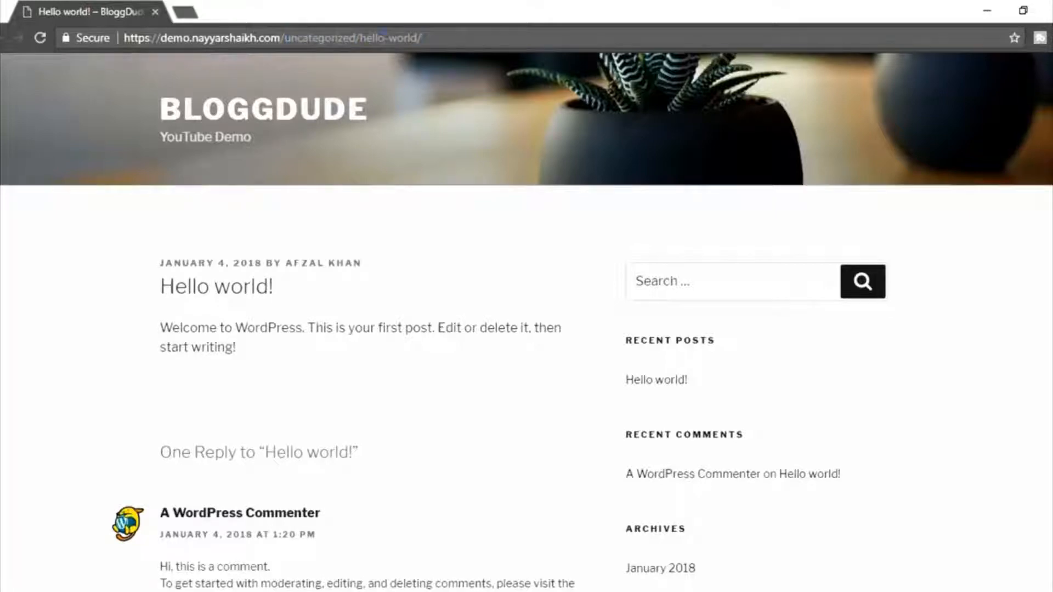
pyautogui.moveTo(421, 37); pyautogui.dragTo(366, 38)
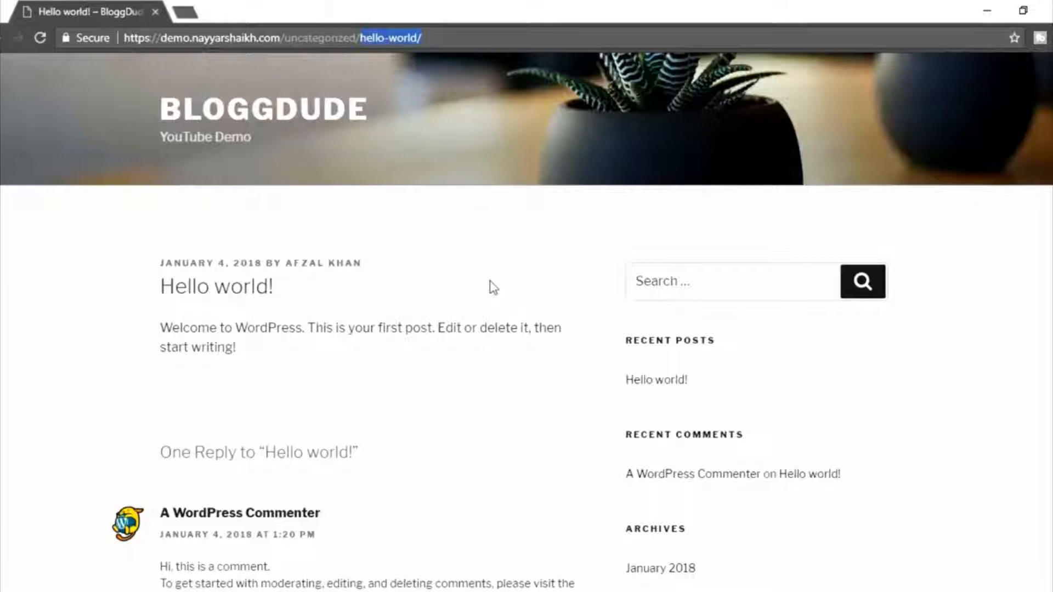
pyautogui.click(906, 272)
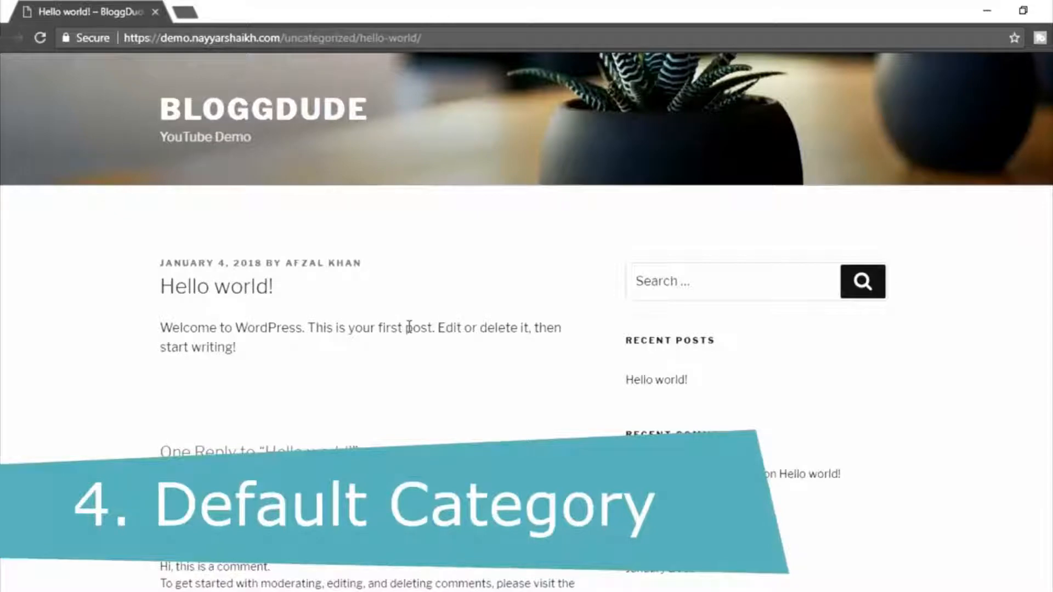
pyautogui.moveTo(285, 37); pyautogui.dragTo(349, 37)
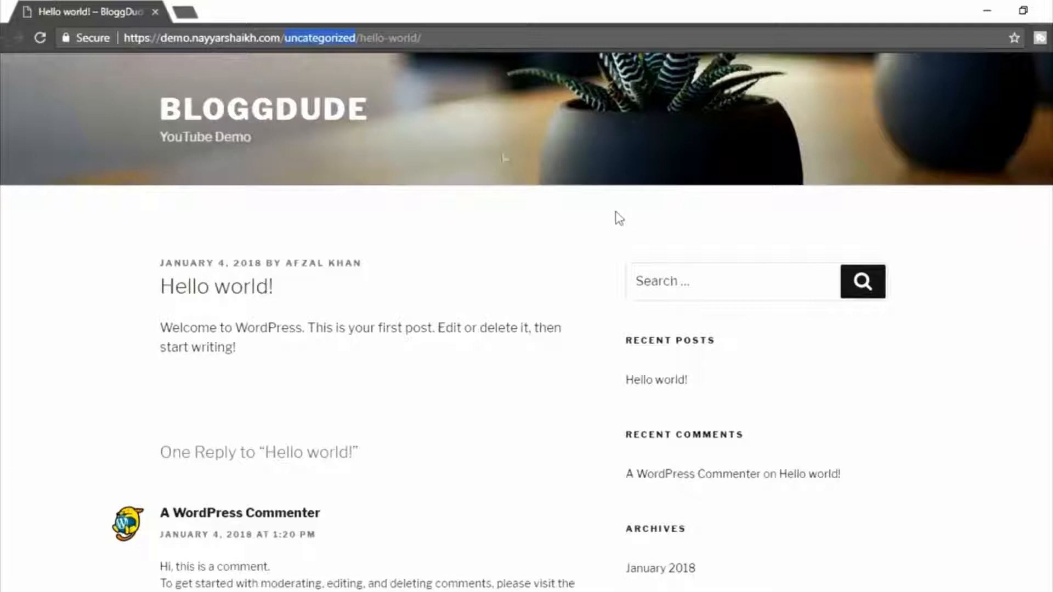
pyautogui.click(291, 42)
pyautogui.moveTo(282, 38); pyautogui.dragTo(329, 38)
# Return to the admin window, open the post categories page, and open the Uncategorized category for editing.
pyautogui.click(204, 589)
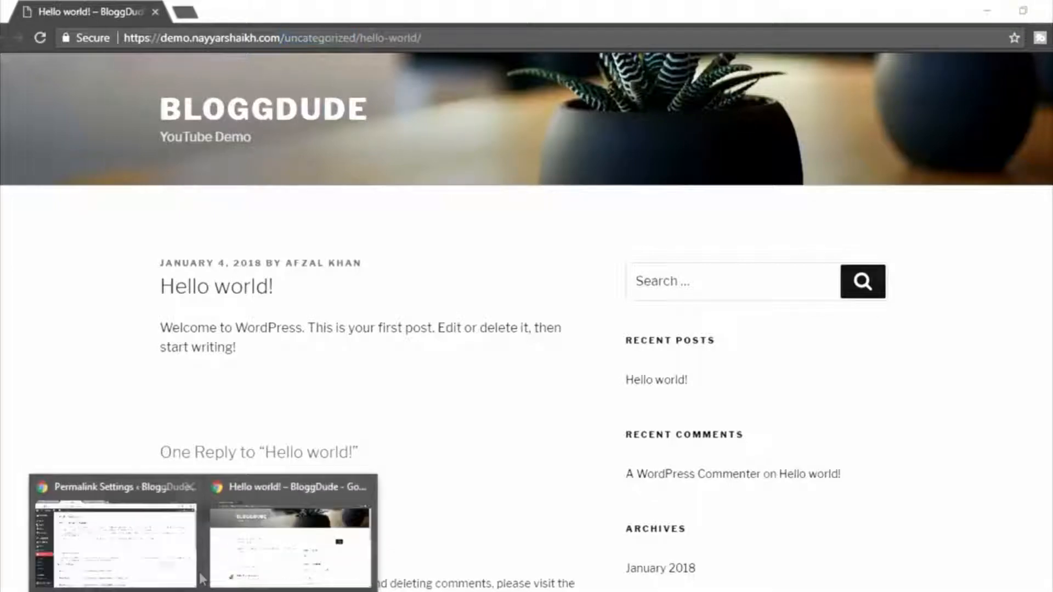
pyautogui.click(151, 550)
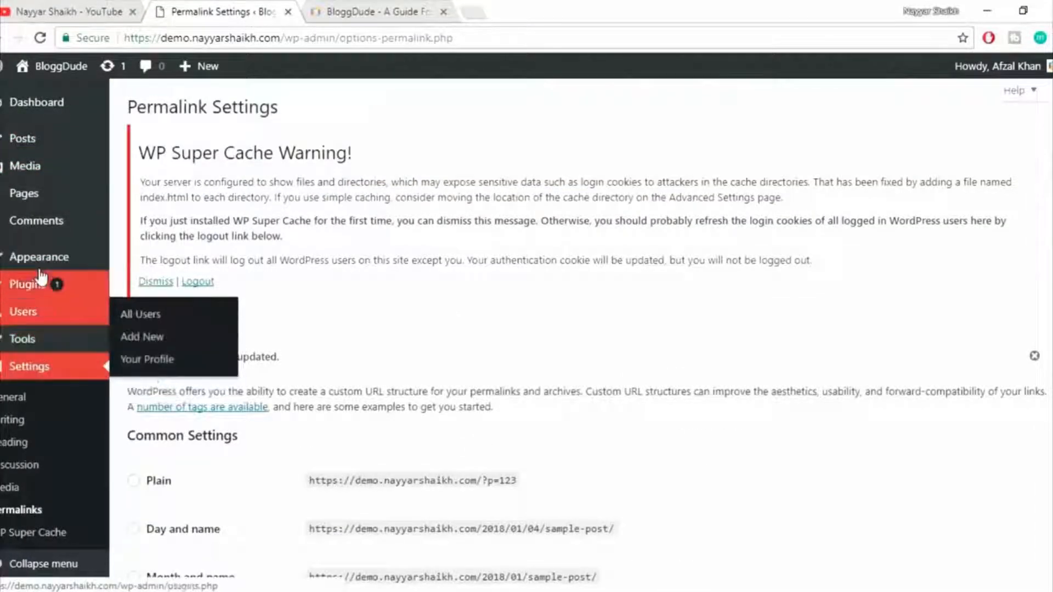
pyautogui.moveTo(39, 148)
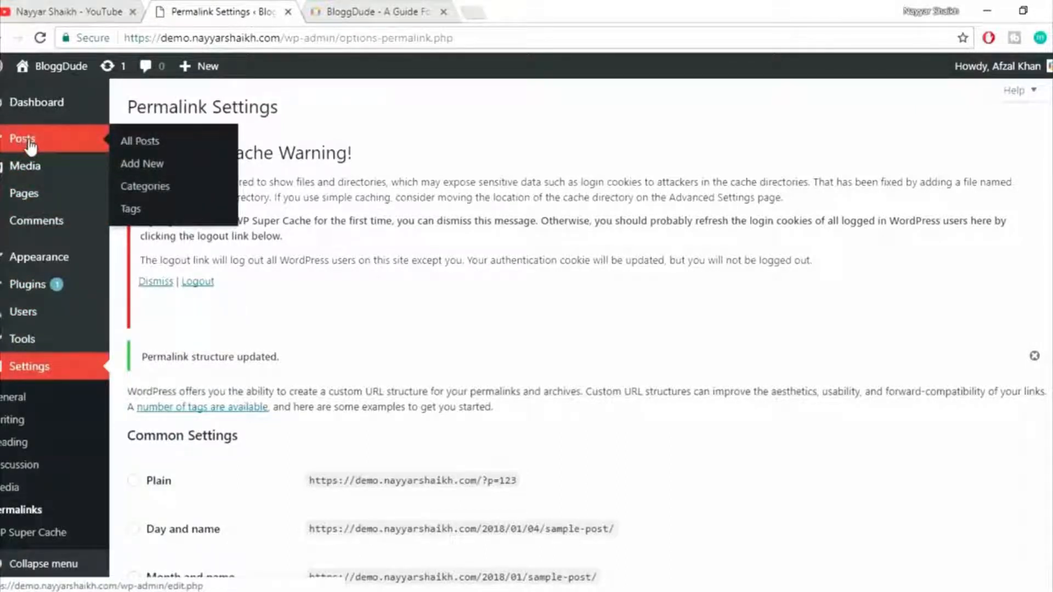
pyautogui.click(142, 188)
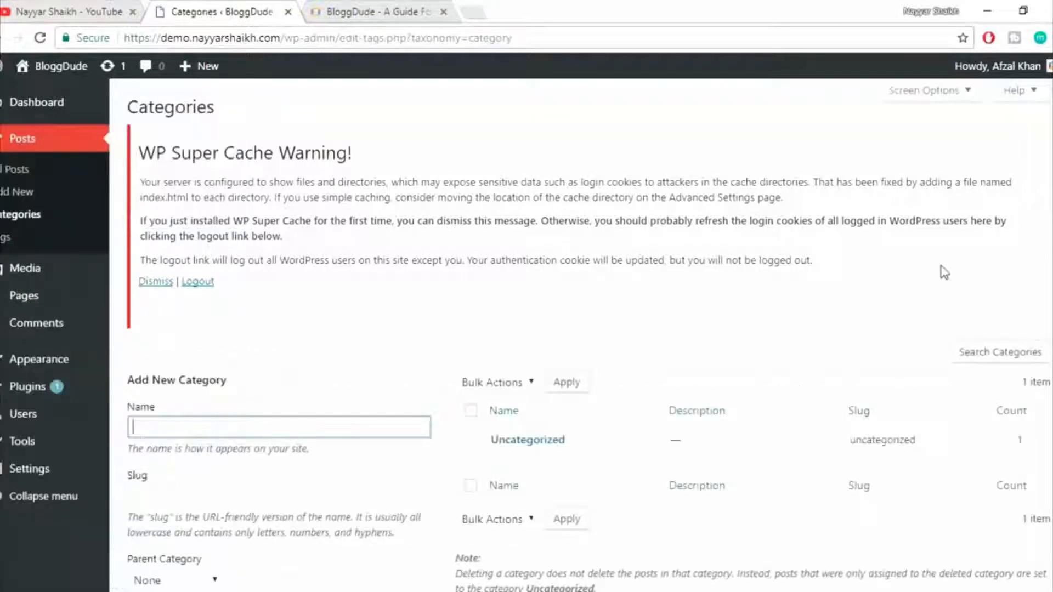
pyautogui.scroll(-1, 724, 362)
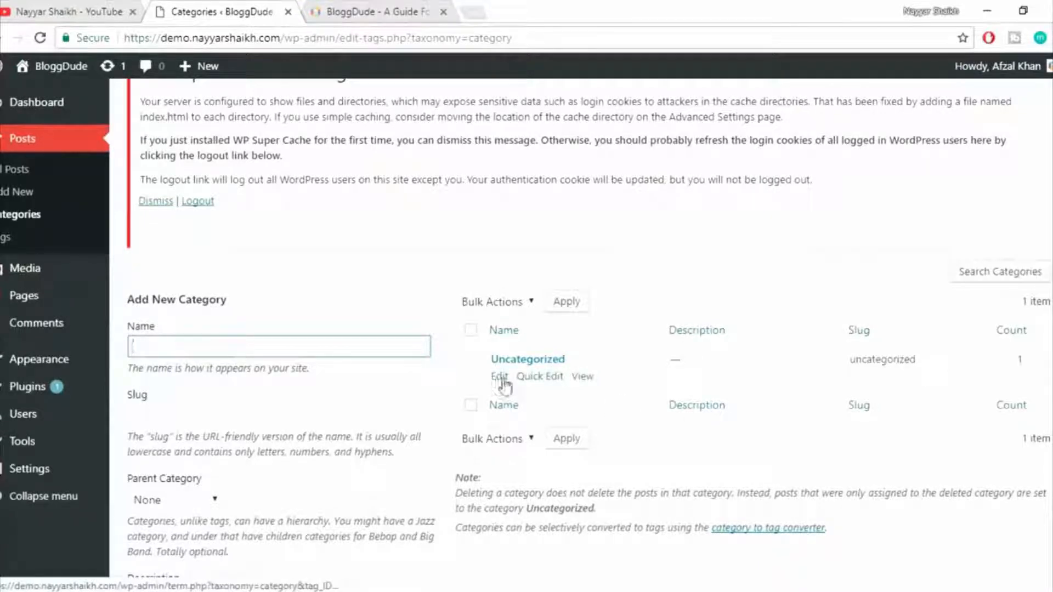
pyautogui.click(500, 377)
pyautogui.scroll(-4, 933, 345)
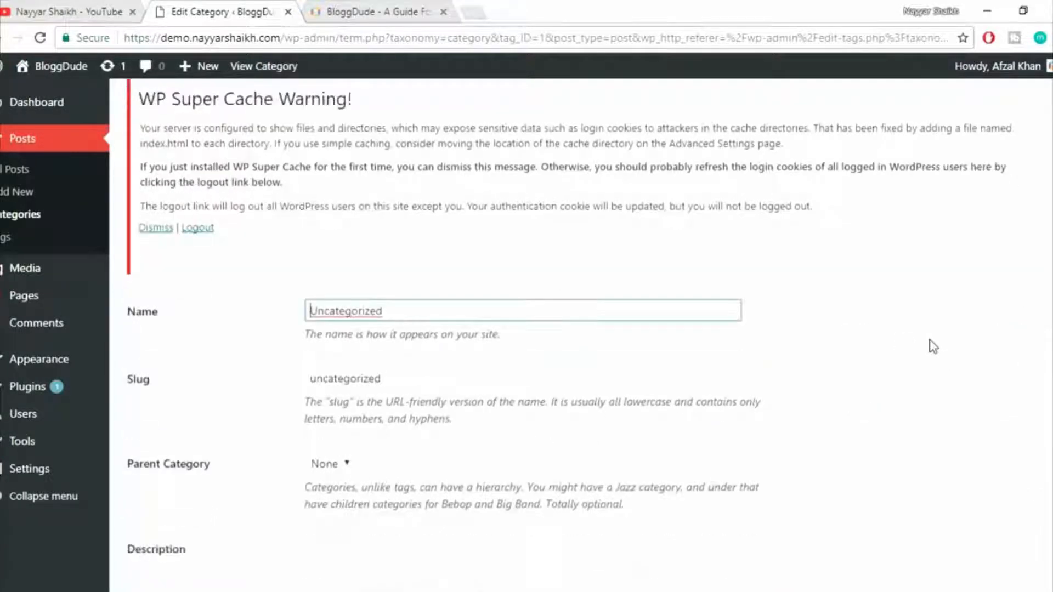
pyautogui.scroll(2, 932, 347)
# Change the name of the Uncategorized category to WordPress.
pyautogui.moveTo(458, 225); pyautogui.dragTo(244, 236)
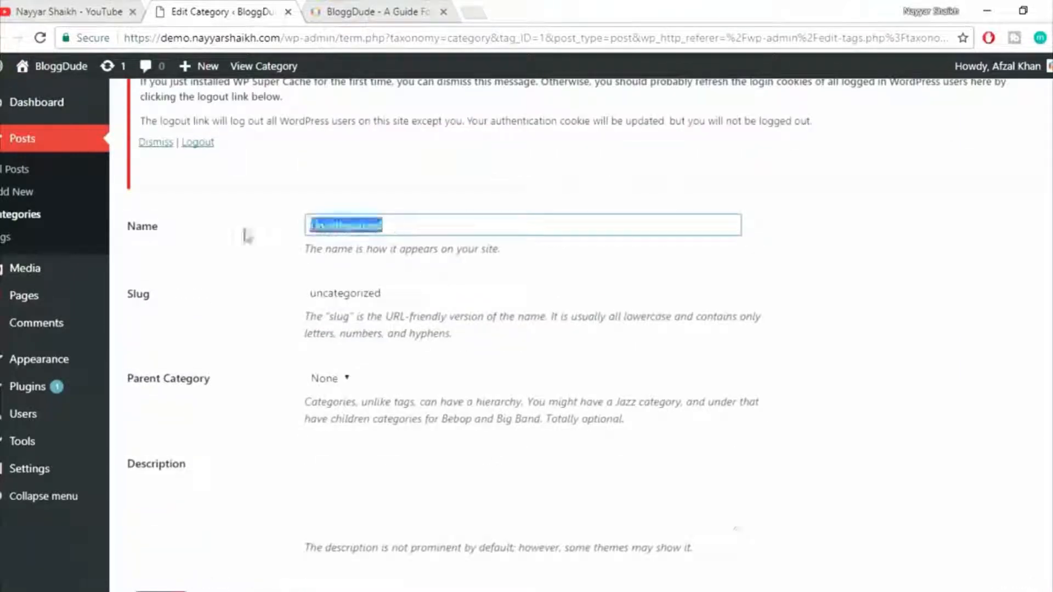
pyautogui.write('Word')
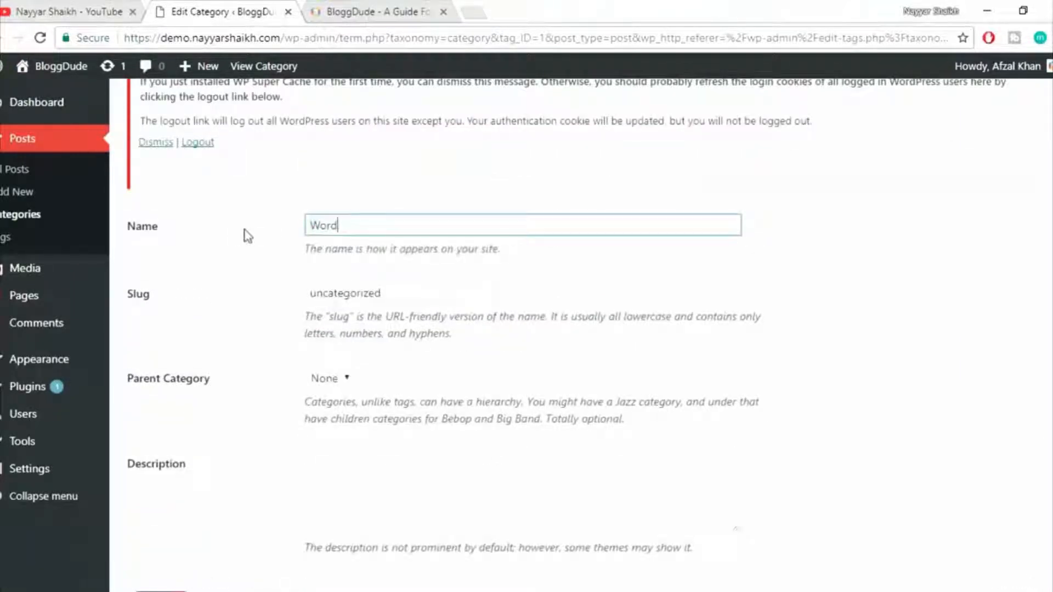
pyautogui.write('Press')
pyautogui.moveTo(394, 225); pyautogui.dragTo(242, 225)
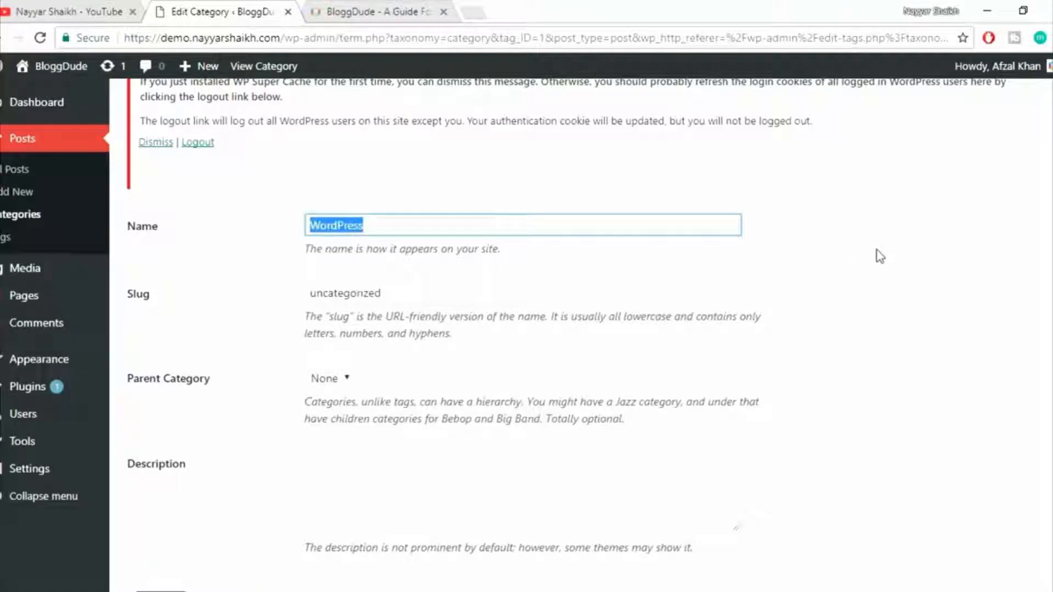
# Examine the post topics and categories on the live bloggdude.com homepage and return to the category editing page.
pyautogui.click(351, 12)
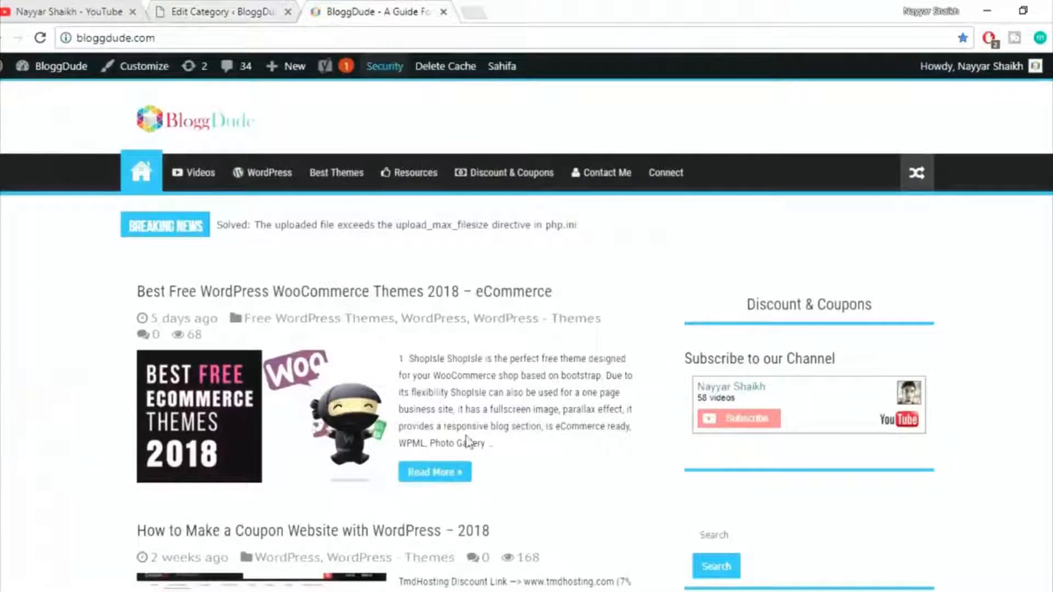
pyautogui.scroll(-10, 467, 441)
pyautogui.scroll(-5, 466, 443)
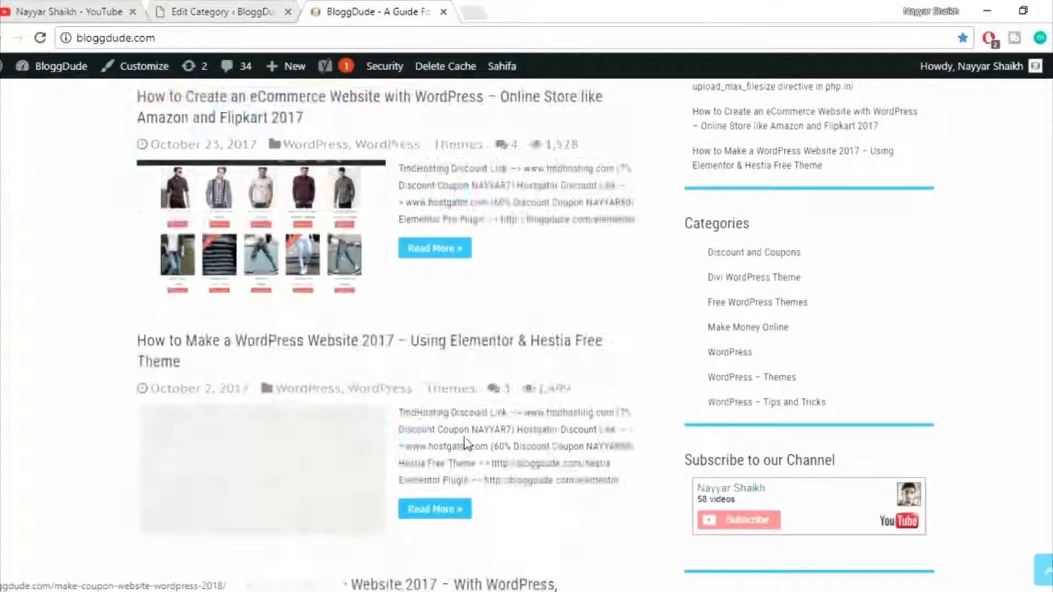
pyautogui.scroll(8, 467, 443)
pyautogui.scroll(3, 467, 445)
pyautogui.scroll(-2, 466, 443)
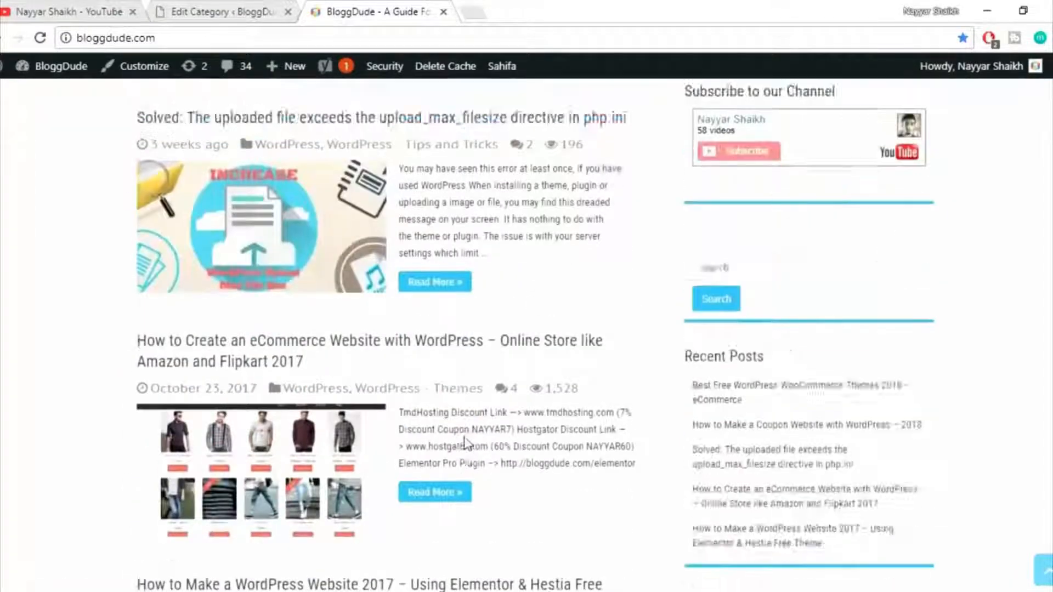
pyautogui.scroll(7, 465, 442)
pyautogui.click(250, 12)
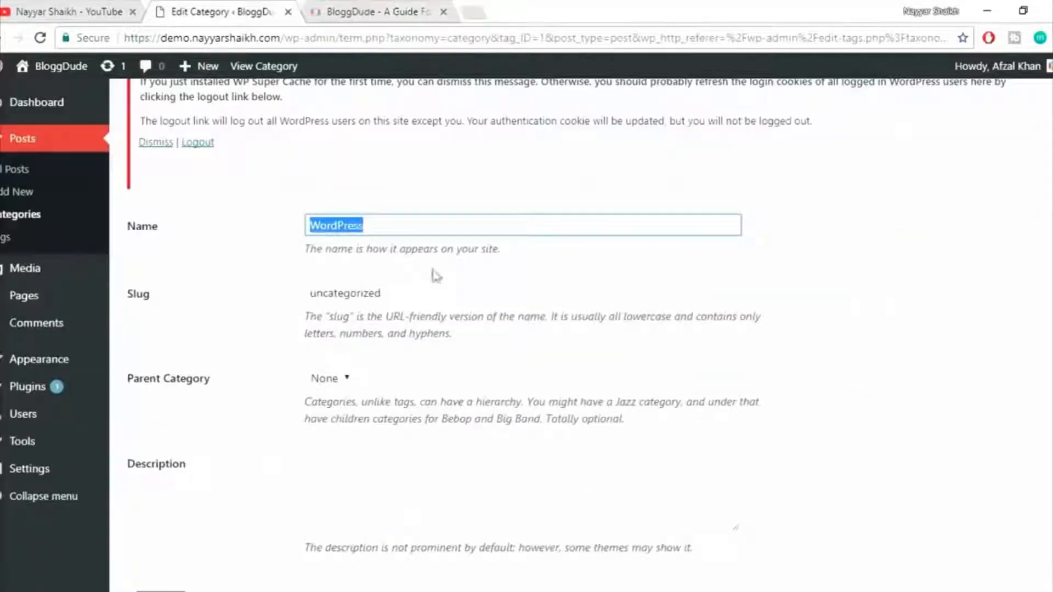
# Set the category's slug to wordpress and update the category.
pyautogui.press('Tab')
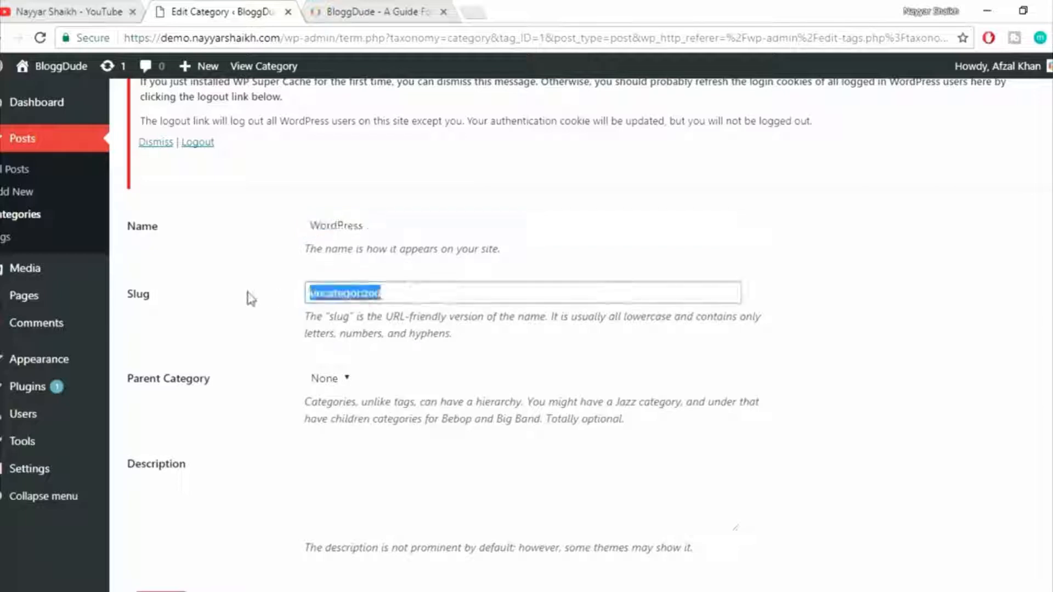
pyautogui.write('wor')
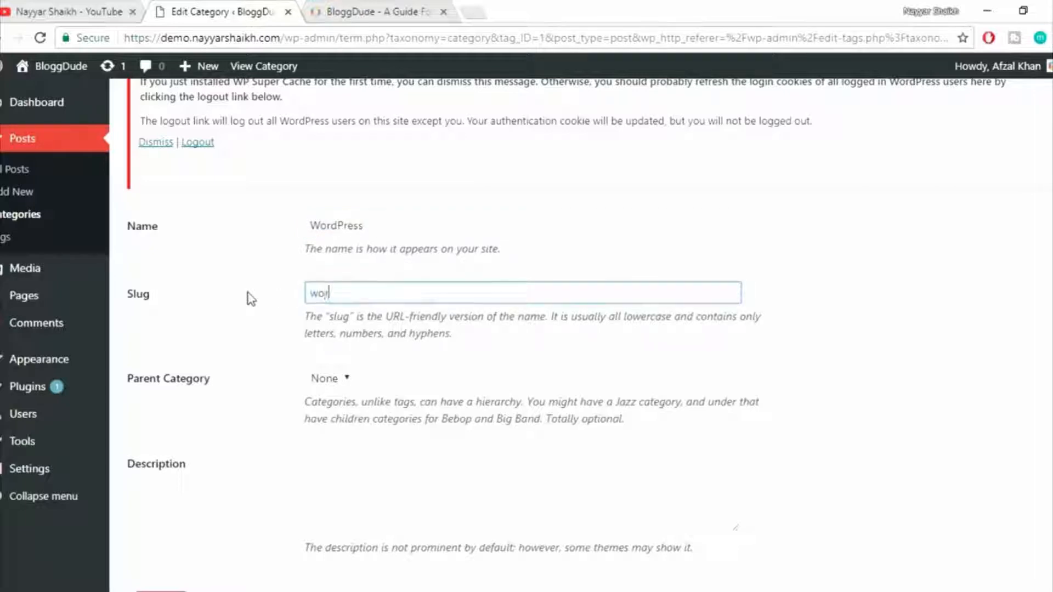
pyautogui.write('dpress')
pyautogui.hotkey('shift', 'Tab')
pyautogui.press('Tab')
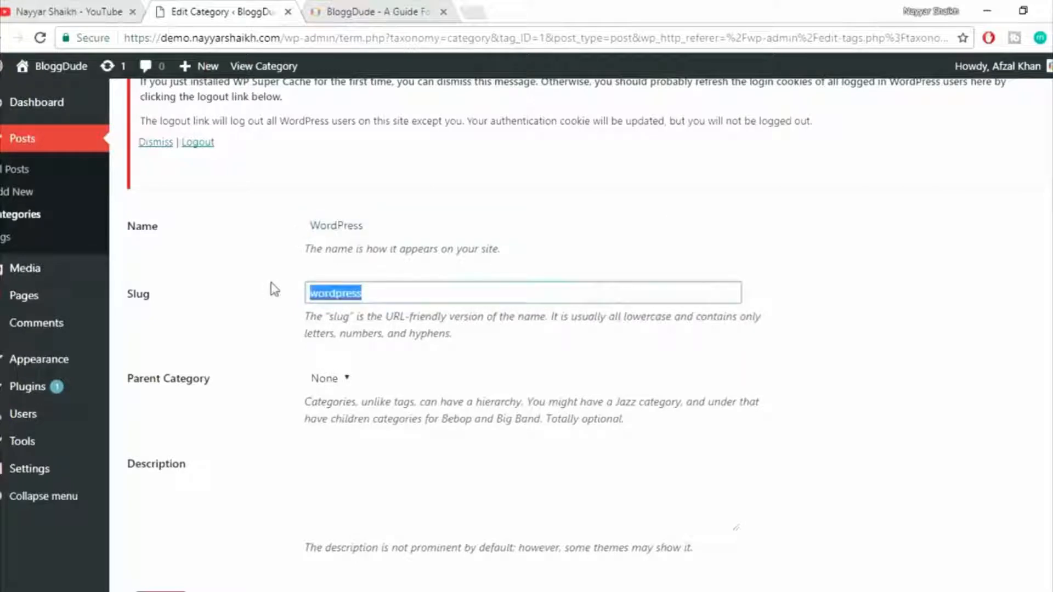
pyautogui.click(309, 297)
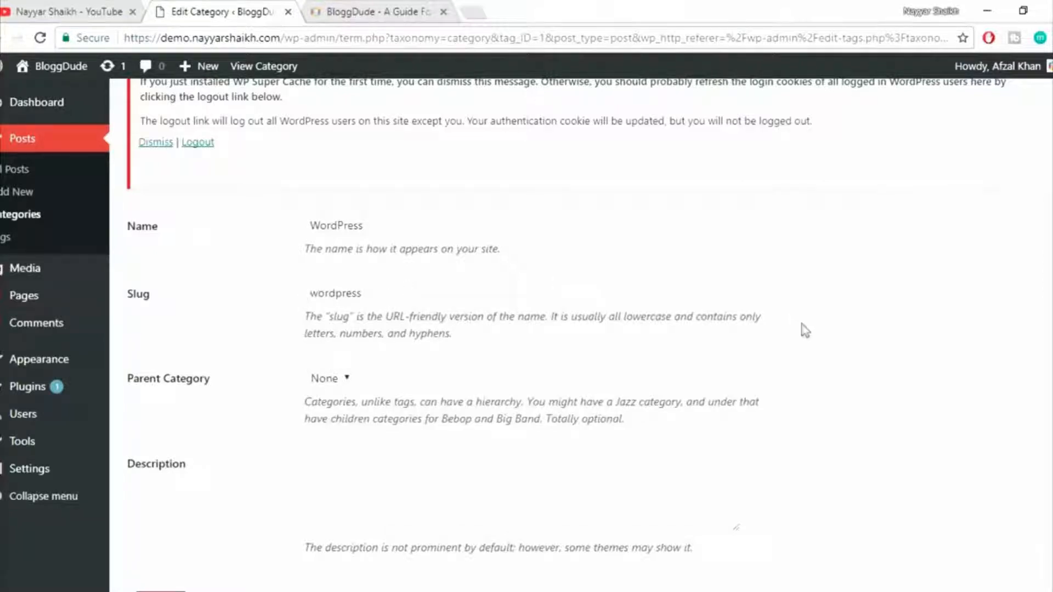
pyautogui.scroll(-3, 804, 330)
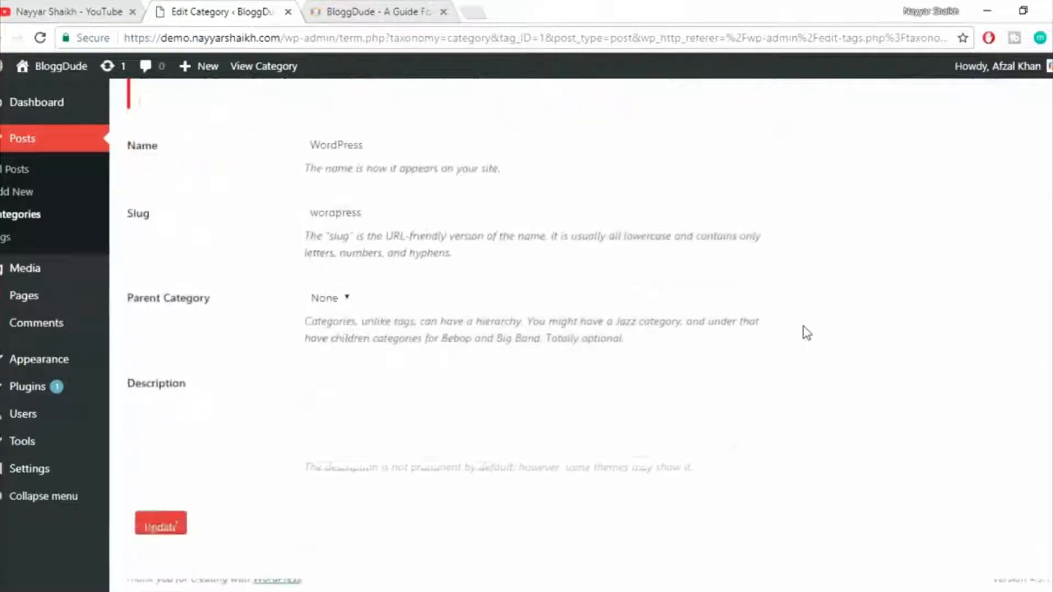
pyautogui.click(157, 535)
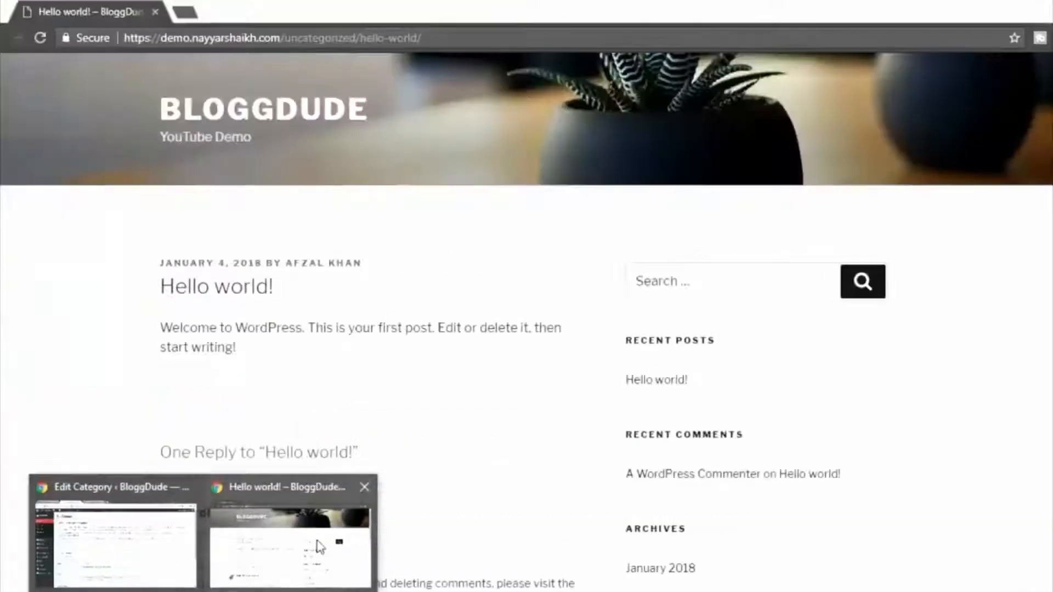
# Switch to the blog window and reload the Hello world! post to check the category part of its URL.
pyautogui.click(317, 545)
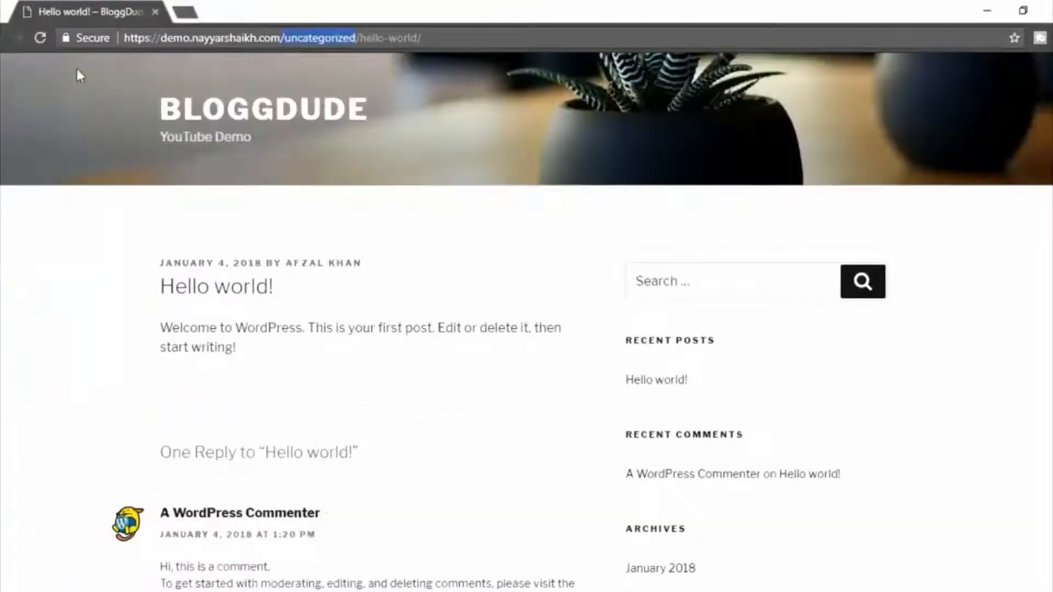
pyautogui.click(38, 40)
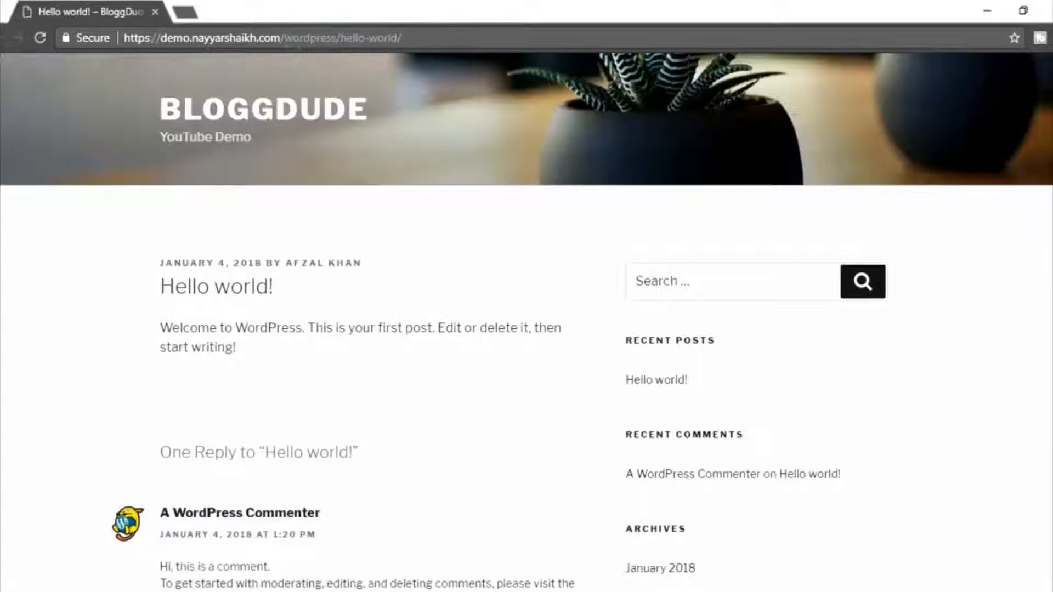
pyautogui.moveTo(284, 39); pyautogui.dragTo(389, 42)
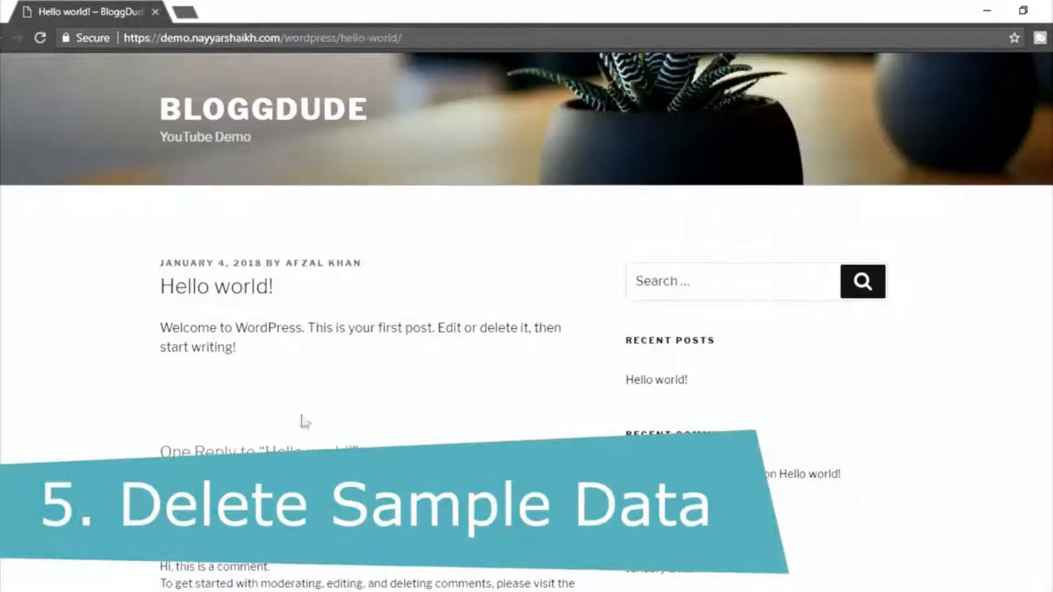
# Examine the sample text of the Hello world! post and the default comment below it.
pyautogui.scroll(-1, 395, 329)
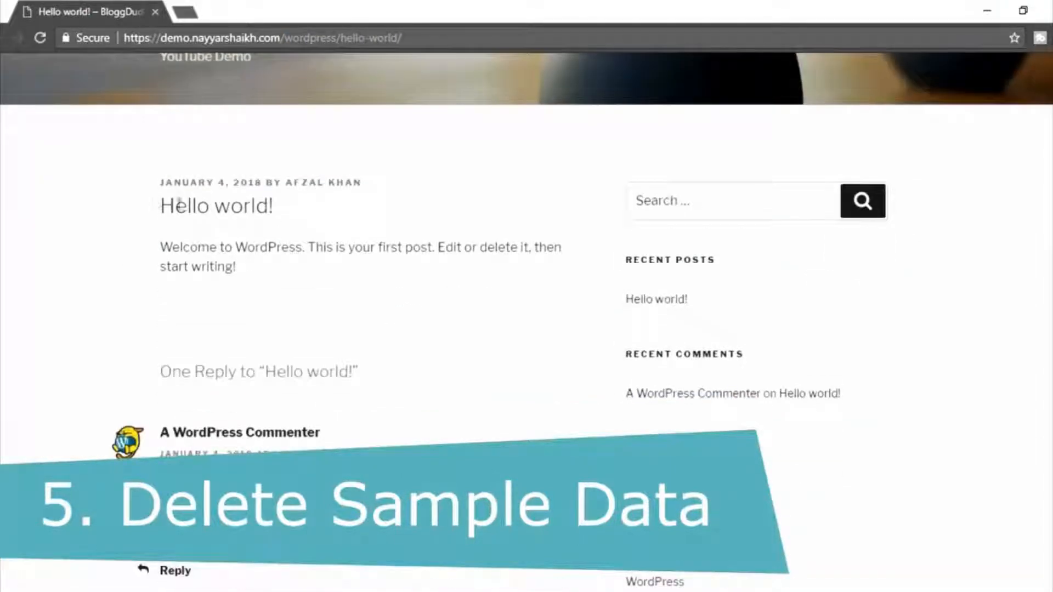
pyautogui.moveTo(157, 204); pyautogui.dragTo(312, 273)
pyautogui.click(317, 273)
pyautogui.moveTo(237, 268); pyautogui.dragTo(170, 243)
pyautogui.click(254, 270)
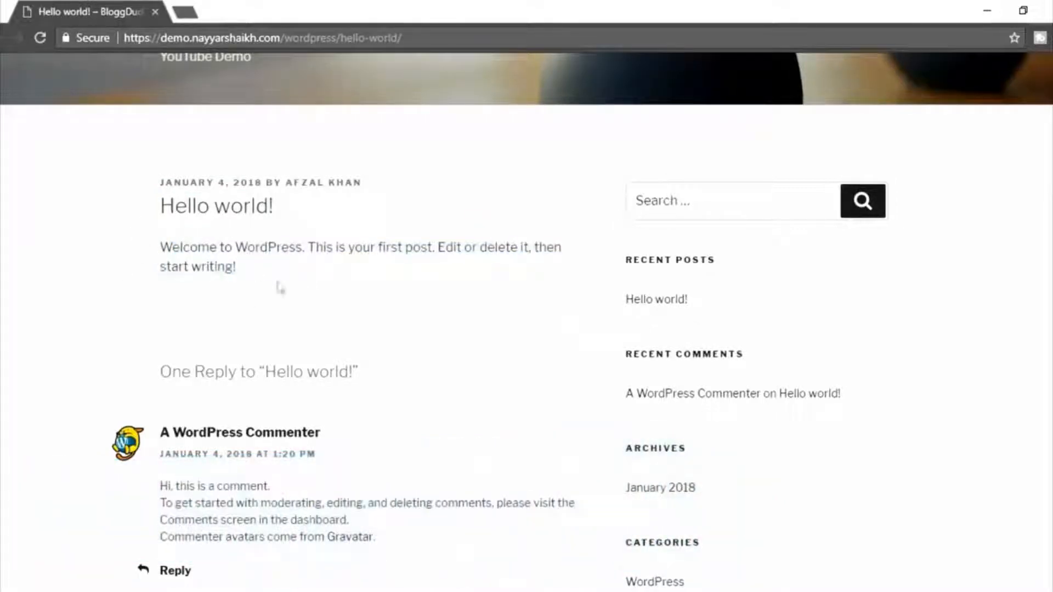
pyautogui.scroll(-4, 391, 377)
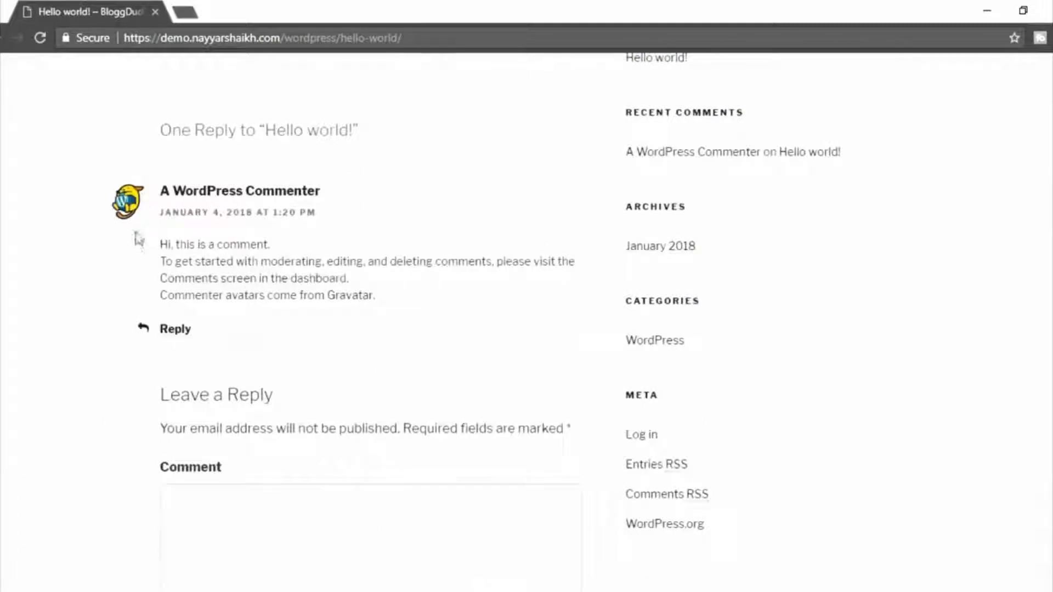
pyautogui.moveTo(160, 243); pyautogui.dragTo(408, 288)
pyautogui.click(409, 288)
pyautogui.moveTo(159, 244); pyautogui.dragTo(377, 291)
pyautogui.click(415, 344)
pyautogui.scroll(6, 420, 348)
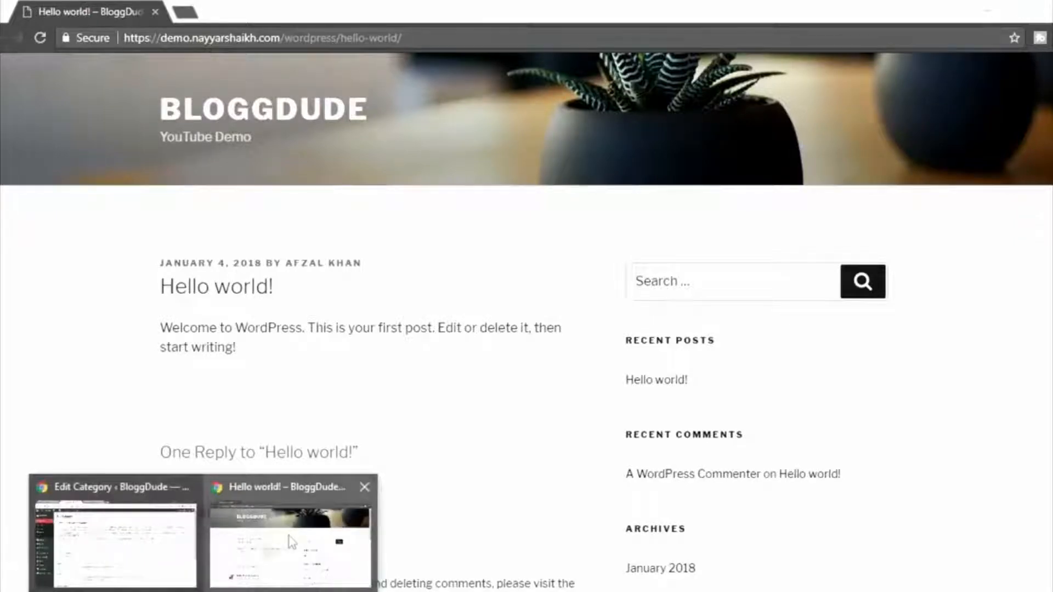
# View the live bloggdude.com homepage for comparison and open the list of all posts in the demo site's admin.
pyautogui.click(151, 552)
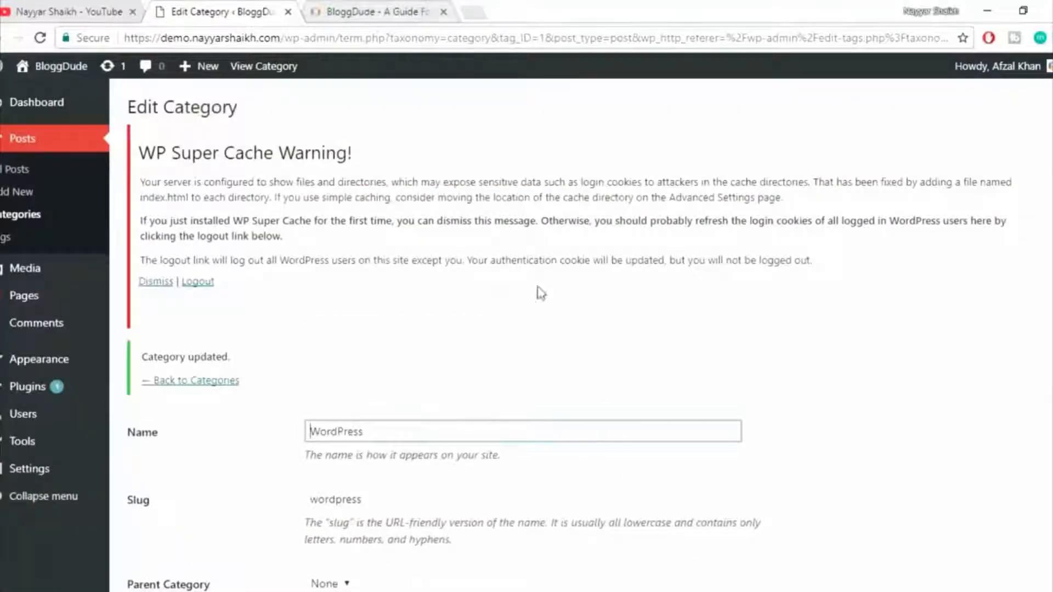
pyautogui.click(359, 6)
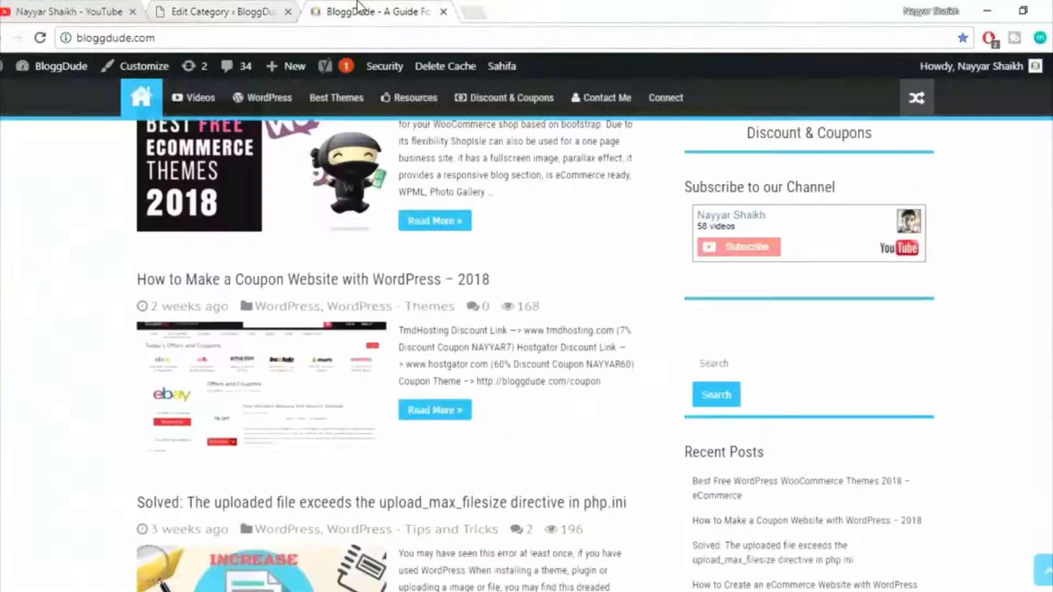
pyautogui.scroll(5, 538, 438)
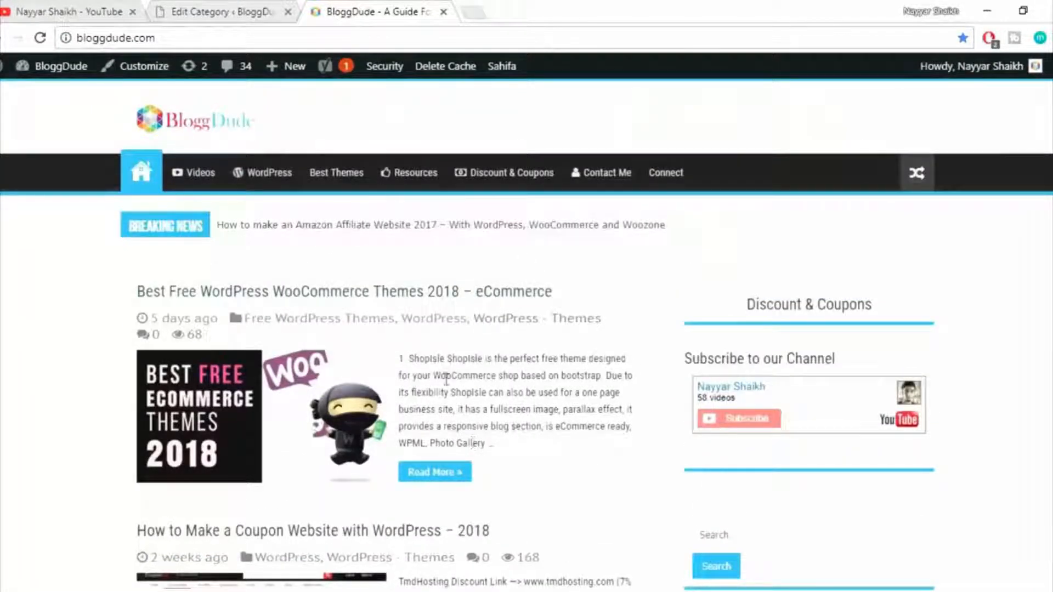
pyautogui.click(245, 8)
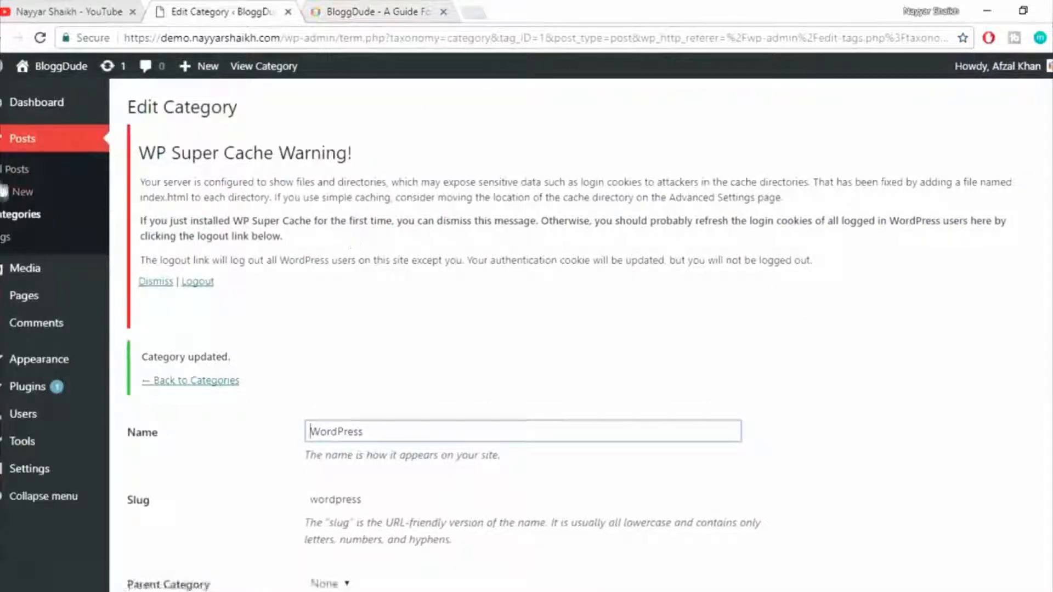
pyautogui.click(12, 171)
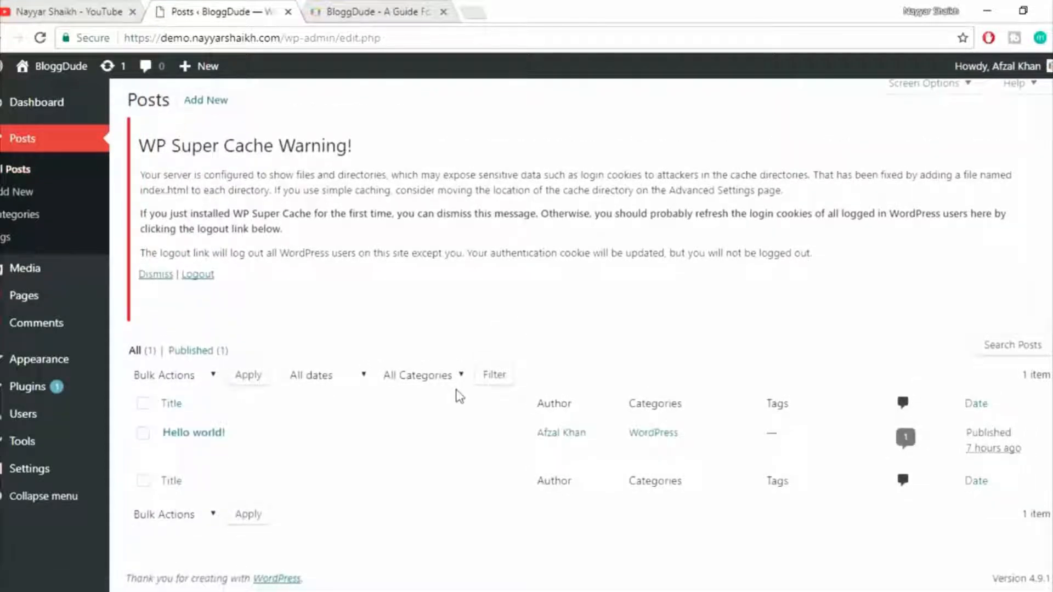
# Move the Hello world! post to the trash and delete it permanently from there.
pyautogui.moveTo(198, 433)
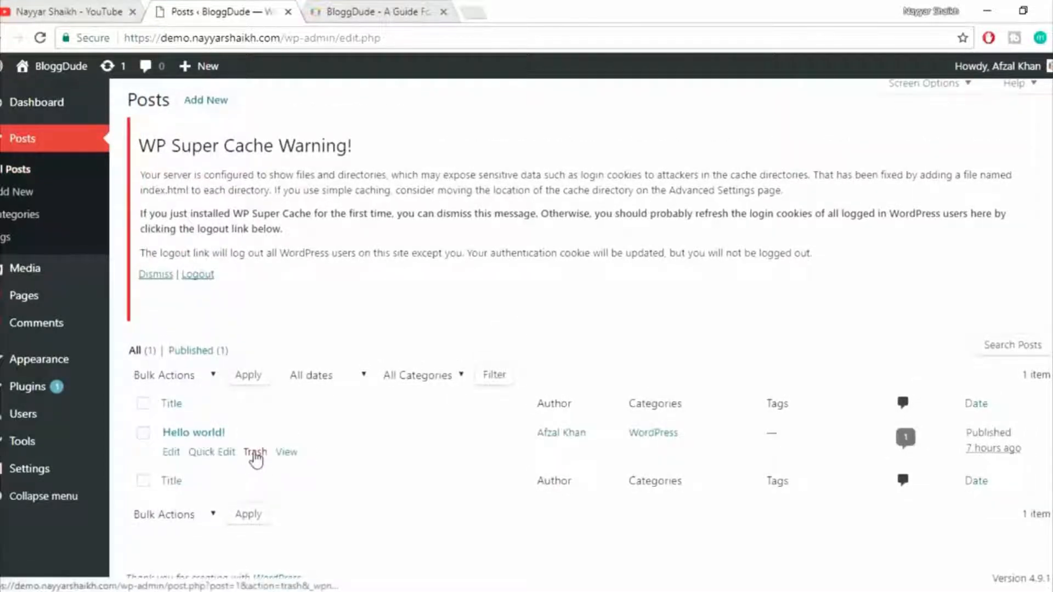
pyautogui.click(255, 454)
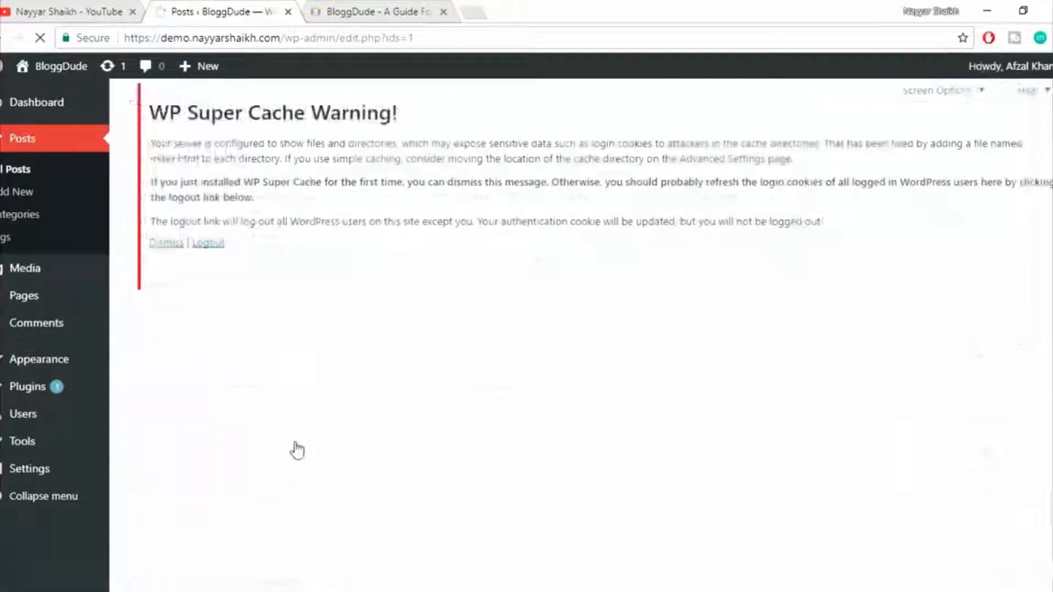
pyautogui.scroll(-1, 408, 411)
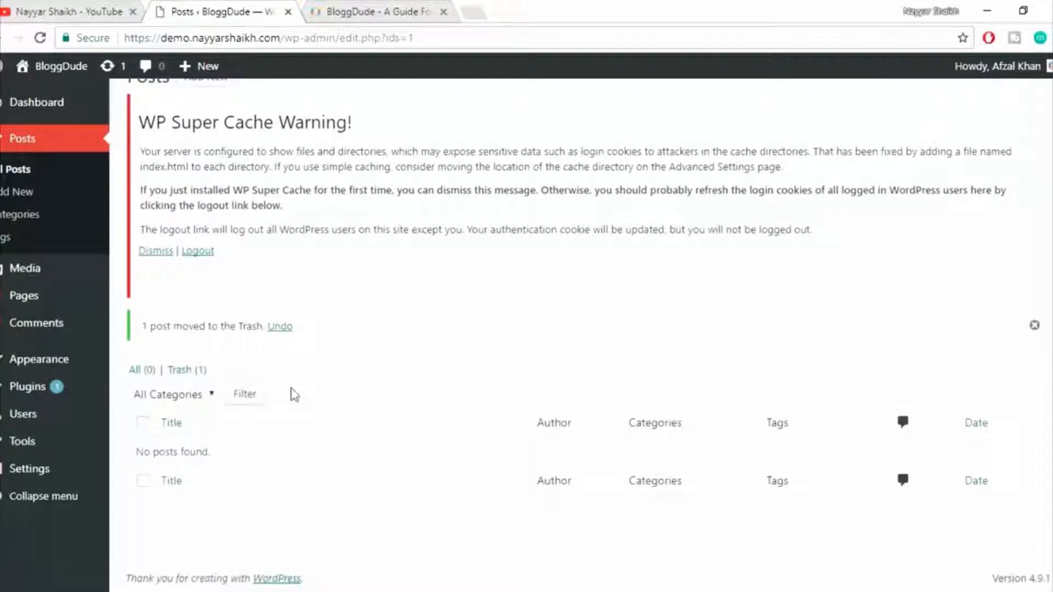
pyautogui.scroll(1, 300, 394)
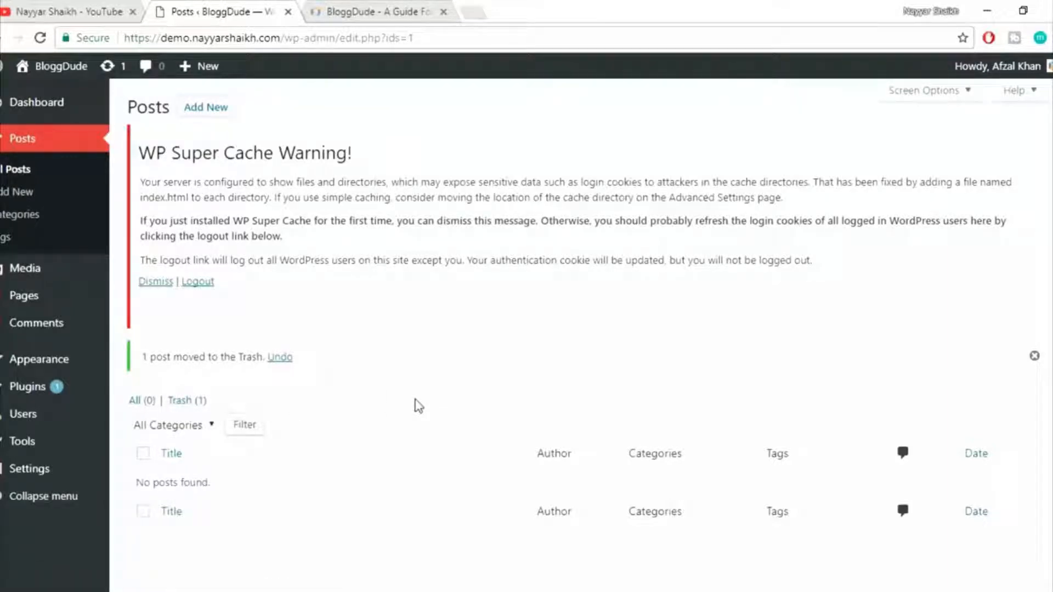
pyautogui.scroll(-1, 418, 405)
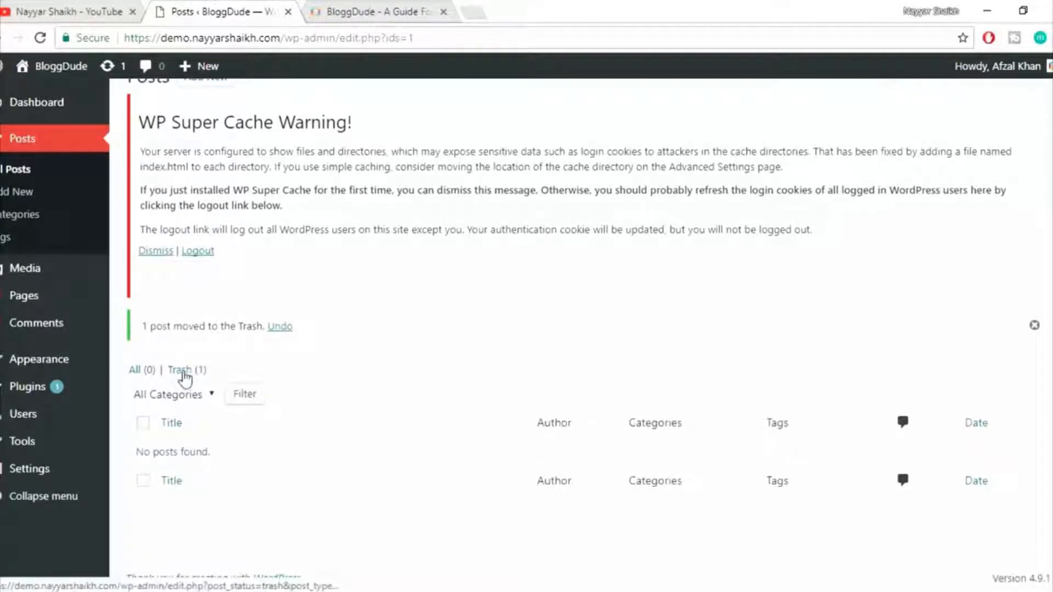
pyautogui.click(184, 373)
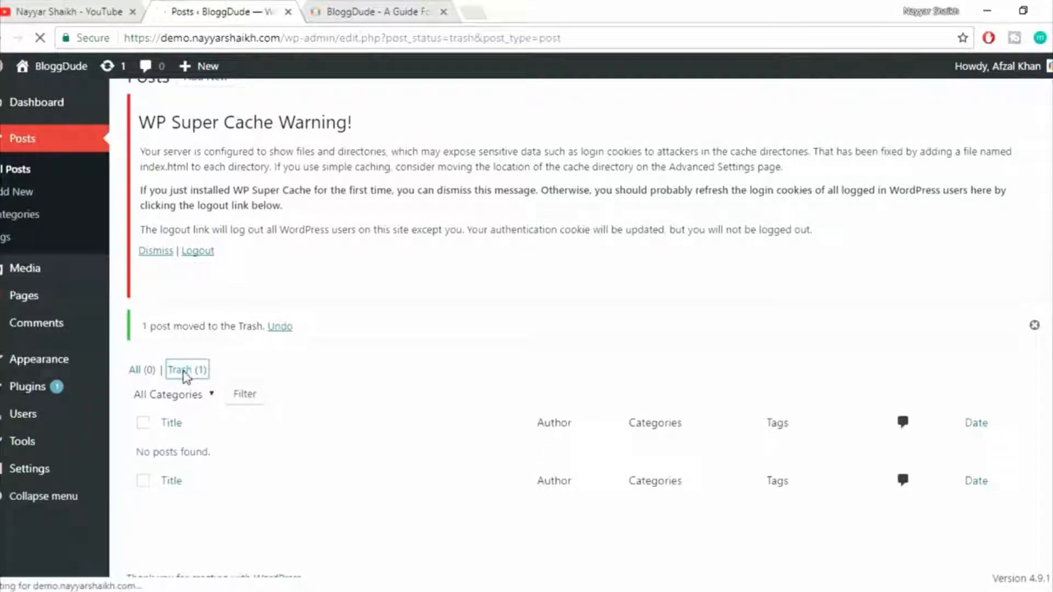
pyautogui.moveTo(223, 459)
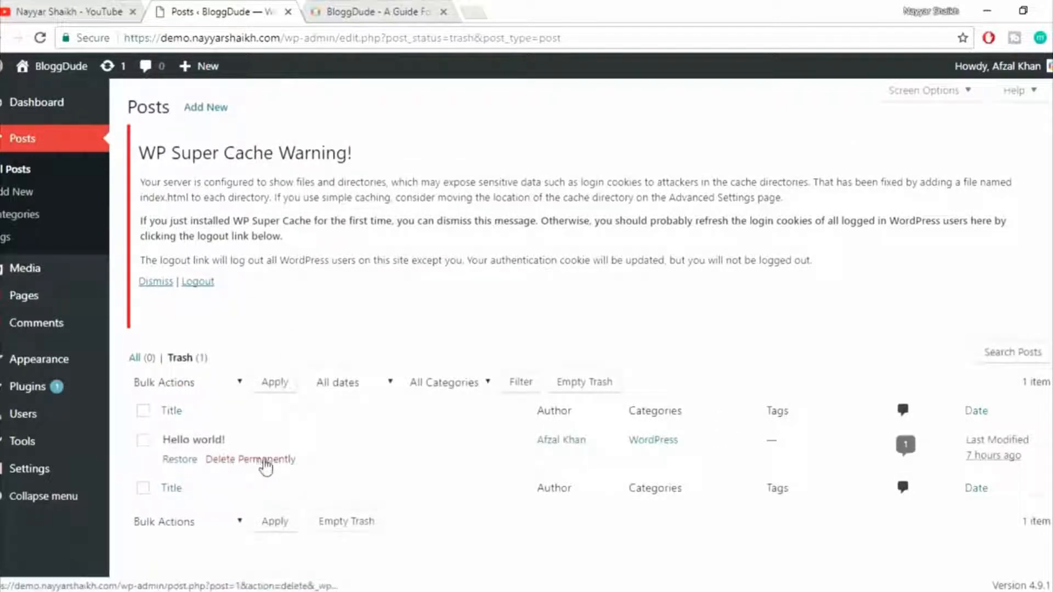
pyautogui.click(245, 461)
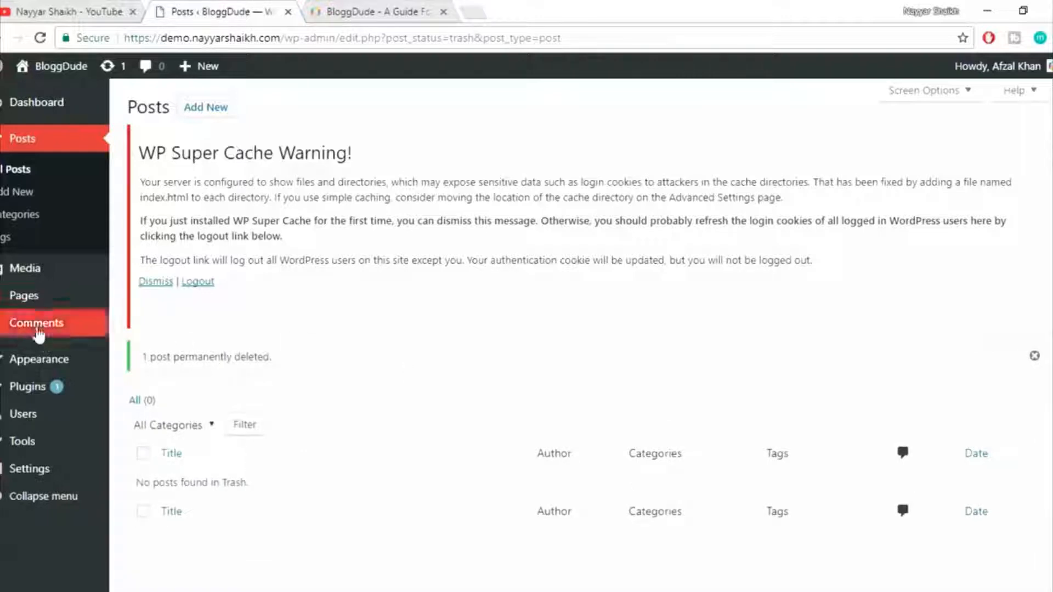
# Check the site's comments list, then switch to the blog window to view the Hello world! page and its sample comment.
pyautogui.click(33, 328)
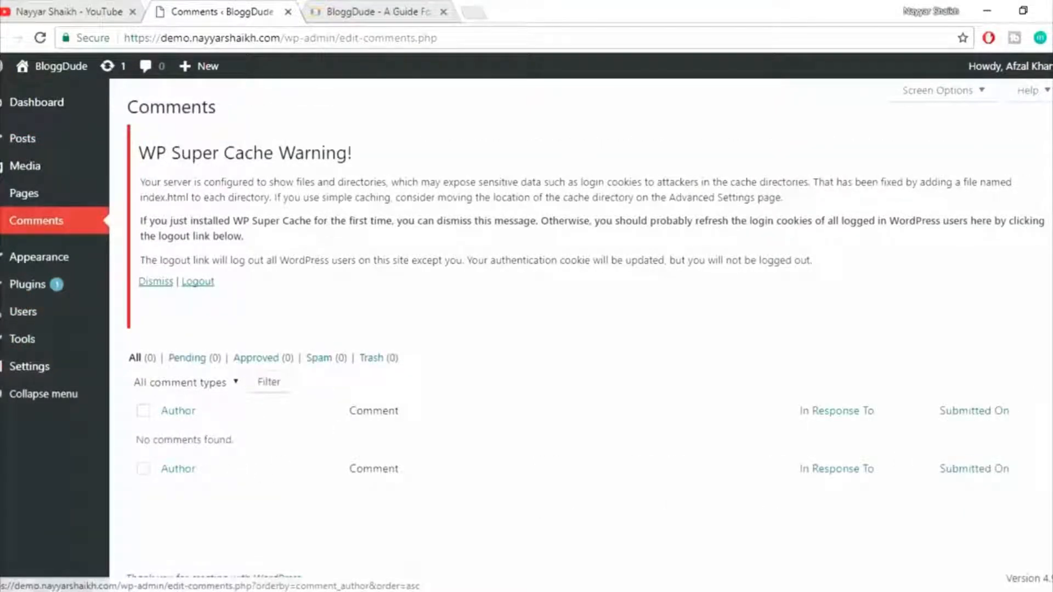
pyautogui.click(277, 565)
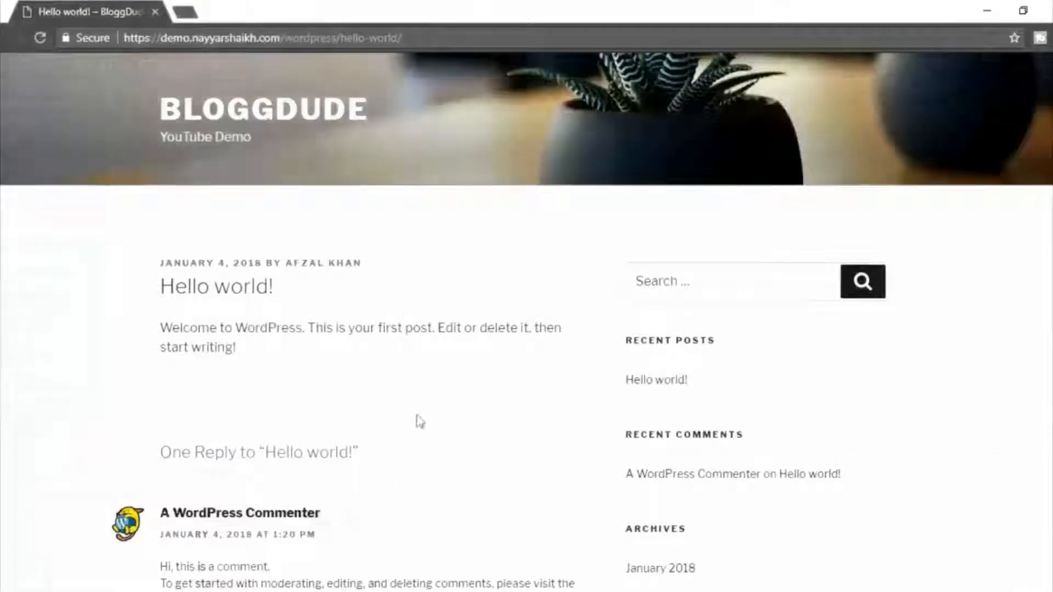
pyautogui.scroll(-3, 418, 423)
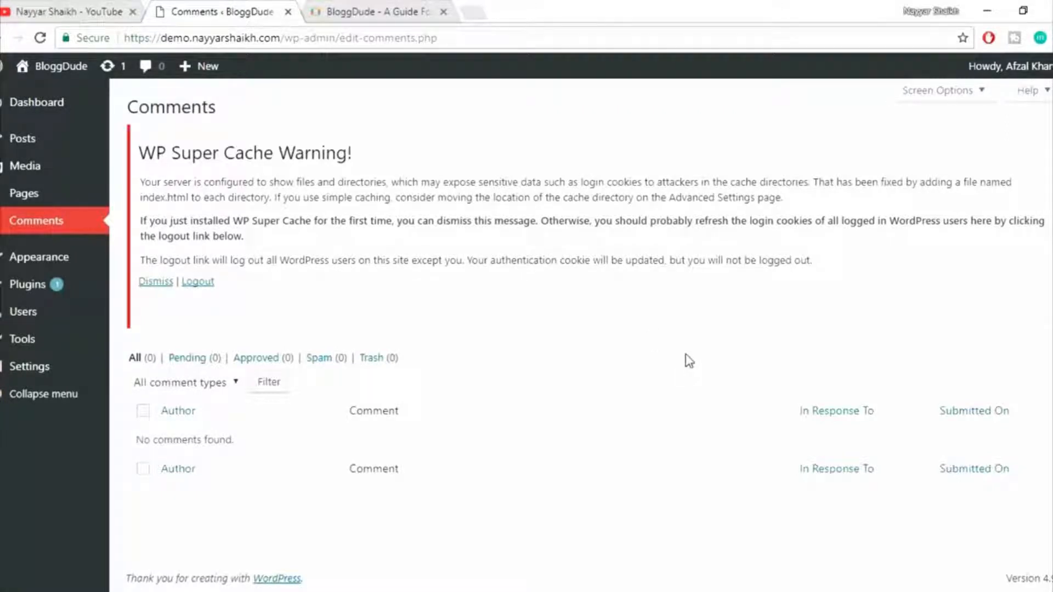
# Deactivate the WP Super Cache plugin in the list of installed plugins.
pyautogui.click(30, 288)
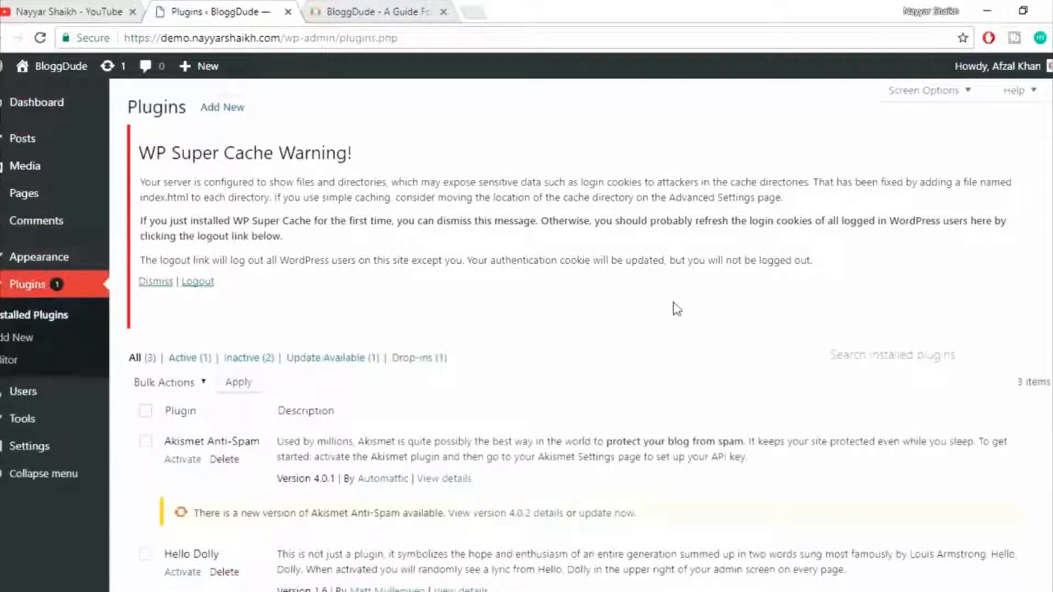
pyautogui.scroll(-3, 675, 309)
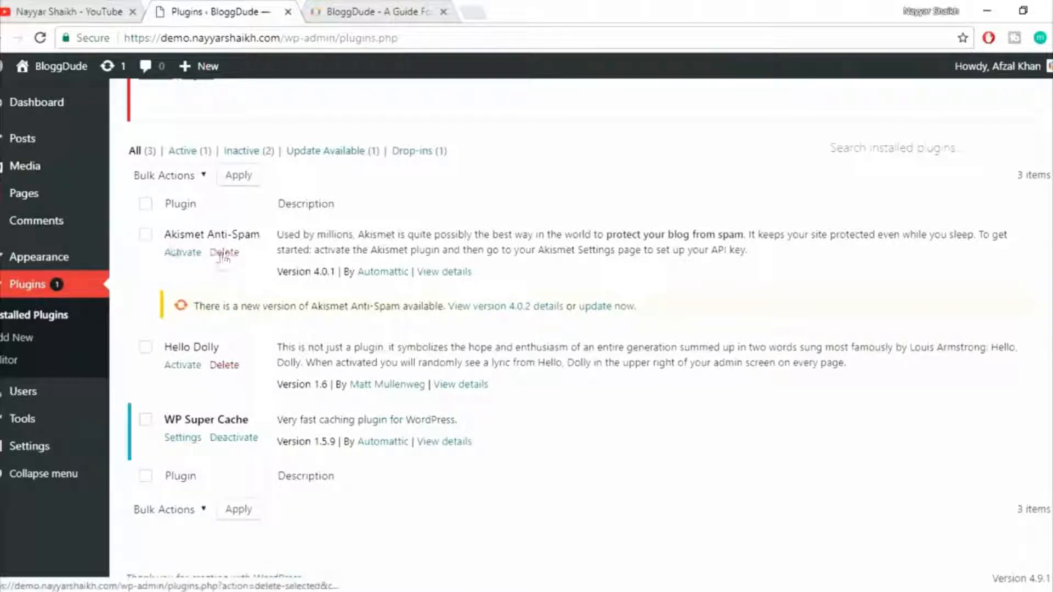
pyautogui.click(234, 439)
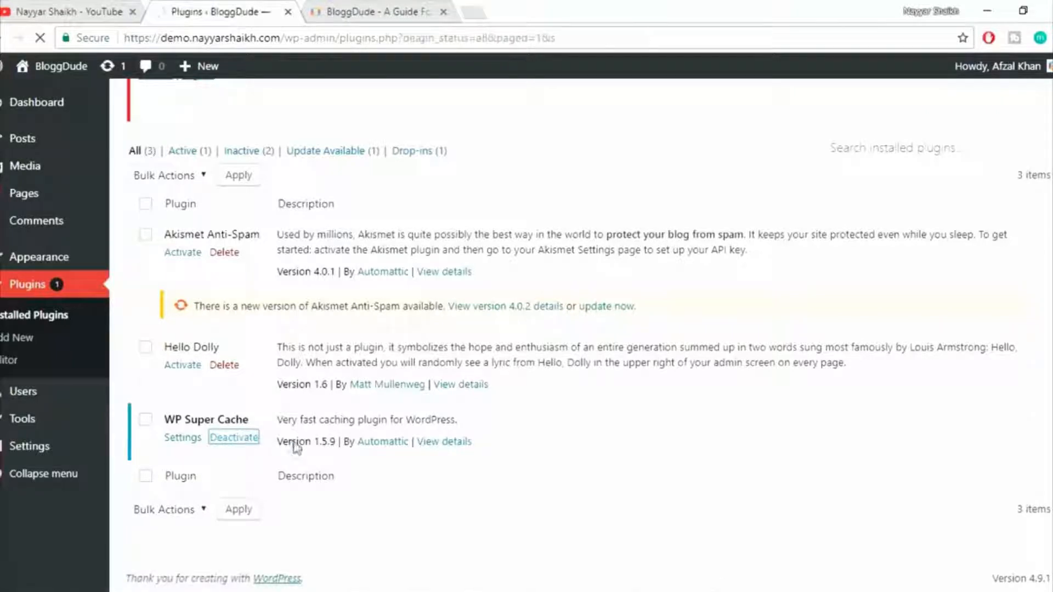
# Delete all installed plugins in bulk: Akismet Anti-Spam, Hello Dolly and WP Super Cache.
pyautogui.click(146, 238)
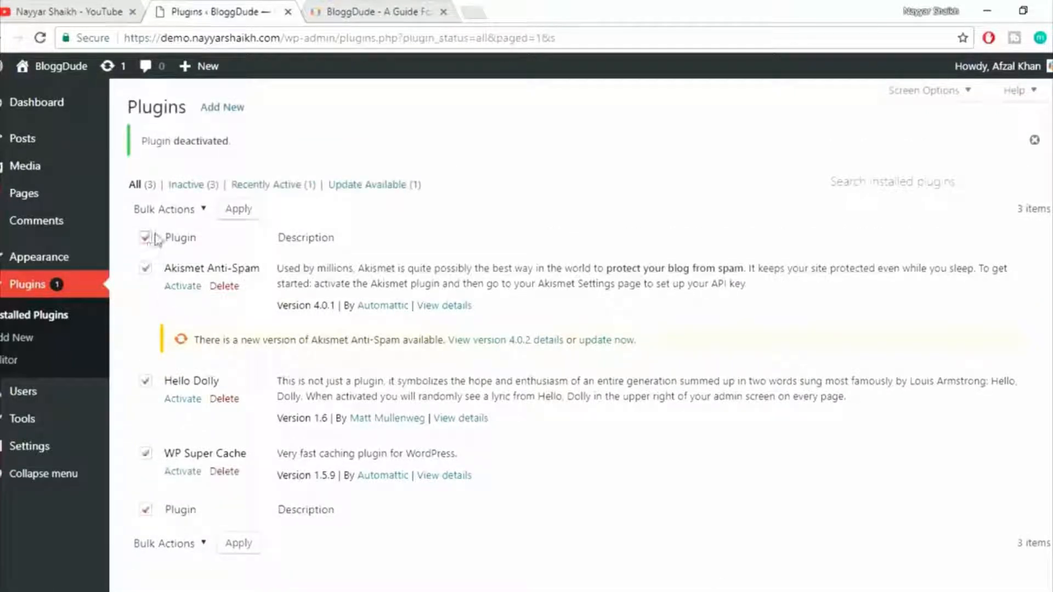
pyautogui.click(177, 210)
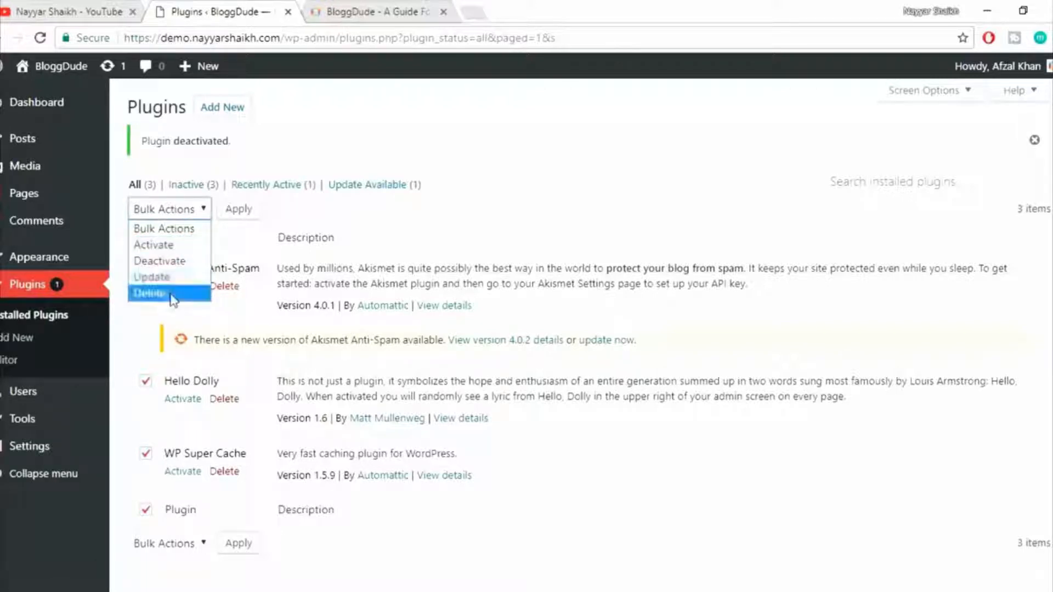
pyautogui.click(151, 292)
pyautogui.click(238, 211)
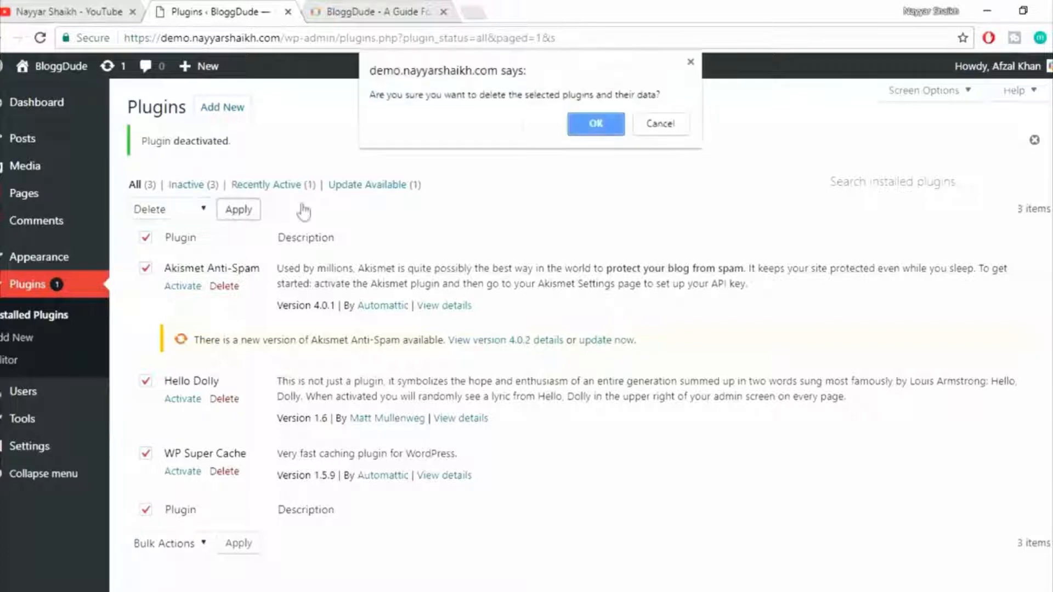
pyautogui.click(592, 138)
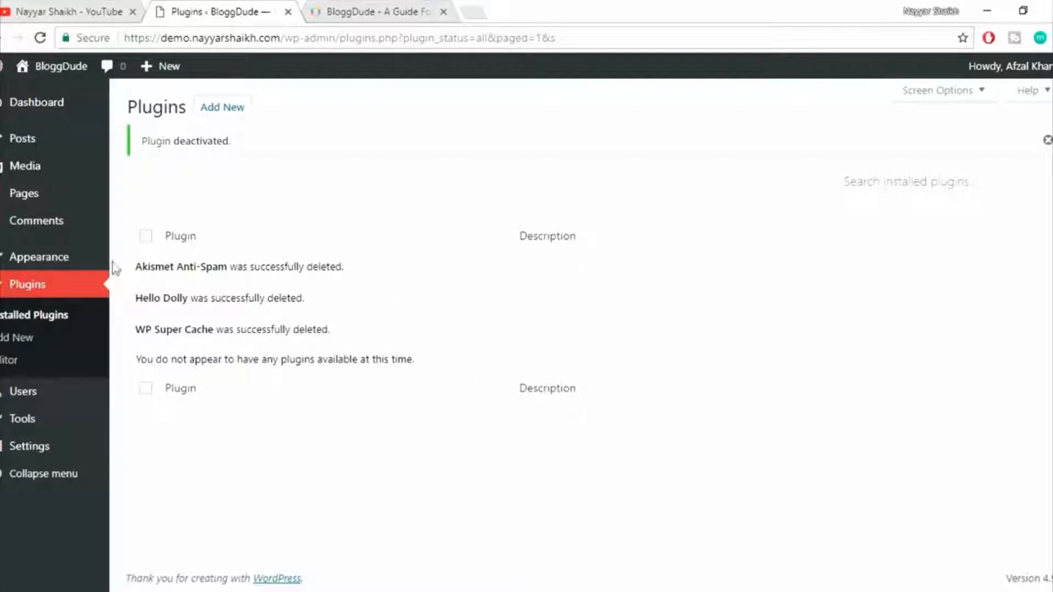
# Delete the unused Twenty Fifteen theme from the installed themes.
pyautogui.click(41, 268)
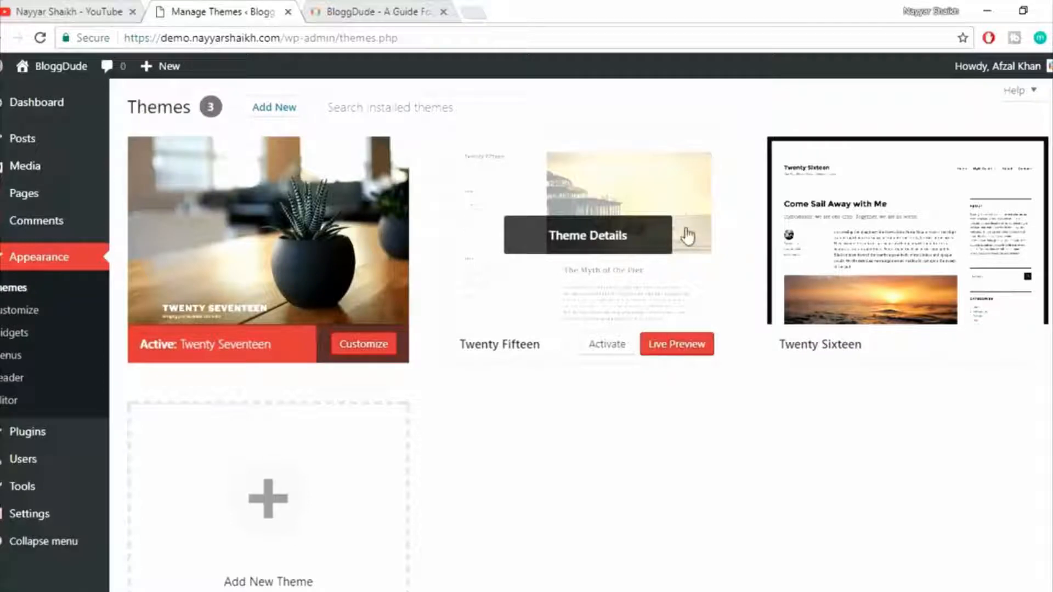
pyautogui.click(573, 237)
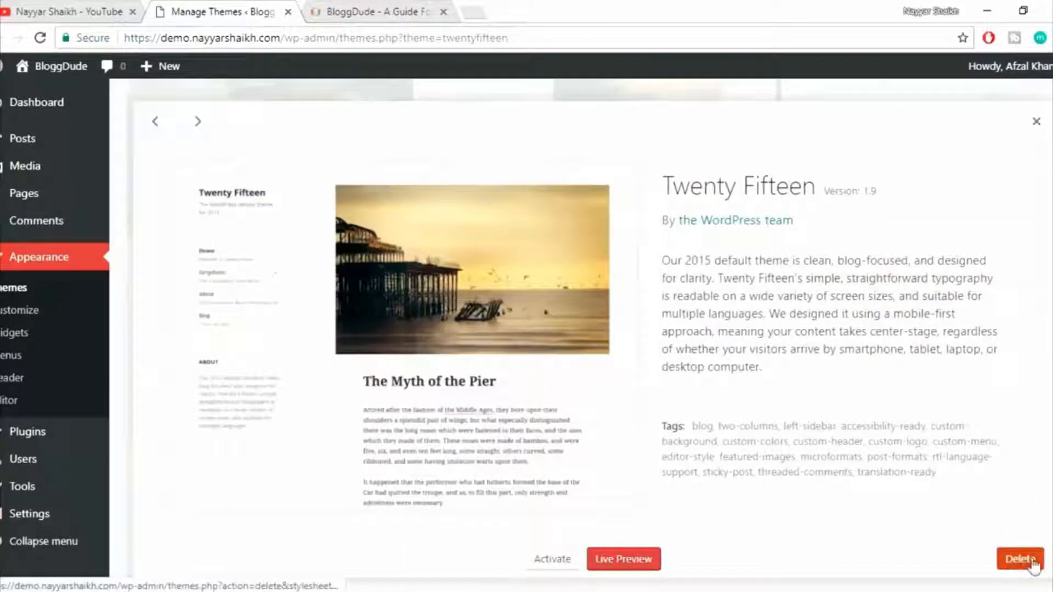
pyautogui.click(1012, 561)
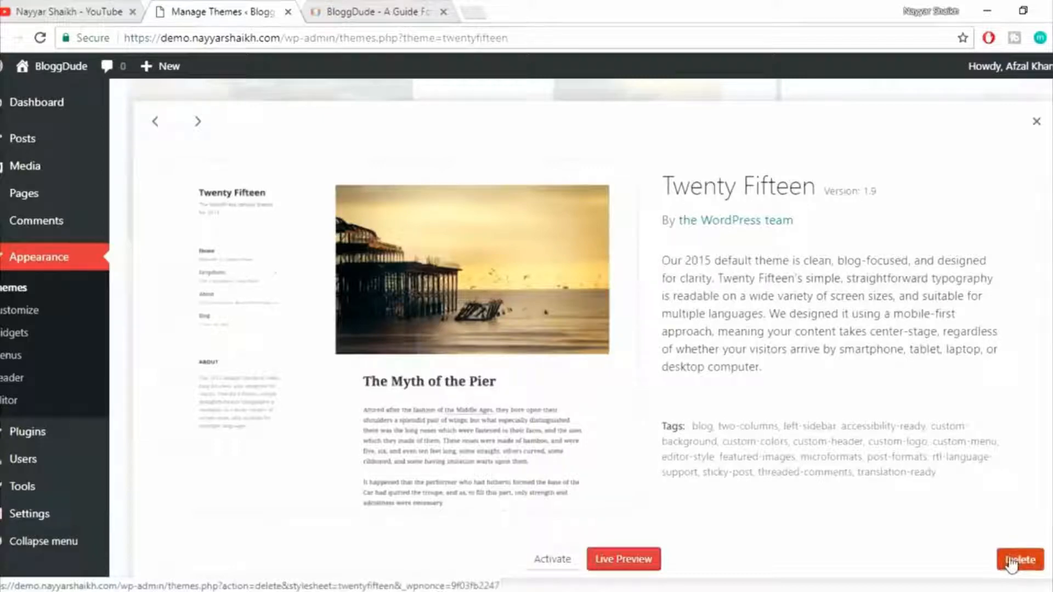
pyautogui.click(602, 149)
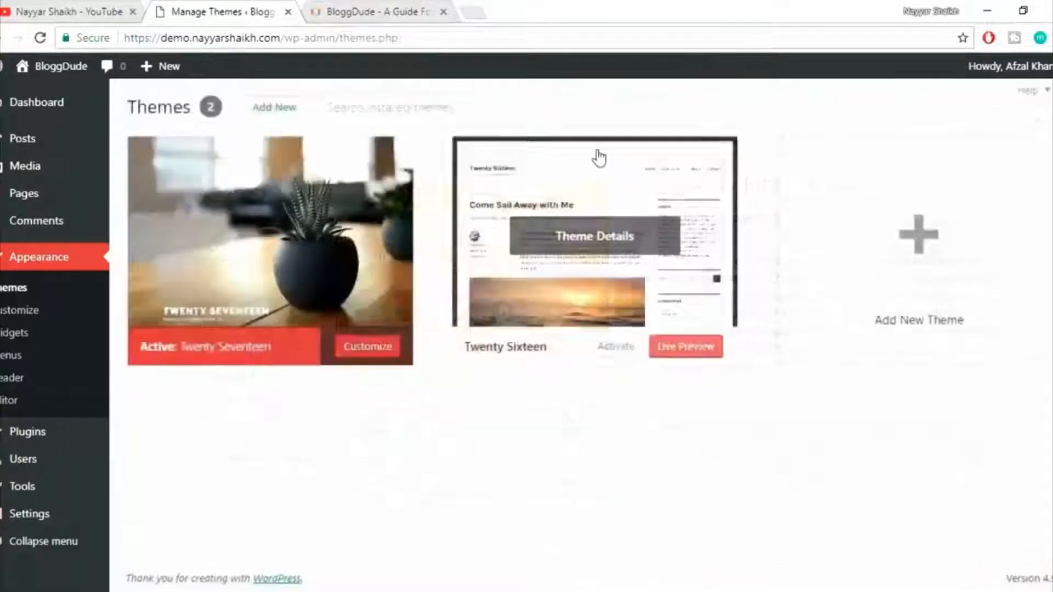
# Delete the unused Twenty Sixteen theme, keeping only the active Twenty Seventeen theme.
pyautogui.click(600, 236)
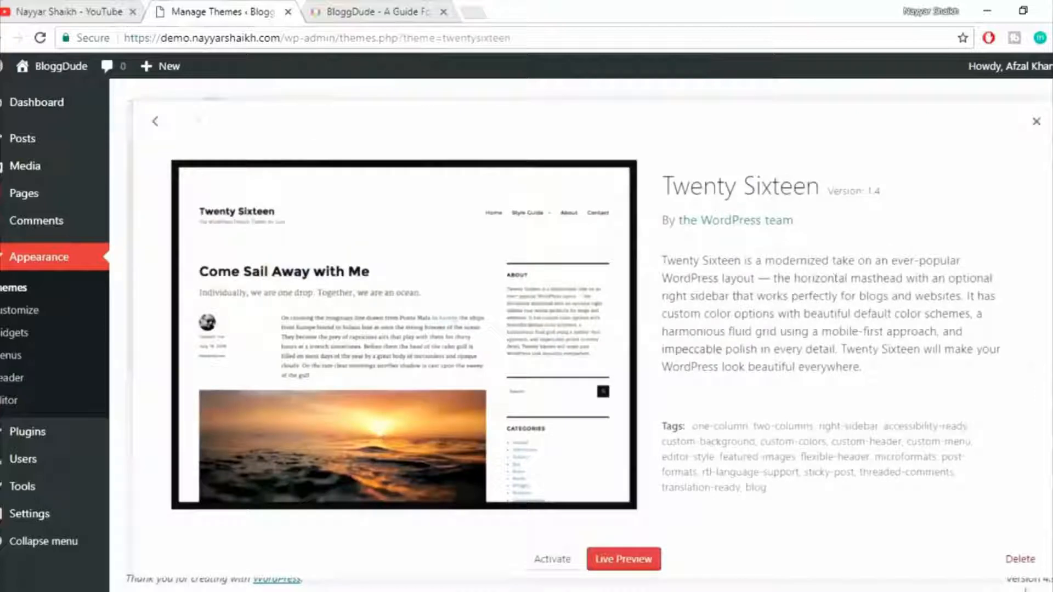
pyautogui.click(1019, 559)
pyautogui.click(597, 144)
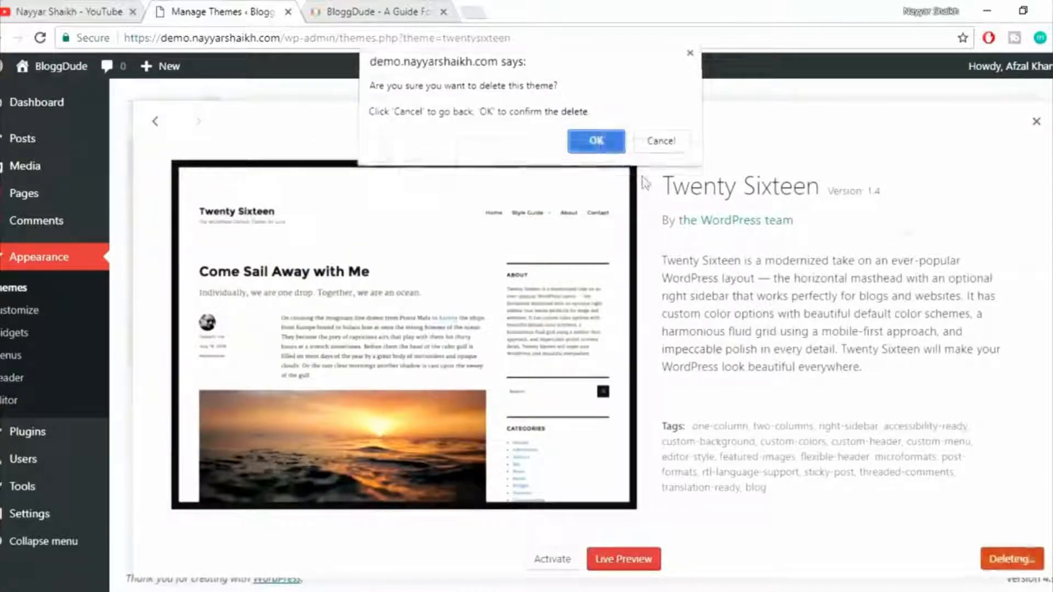
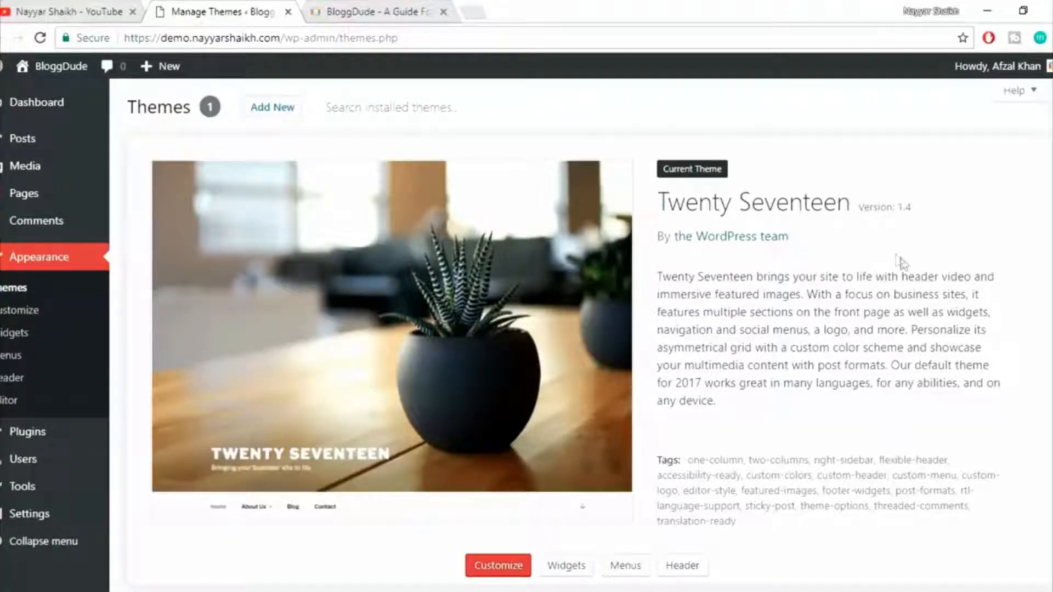
# Open the site's Discussion settings.
pyautogui.scroll(-1, 902, 263)
pyautogui.moveTo(29, 516)
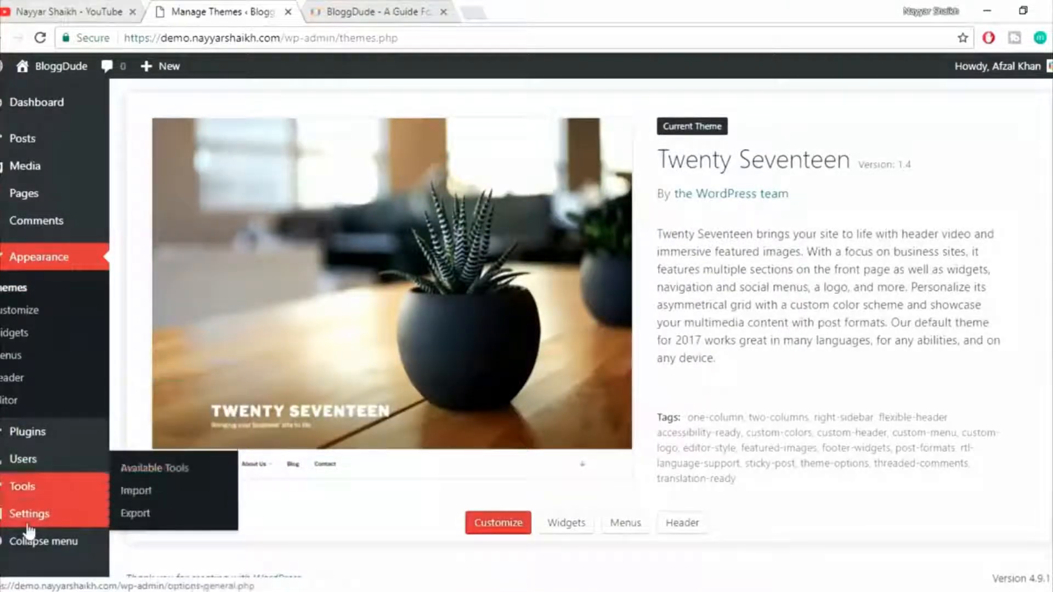
pyautogui.click(166, 467)
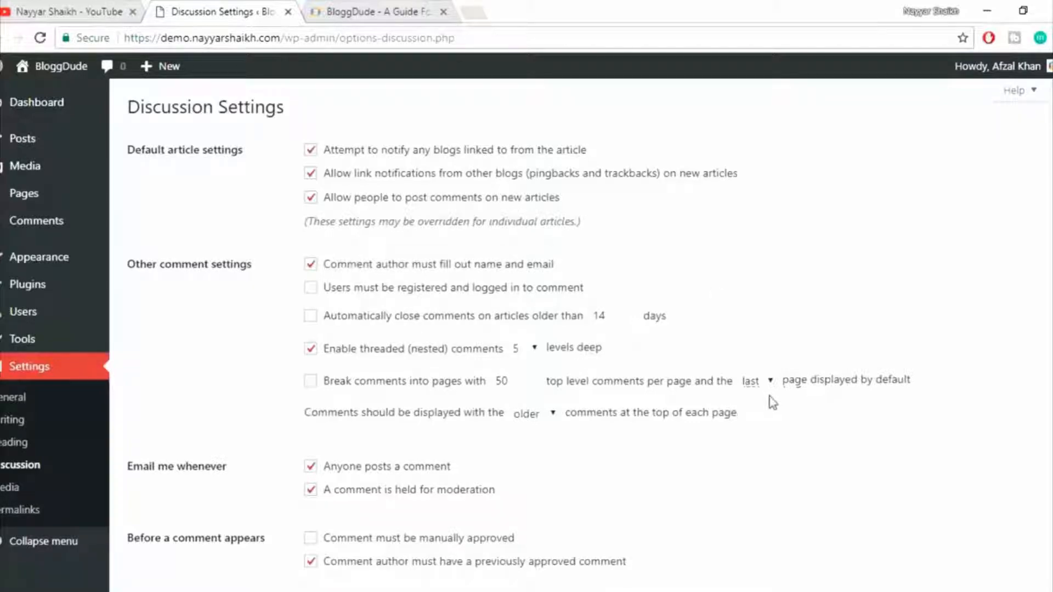
# Turn off the e-mail notifications for when anyone posts a comment and when a comment is held for moderation.
pyautogui.scroll(-2, 770, 401)
pyautogui.scroll(-2, 773, 403)
pyautogui.scroll(5, 773, 403)
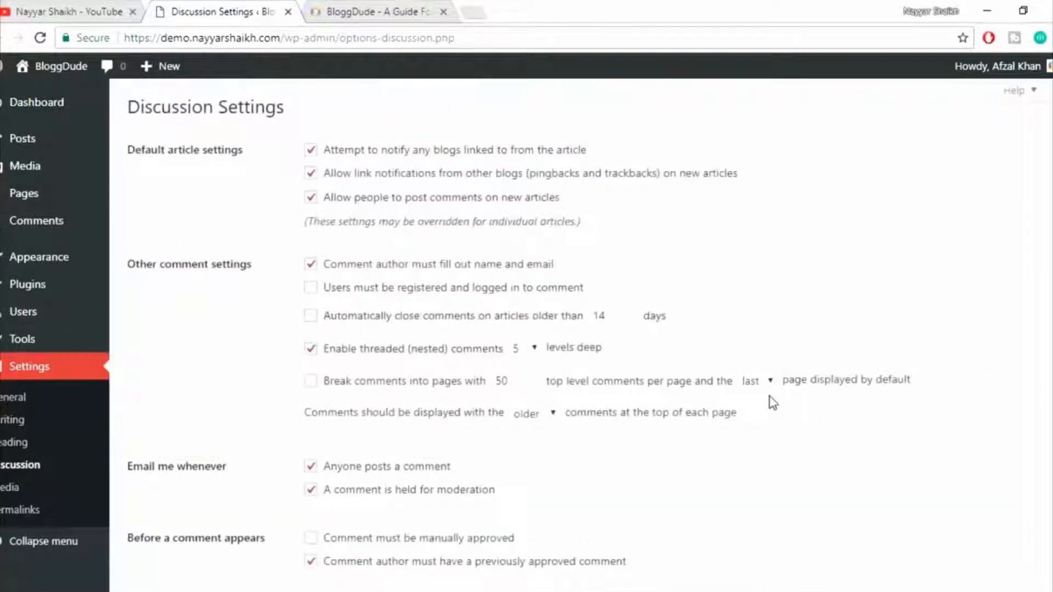
pyautogui.scroll(-2, 773, 403)
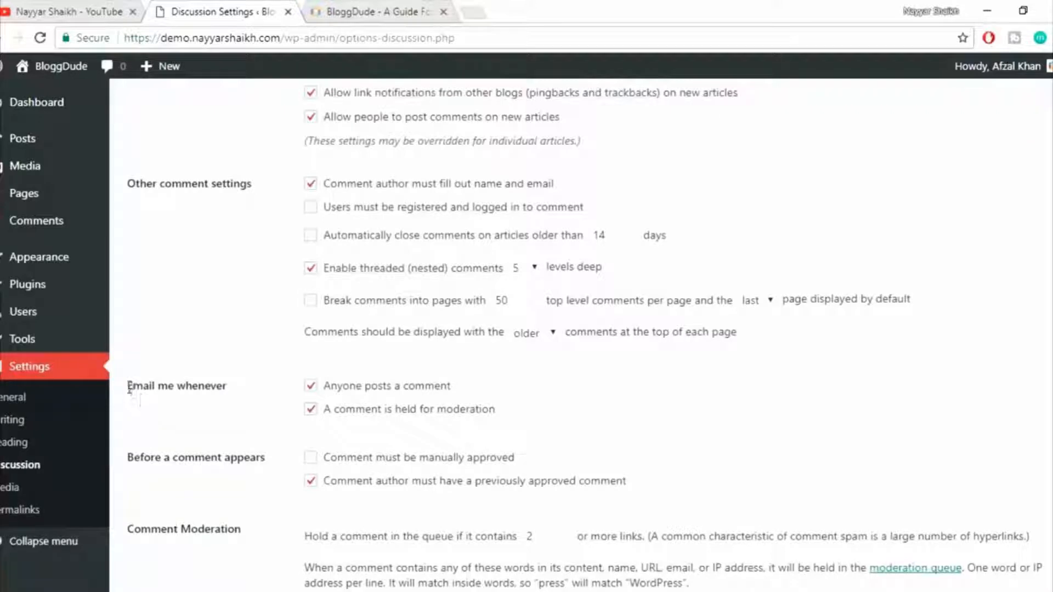
pyautogui.moveTo(128, 386); pyautogui.dragTo(262, 392)
pyautogui.click(268, 396)
pyautogui.moveTo(130, 385); pyautogui.dragTo(230, 393)
pyautogui.click(245, 395)
pyautogui.click(311, 387)
pyautogui.scroll(-2, 693, 402)
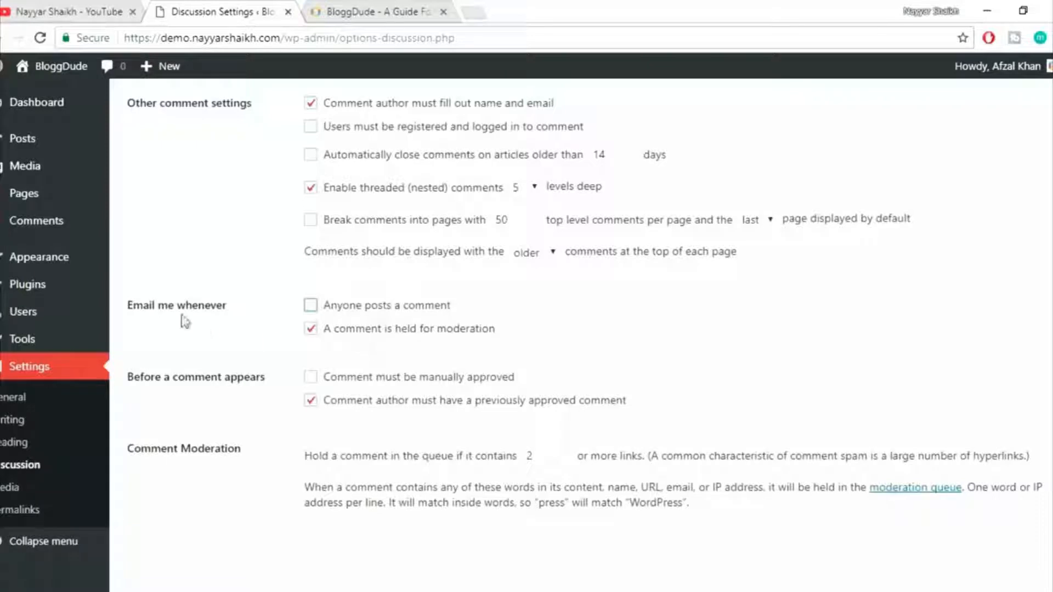
pyautogui.click(312, 329)
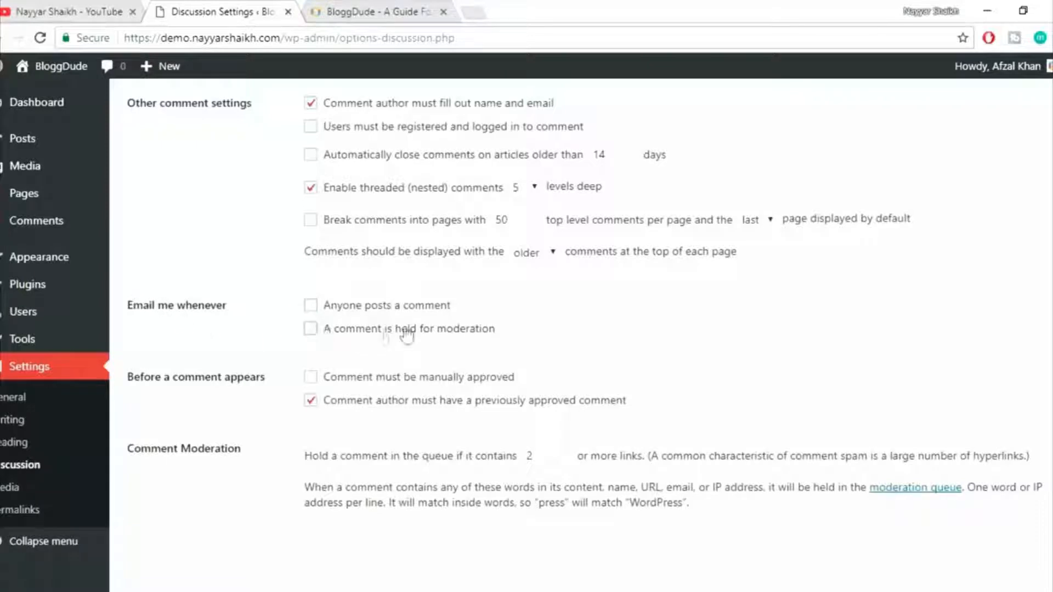
# Require every comment to be manually approved before it appears.
pyautogui.scroll(-2, 717, 346)
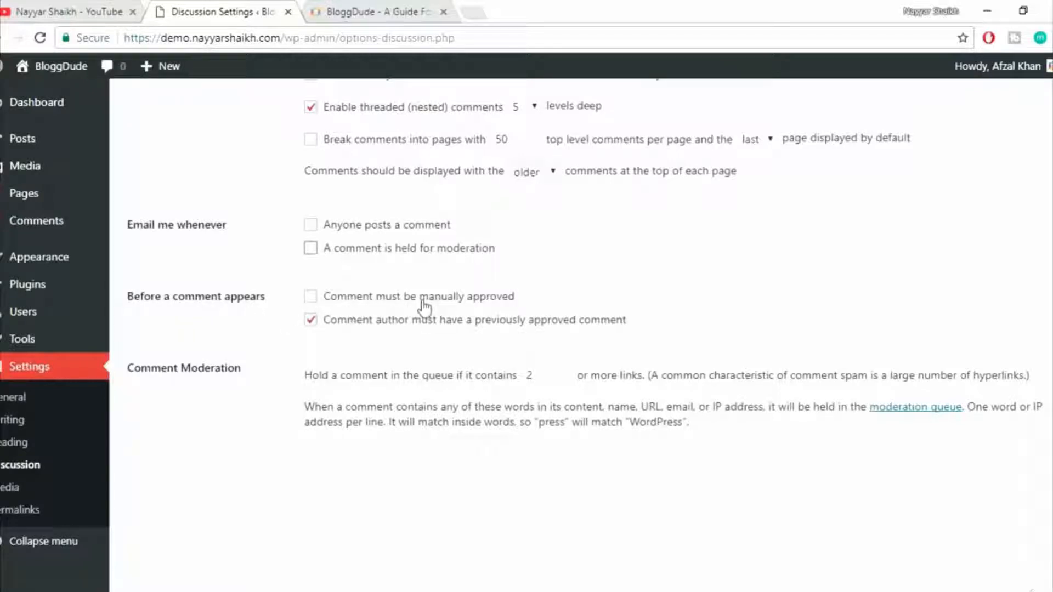
pyautogui.click(452, 300)
pyautogui.rightClick(82, 224)
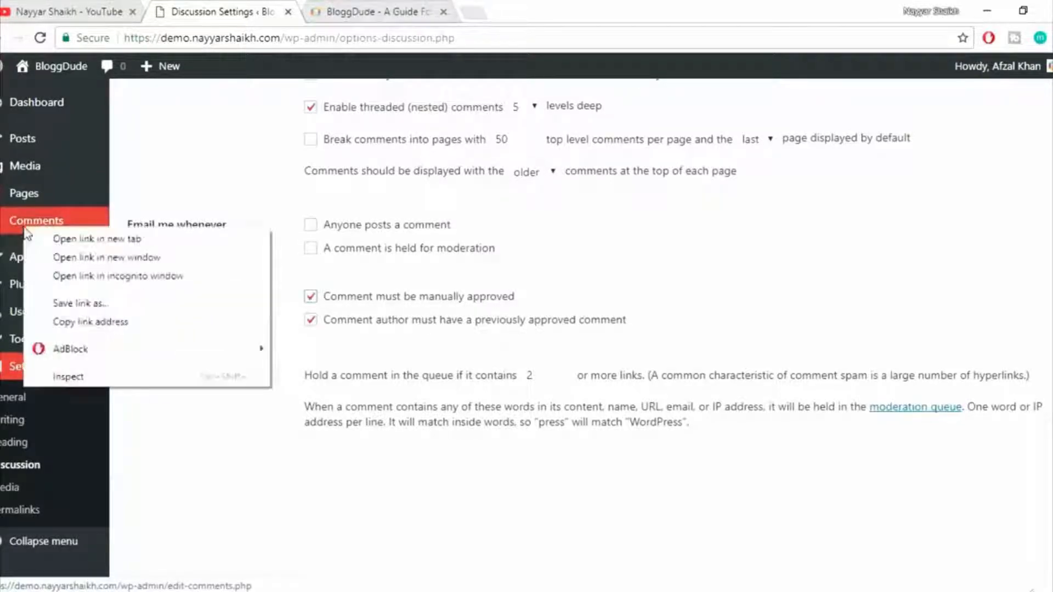
pyautogui.press('Escape')
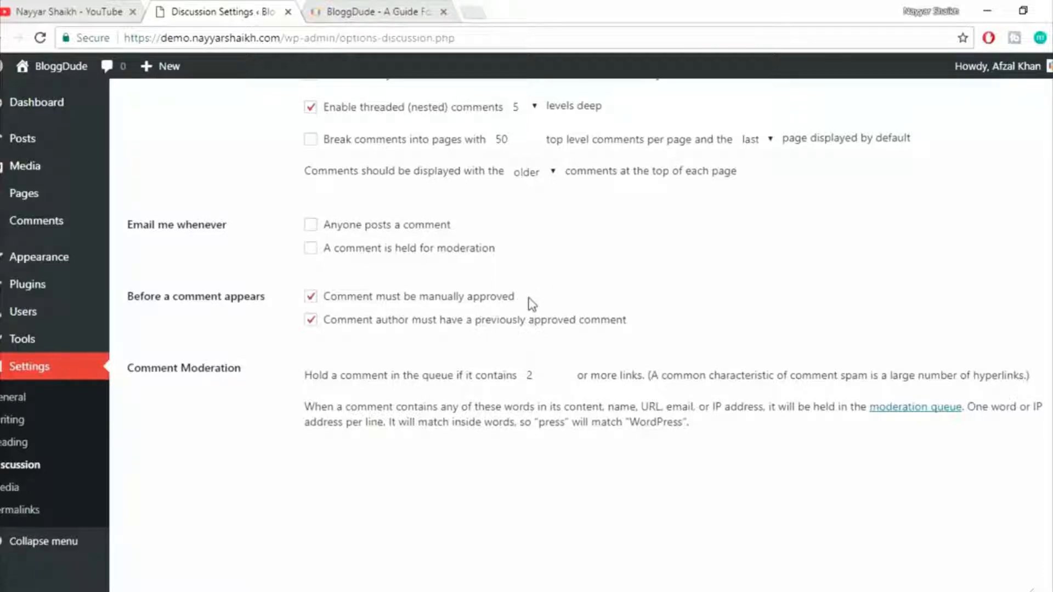
pyautogui.click(380, 300)
pyautogui.click(390, 301)
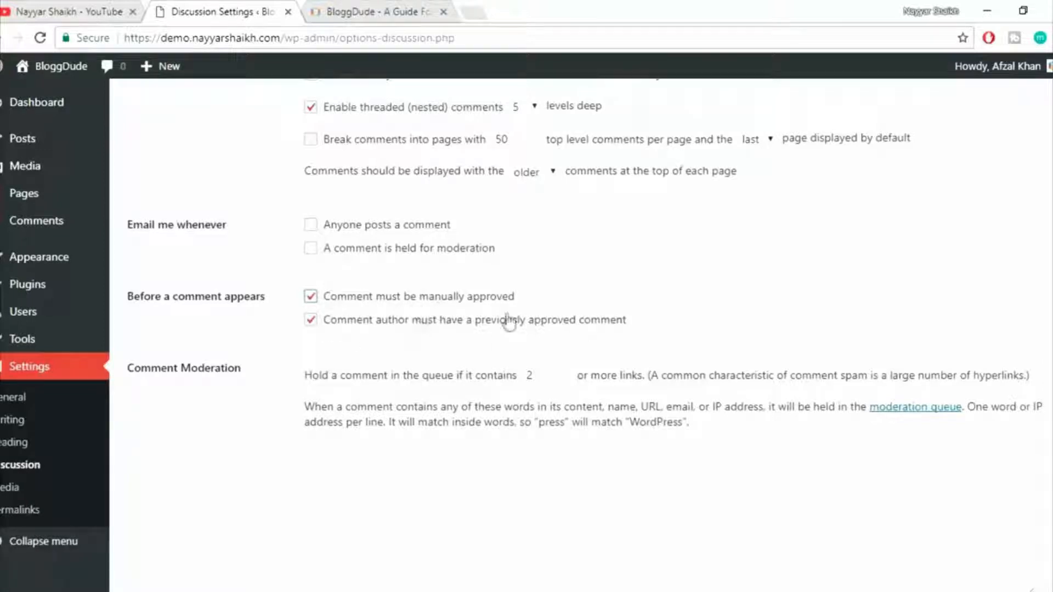
pyautogui.moveTo(513, 299); pyautogui.dragTo(327, 302)
pyautogui.click(647, 299)
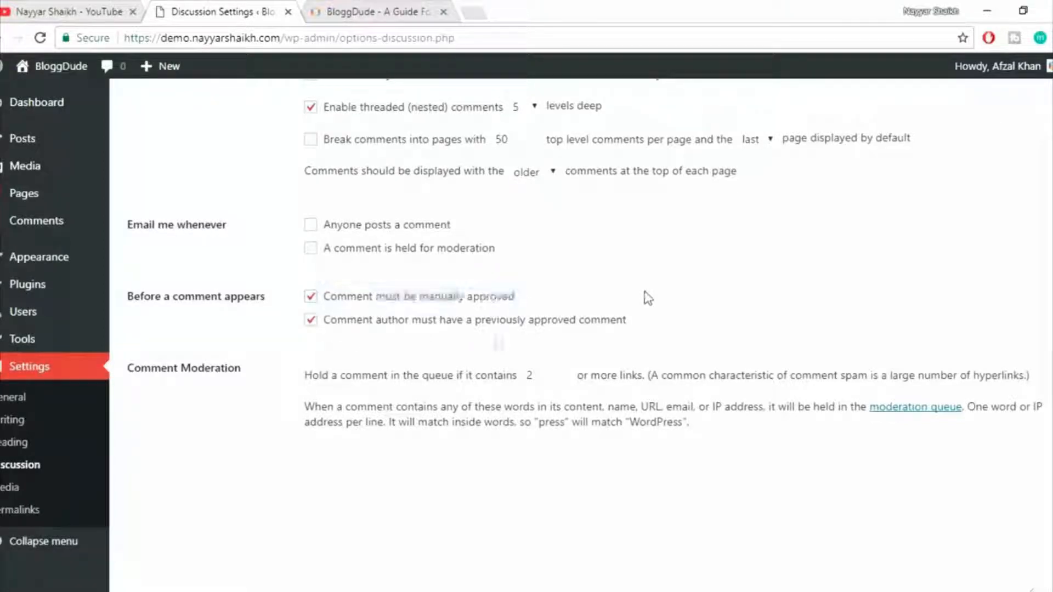
pyautogui.moveTo(518, 299); pyautogui.dragTo(329, 304)
pyautogui.click(588, 316)
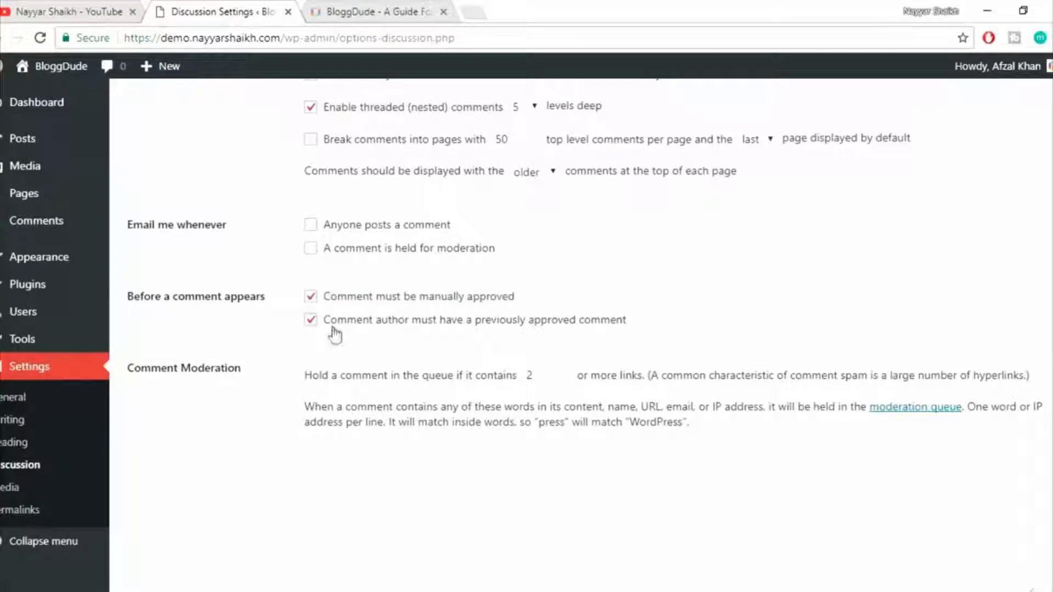
pyautogui.moveTo(329, 330); pyautogui.dragTo(428, 329)
pyautogui.click(430, 333)
# Save the changed Discussion settings.
pyautogui.scroll(-3, 263, 299)
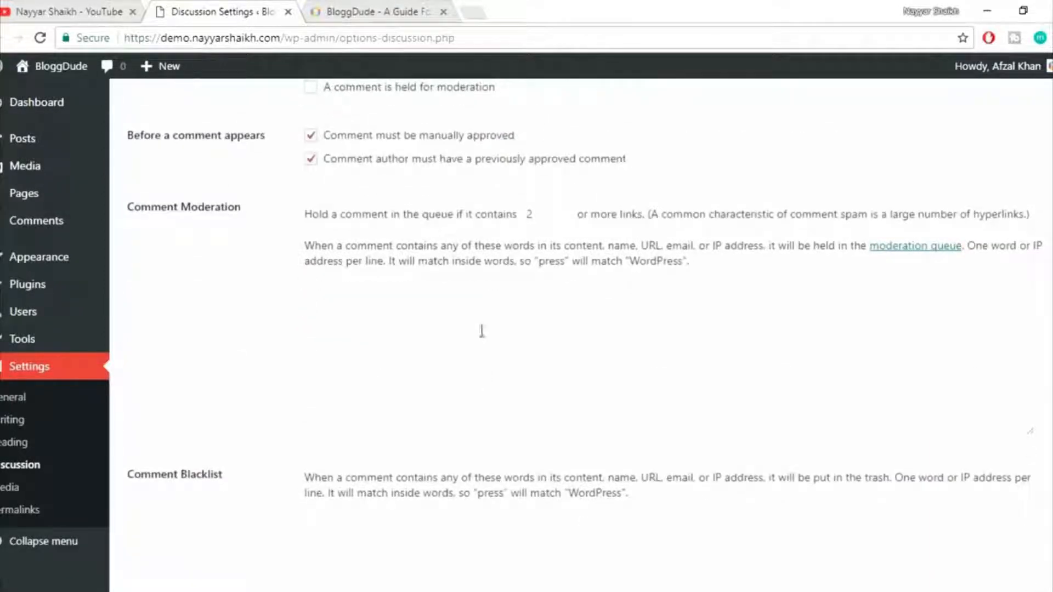
pyautogui.scroll(-3, 547, 357)
pyautogui.scroll(-10, 547, 357)
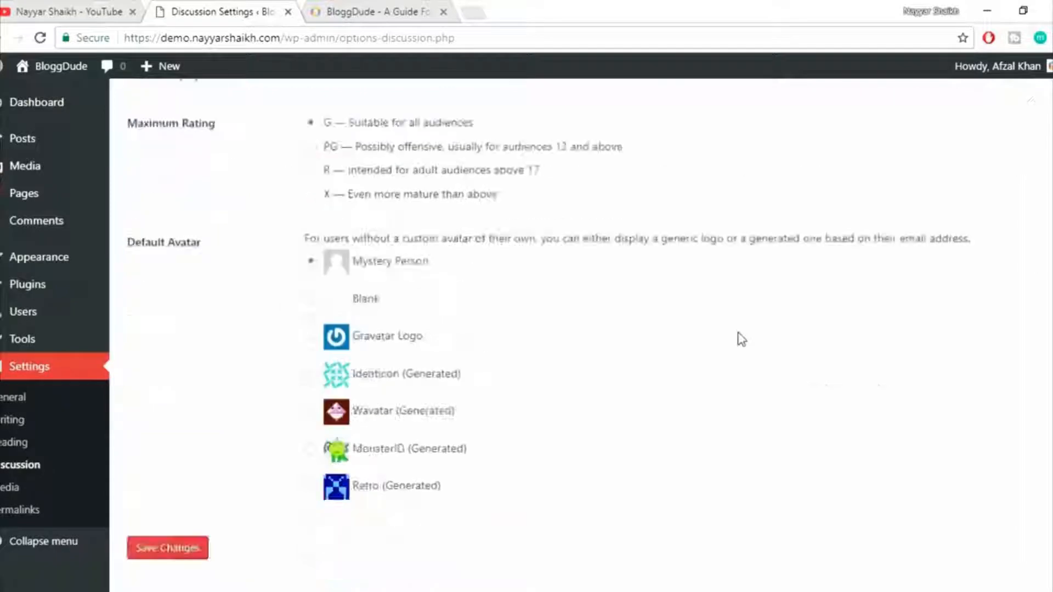
pyautogui.scroll(4, 741, 339)
pyautogui.scroll(-5, 738, 339)
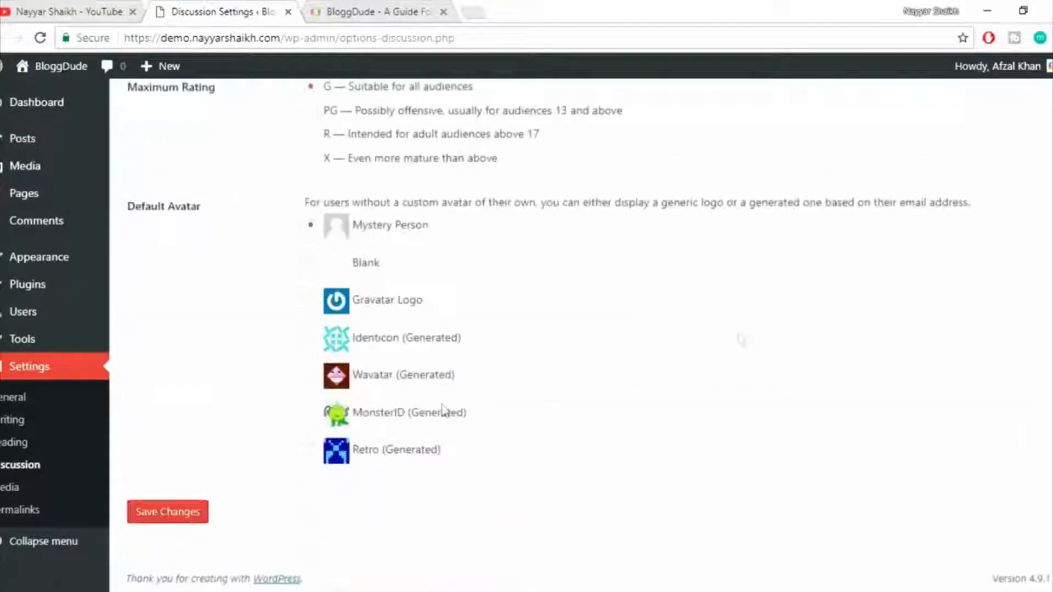
pyautogui.click(201, 513)
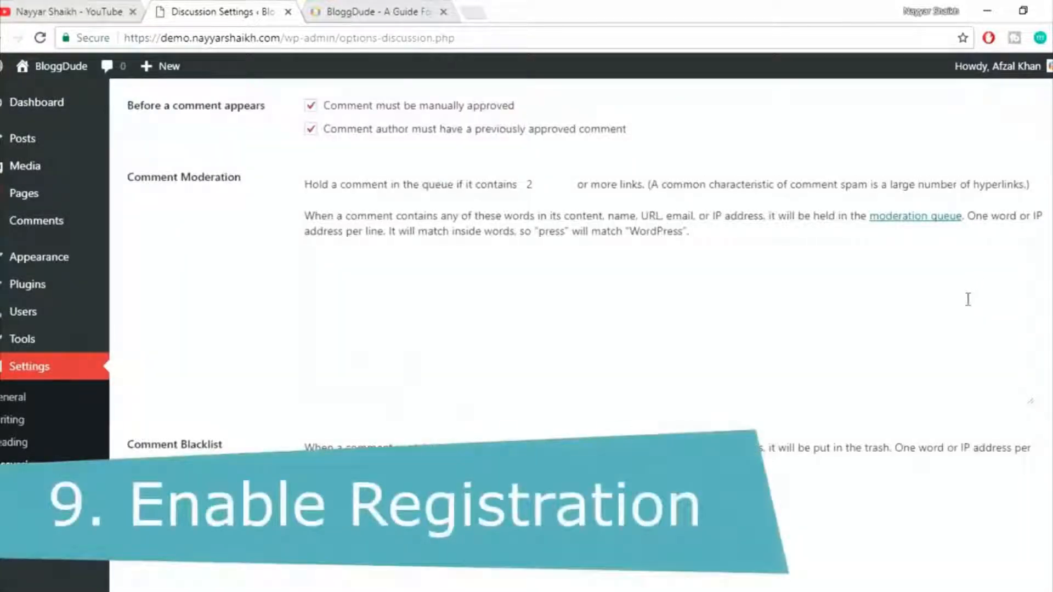
# Allow anyone to register as a member of the site in the General settings.
pyautogui.scroll(8, 968, 299)
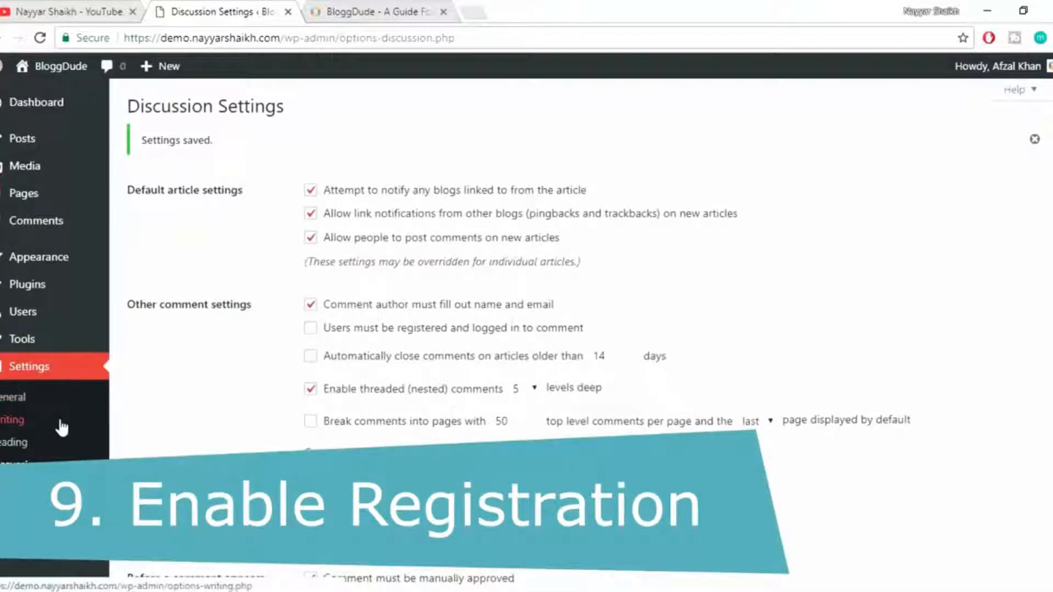
pyautogui.scroll(-2, 54, 422)
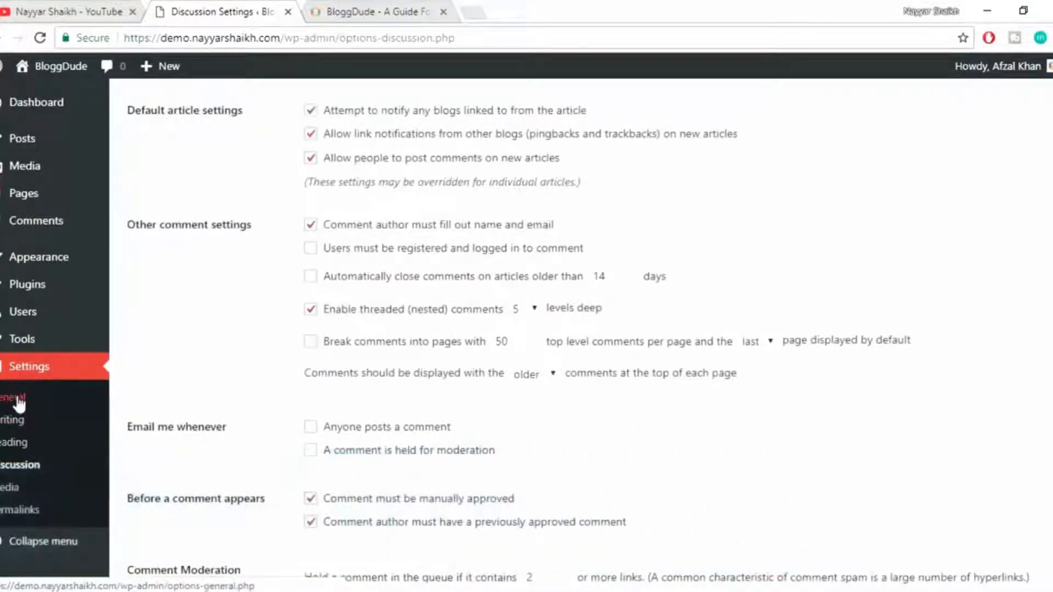
pyautogui.click(17, 405)
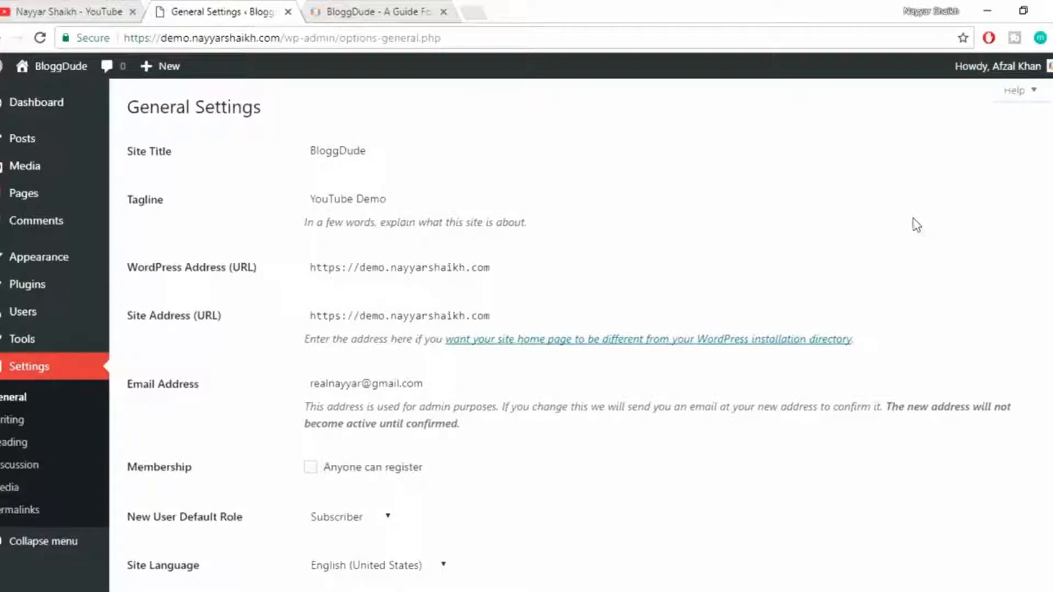
pyautogui.scroll(-3, 956, 261)
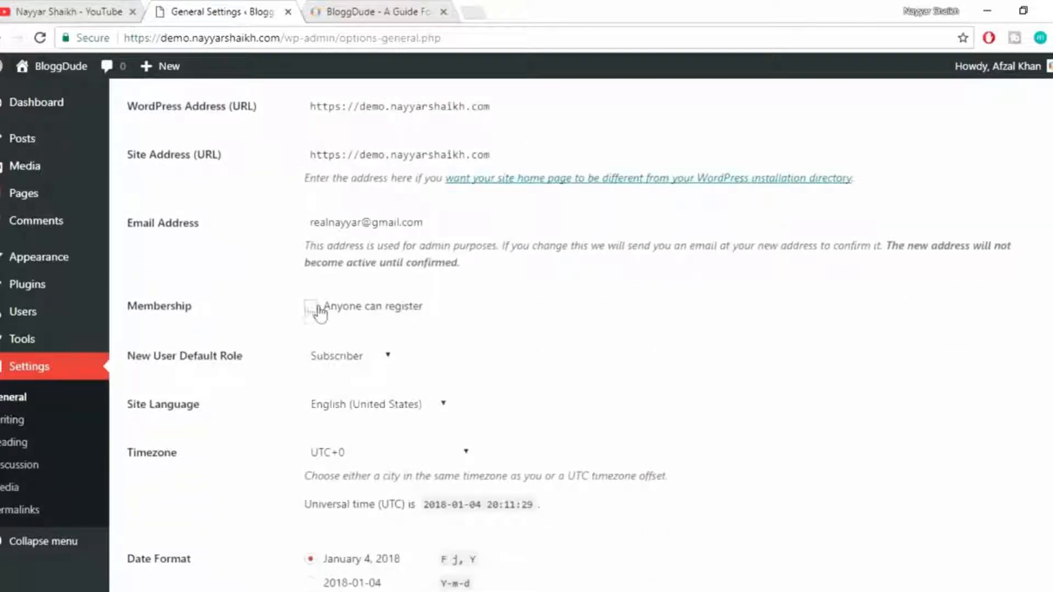
pyautogui.click(359, 311)
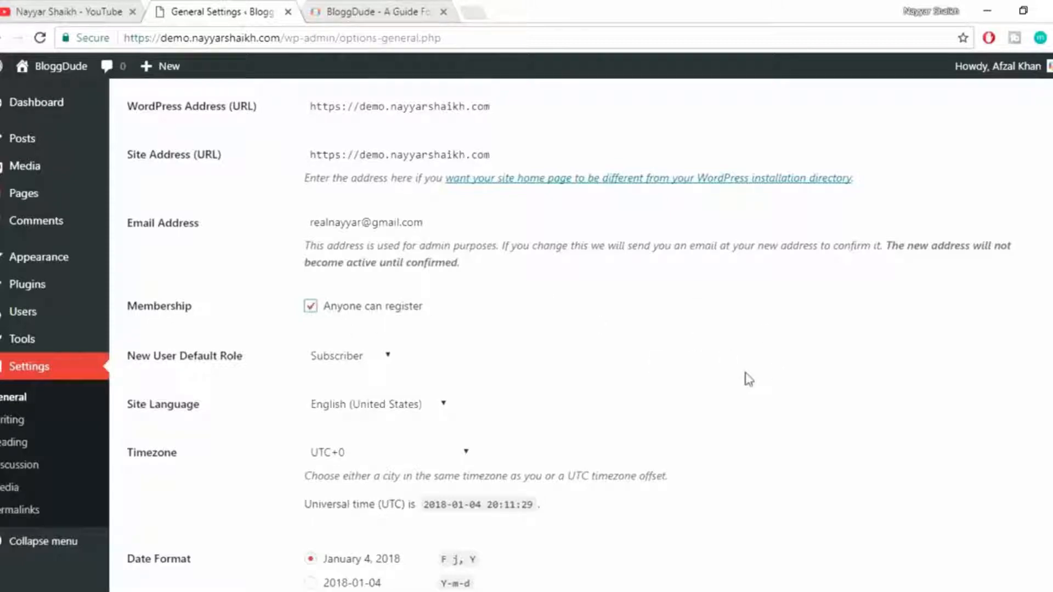
# Save the General settings with the membership change.
pyautogui.scroll(-4, 749, 379)
pyautogui.scroll(5, 749, 378)
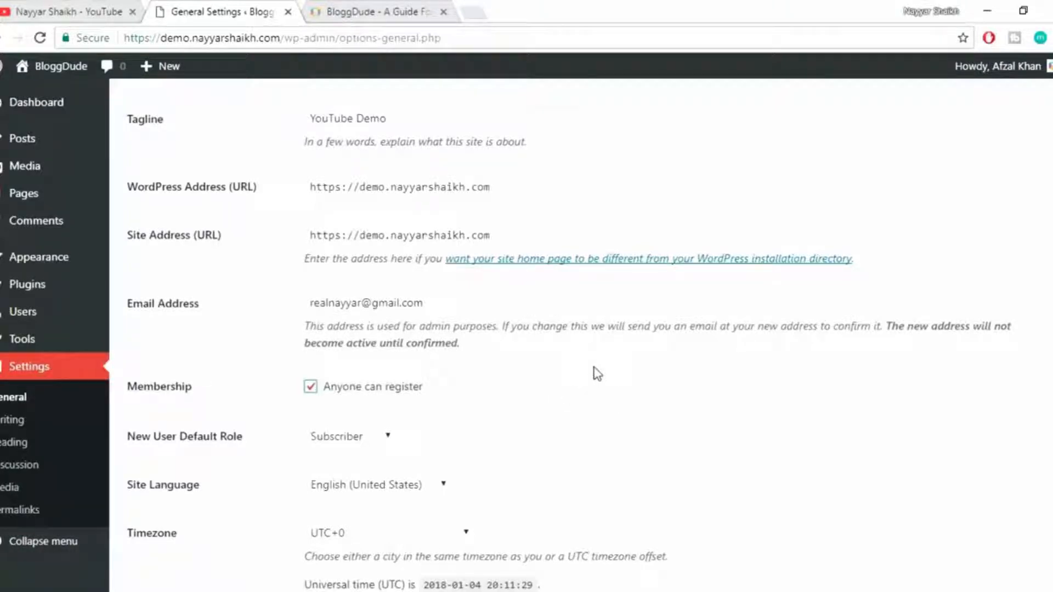
pyautogui.scroll(-1, 598, 373)
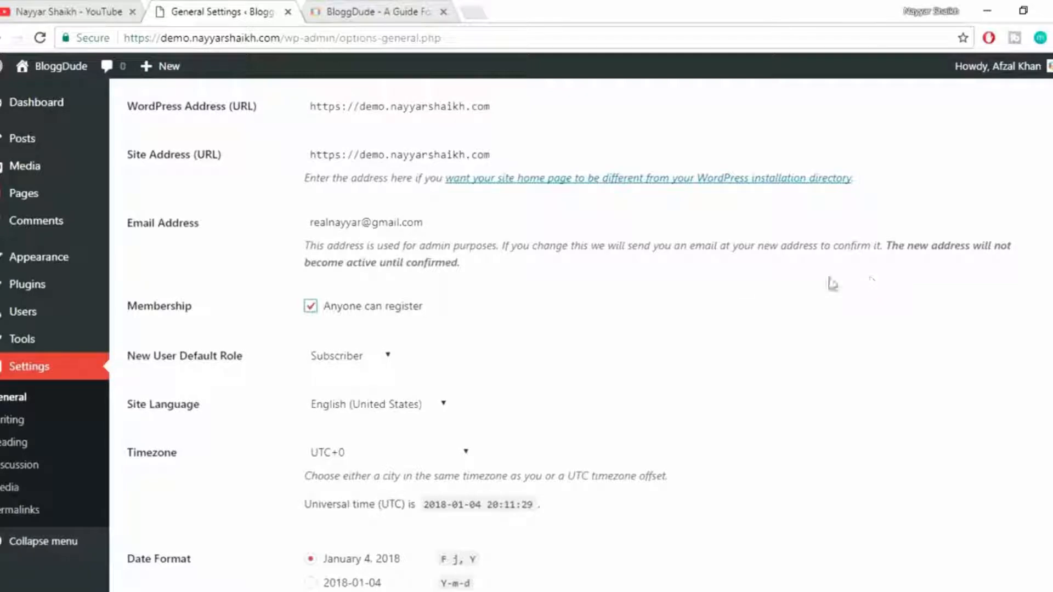
pyautogui.scroll(-2, 689, 321)
pyautogui.scroll(-3, 692, 322)
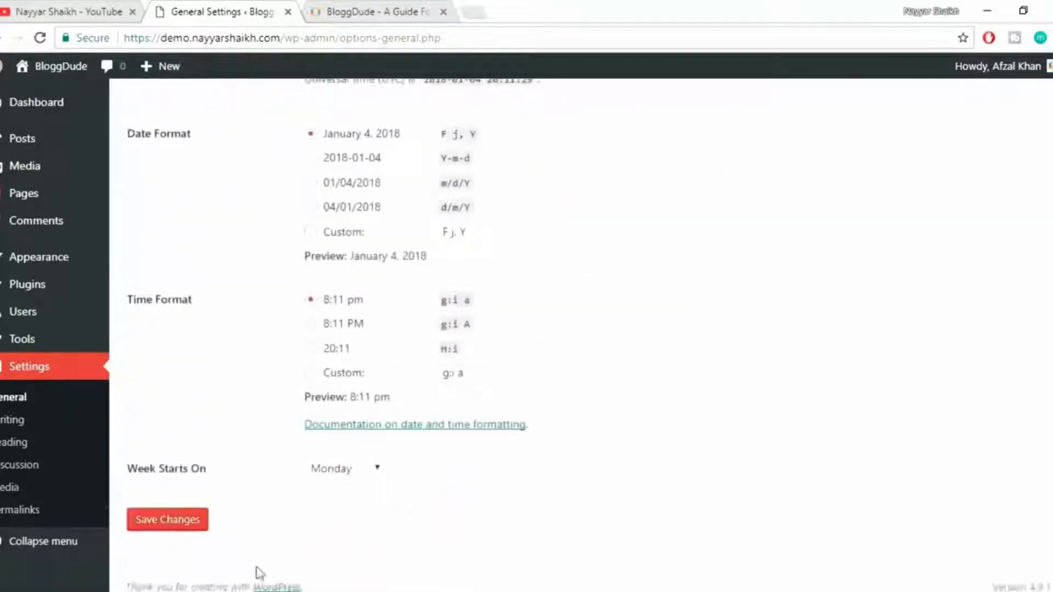
pyautogui.click(163, 509)
pyautogui.hotkey('alt', 'Tab')
pyautogui.click(919, 244)
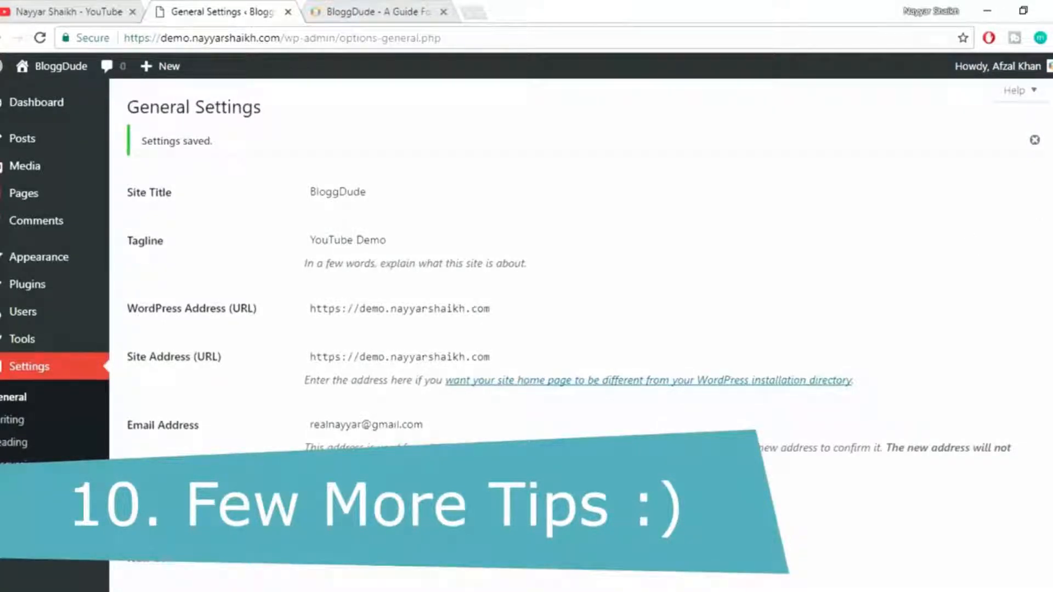
pyautogui.scroll(-10, 893, 253)
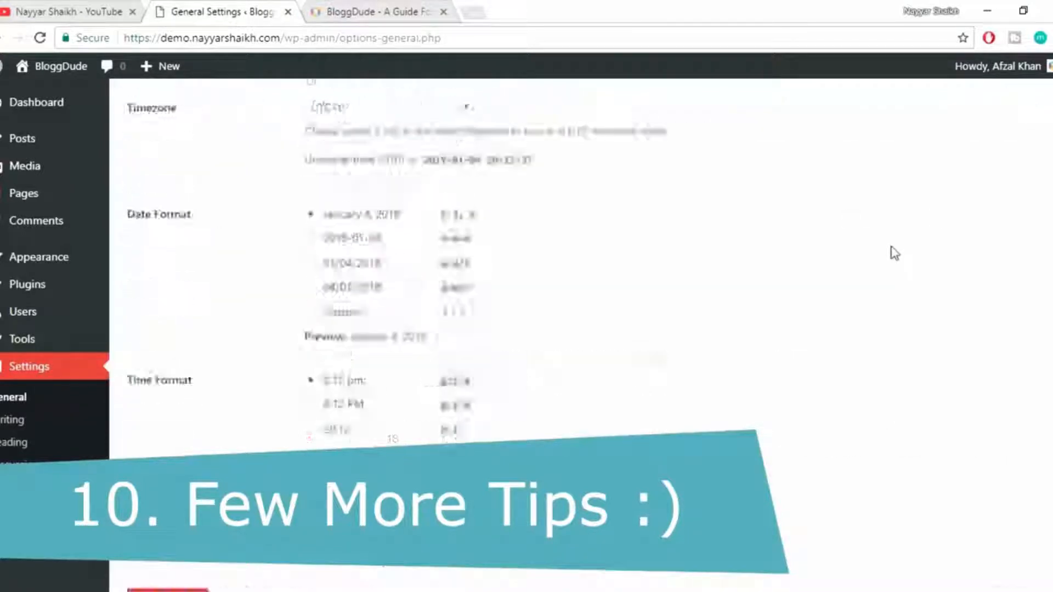
pyautogui.scroll(2, 893, 252)
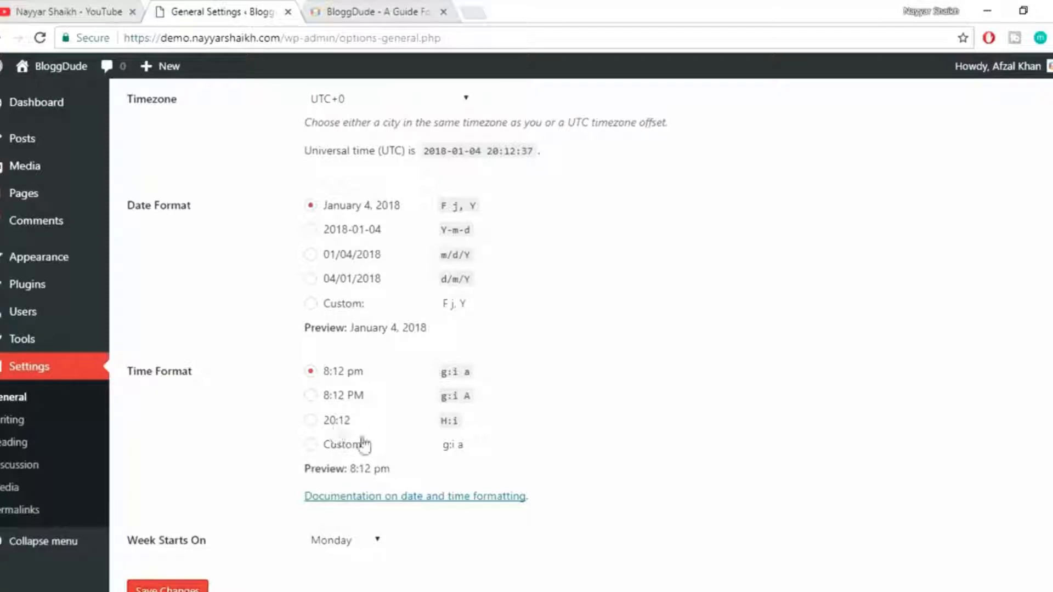
pyautogui.scroll(-2, 374, 494)
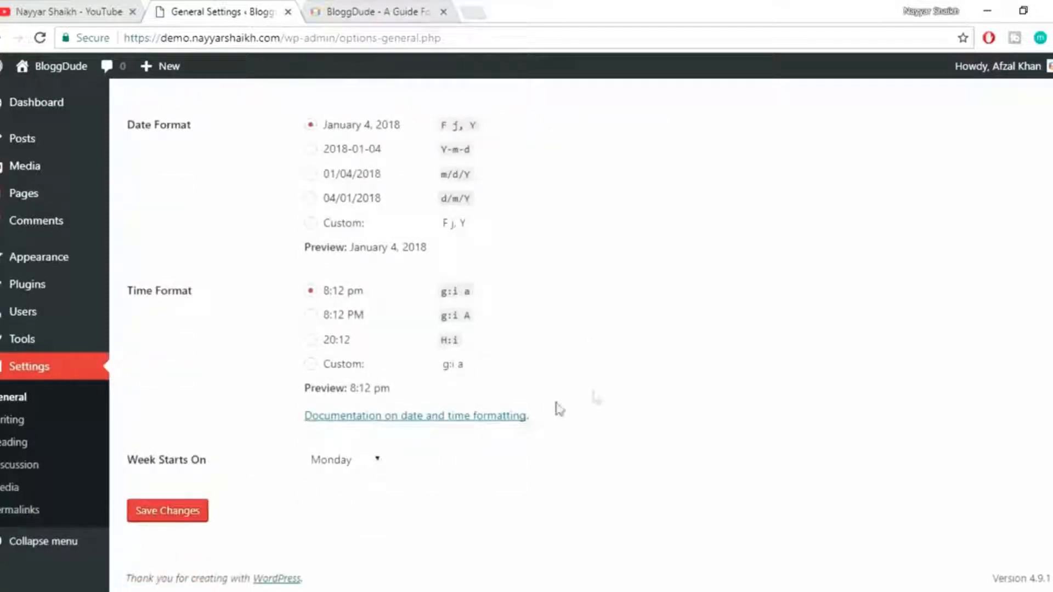
pyautogui.scroll(2, 647, 384)
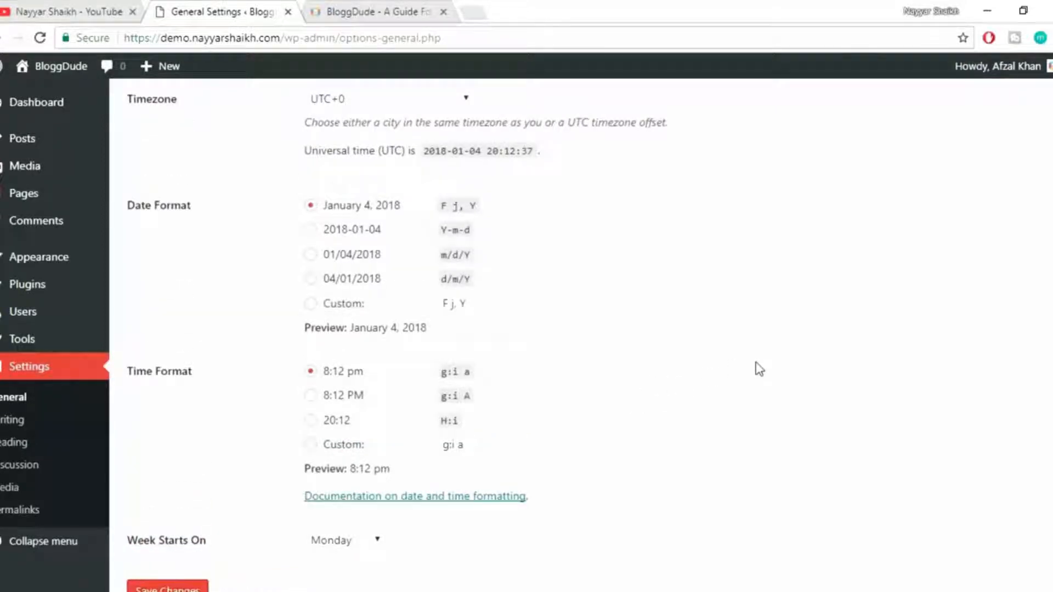
# Switch to the bloggdude.com homepage and examine its sidebar widgets, such as search, recent posts and categories.
pyautogui.click(378, 11)
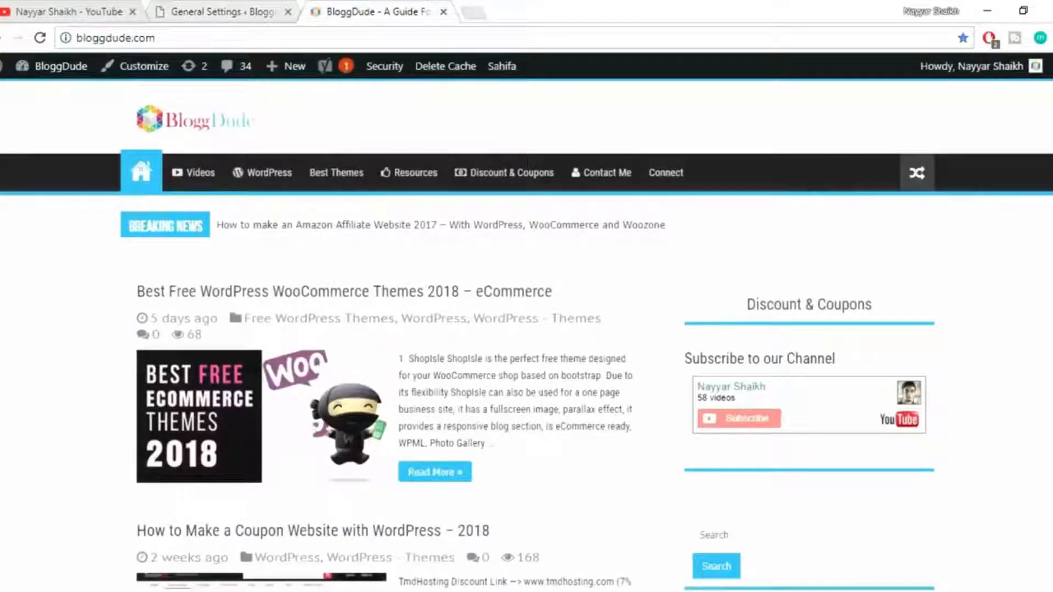
pyautogui.scroll(-10, 987, 228)
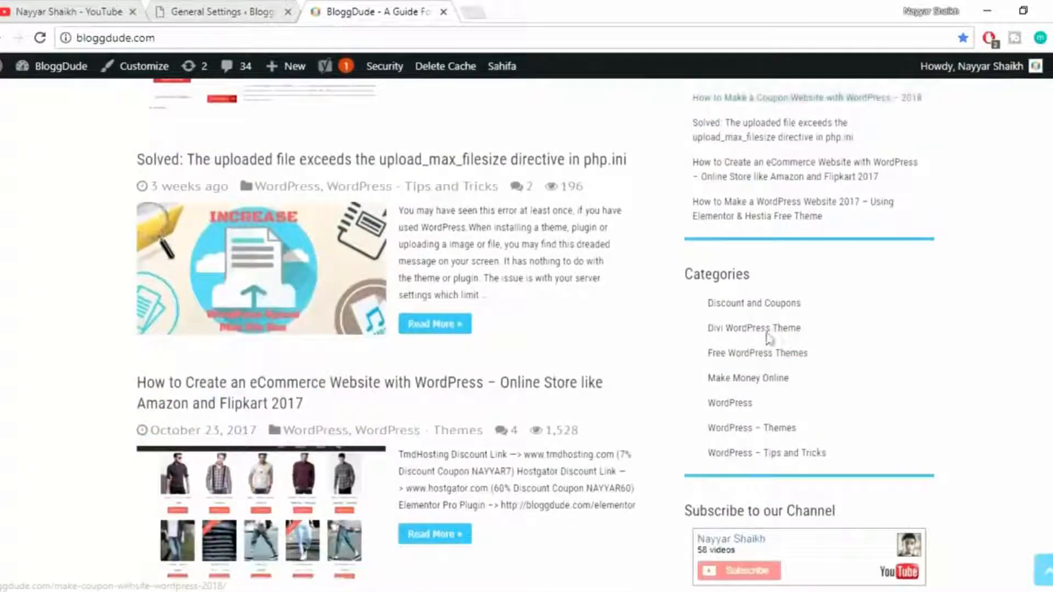
pyautogui.scroll(-11, 912, 423)
pyautogui.scroll(20, 912, 422)
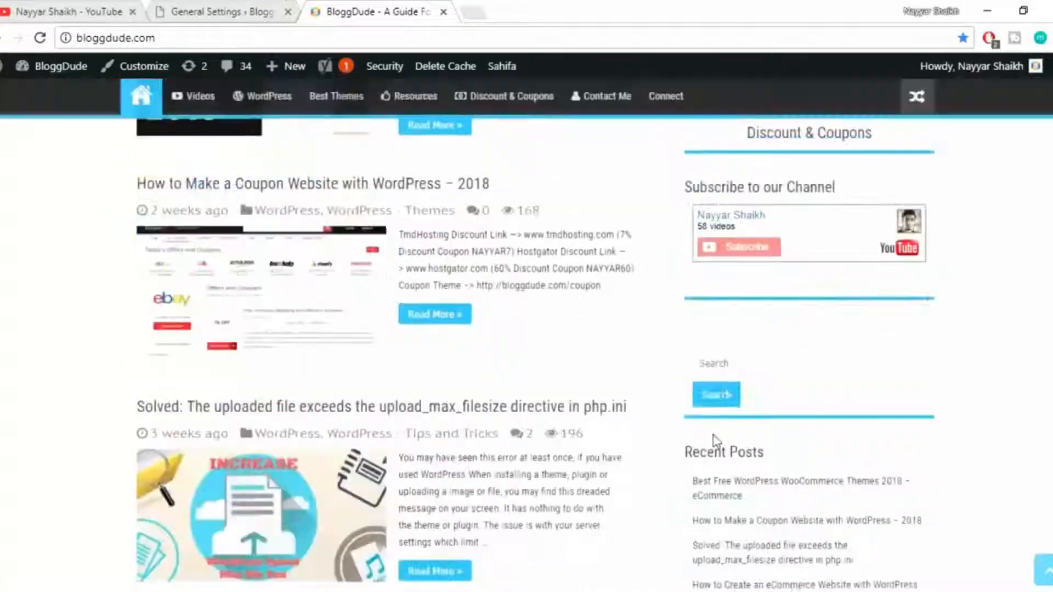
# Switch to the demo site's "Hello world!" post and examine its sidebar widgets and comment section.
pyautogui.moveTo(303, 587)
pyautogui.click(301, 566)
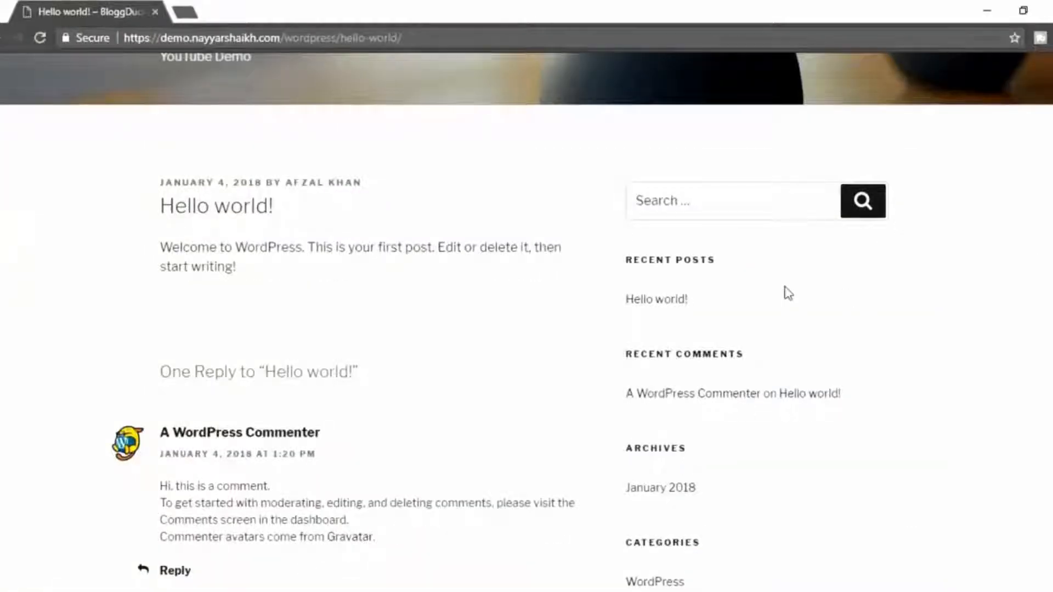
pyautogui.scroll(-3, 689, 491)
pyautogui.scroll(-6, 658, 431)
pyautogui.scroll(1, 671, 428)
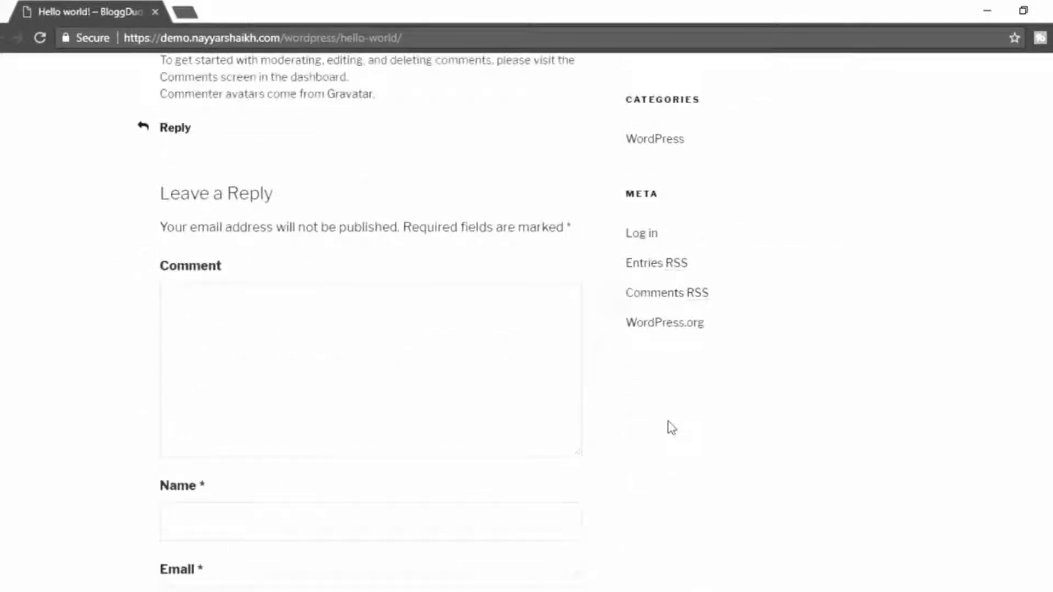
pyautogui.scroll(2, 672, 427)
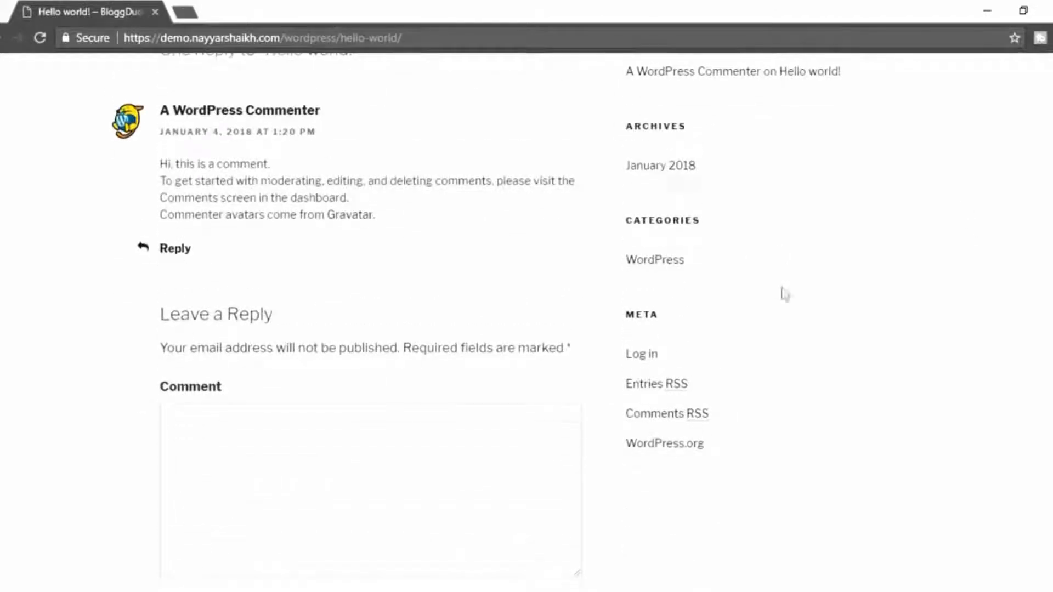
# Compare the sidebar widgets of the demo site's "Hello world!" post with those on the bloggdude.com homepage.
pyautogui.scroll(4, 768, 254)
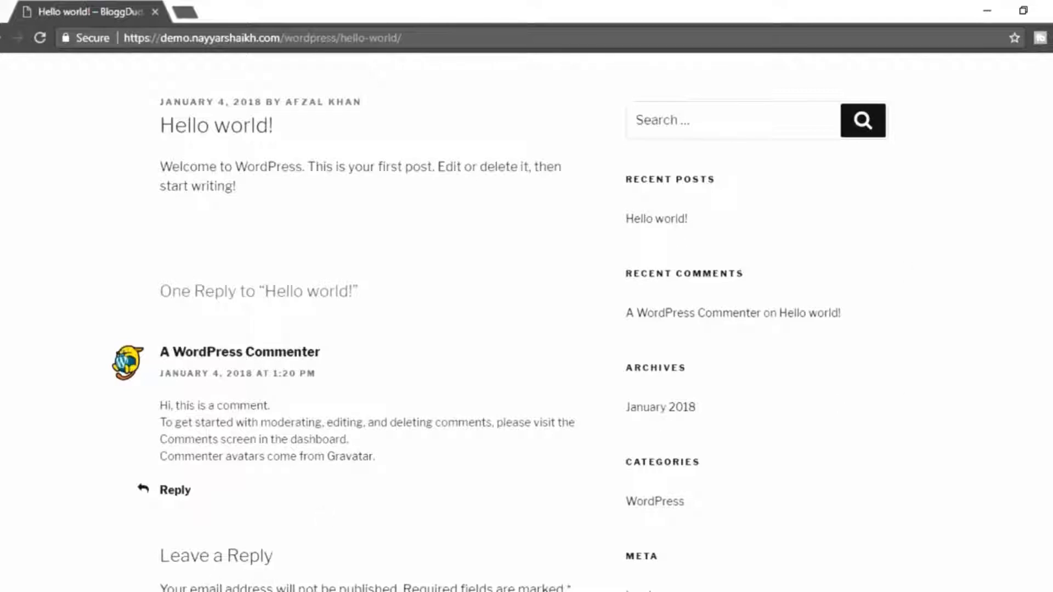
pyautogui.click(74, 554)
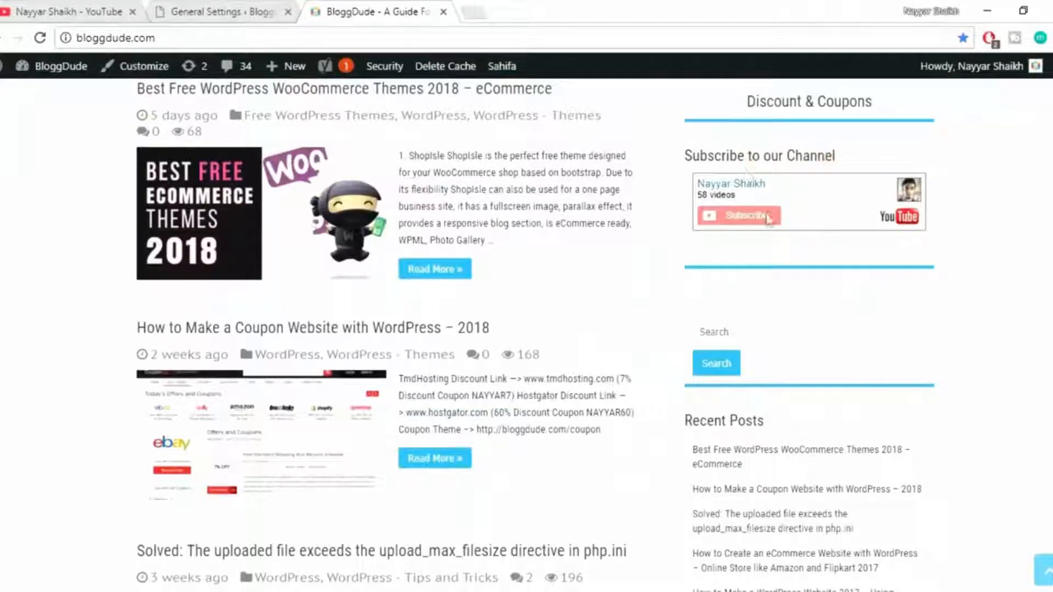
pyautogui.scroll(-5, 994, 376)
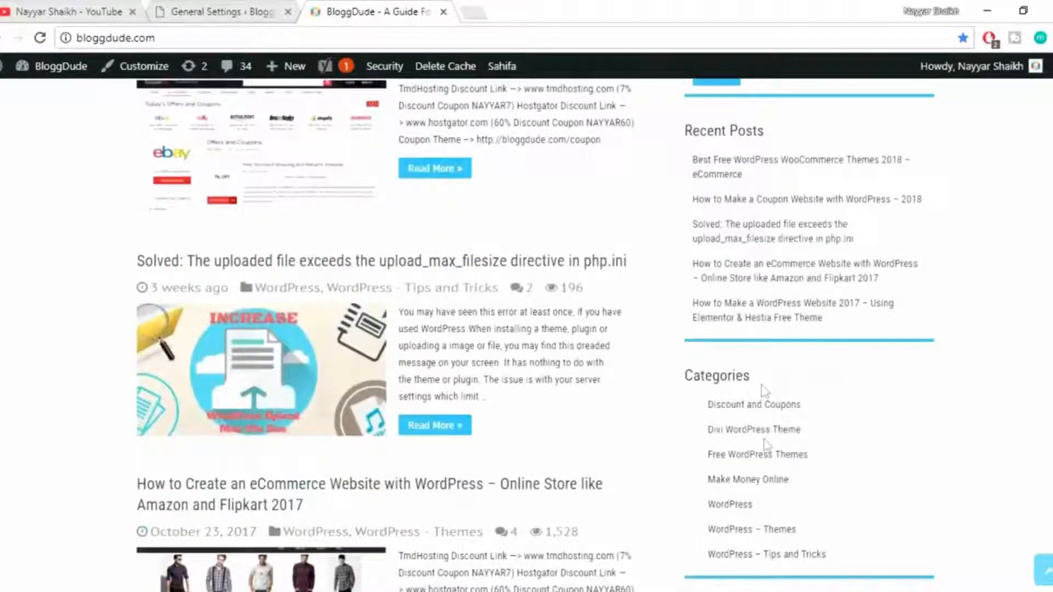
pyautogui.scroll(-2, 765, 445)
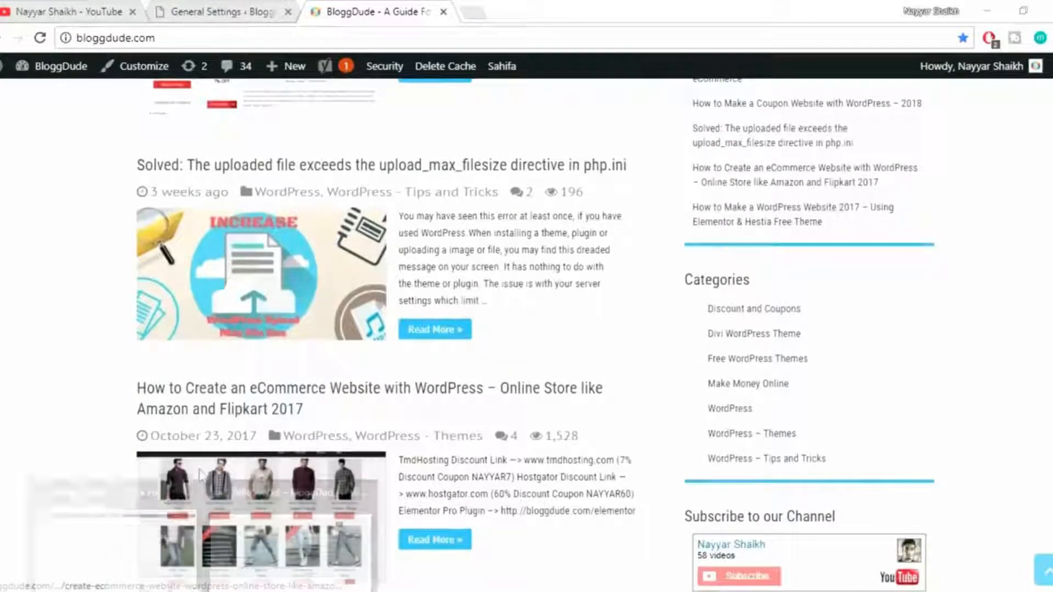
# Go to the demo site's widget management and delete the Meta widget from the Blog Sidebar.
pyautogui.click(219, 11)
pyautogui.moveTo(52, 266)
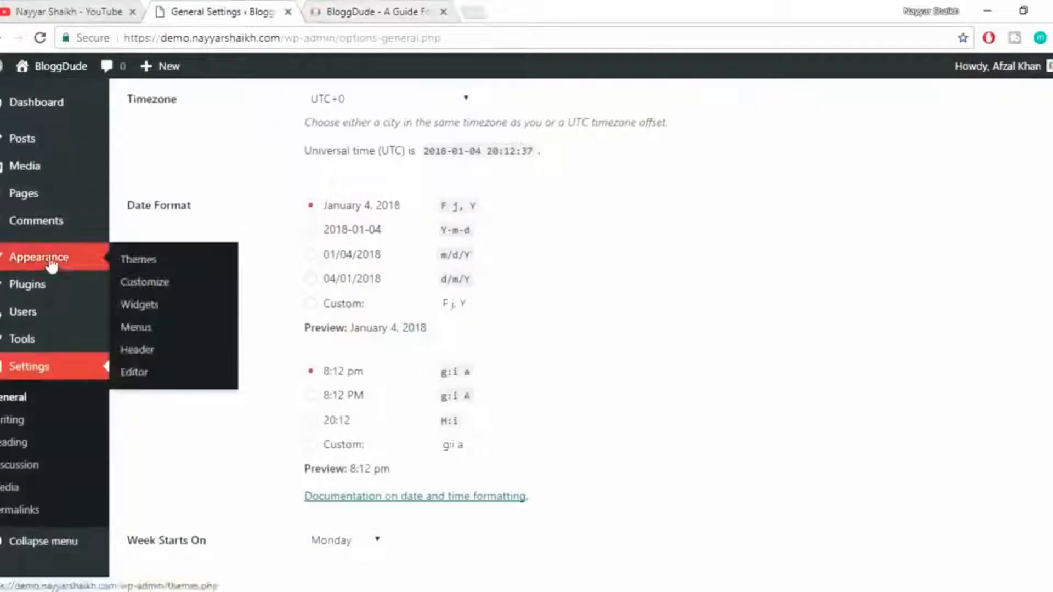
pyautogui.click(158, 310)
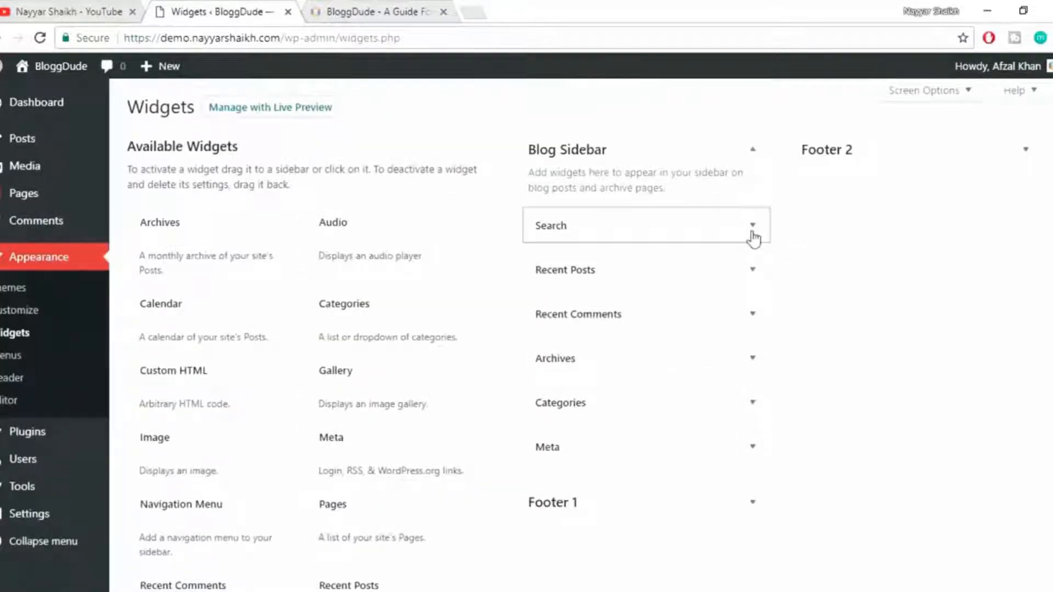
pyautogui.scroll(-1, 792, 282)
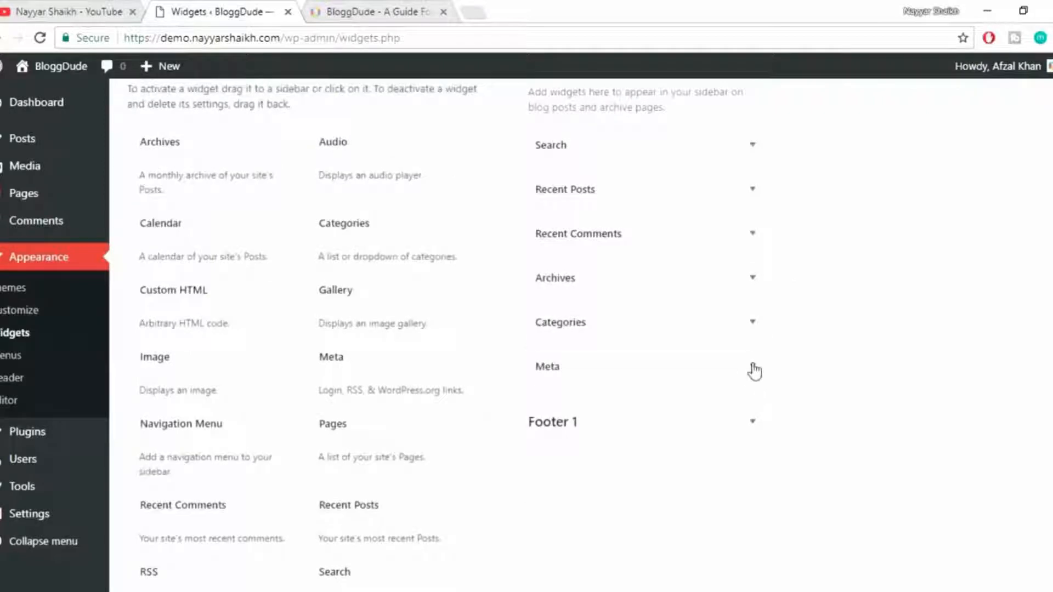
pyautogui.click(753, 367)
pyautogui.scroll(-1, 686, 384)
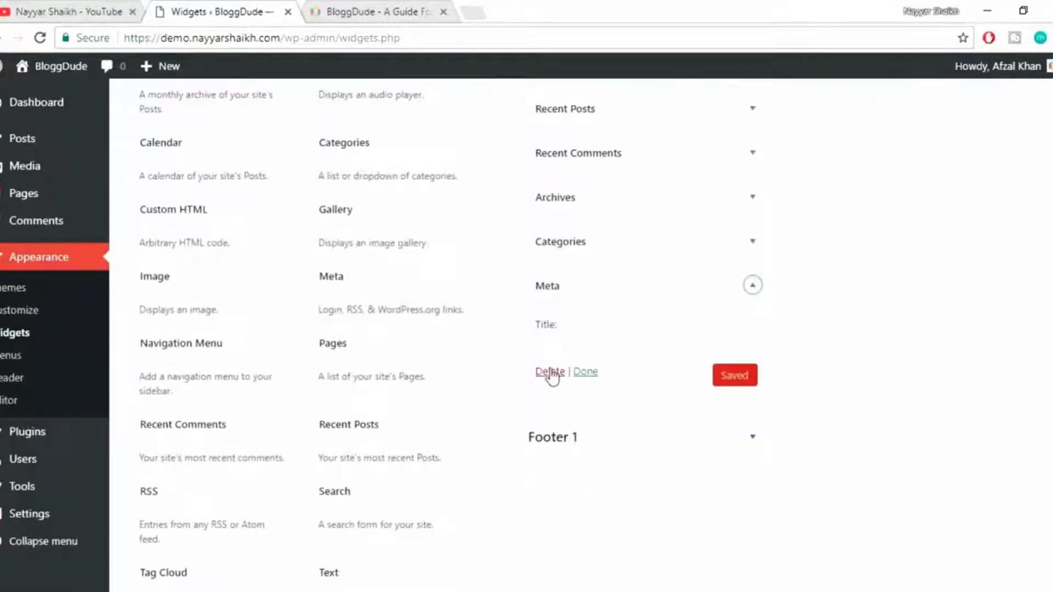
pyautogui.click(550, 372)
pyautogui.scroll(1, 784, 316)
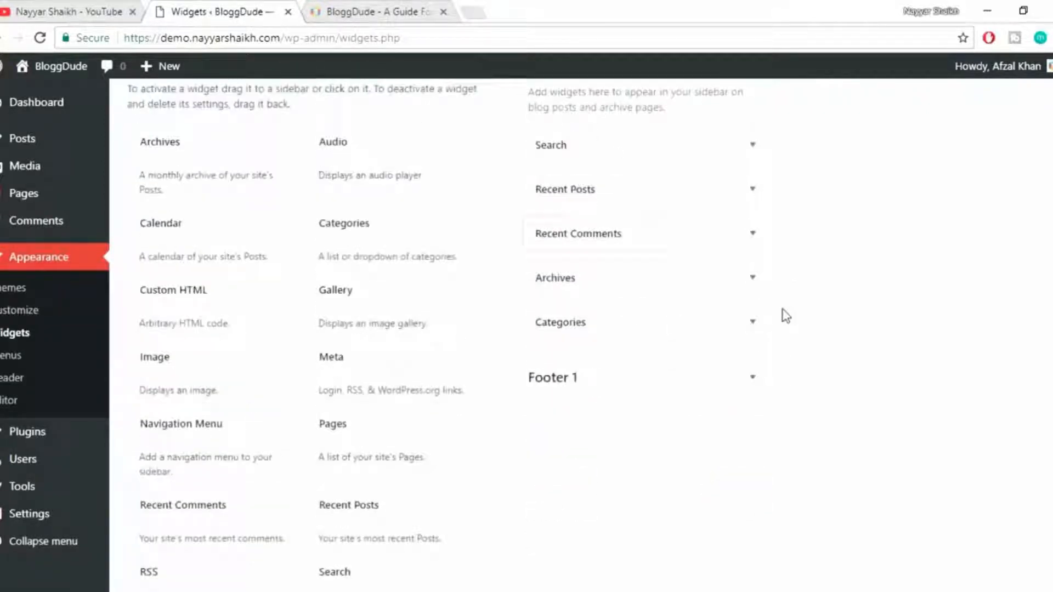
# Delete the Recent Comments and Archives widgets from the Blog Sidebar.
pyautogui.click(747, 195)
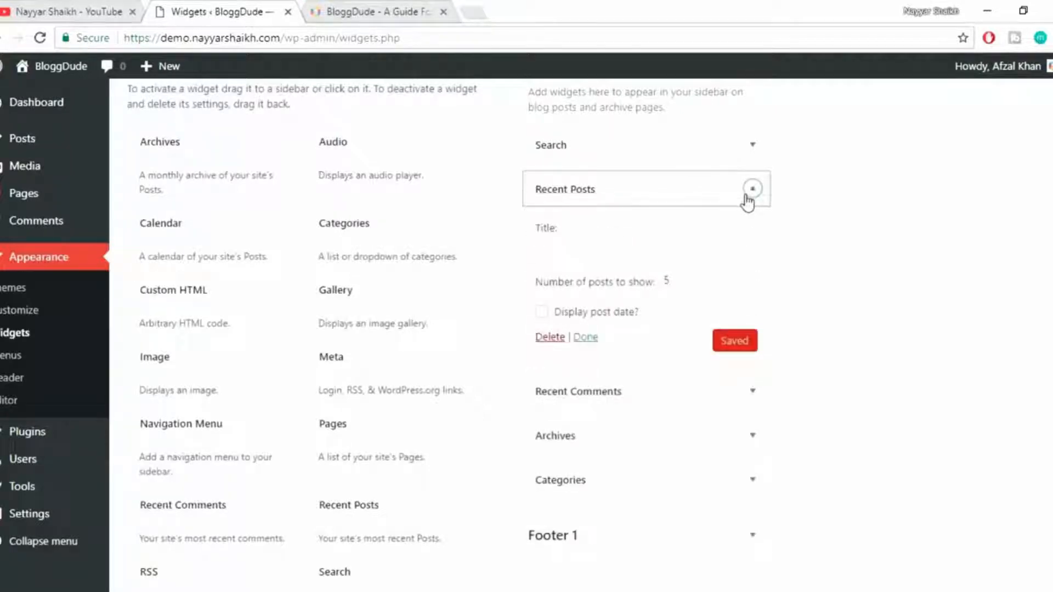
pyautogui.click(750, 195)
pyautogui.click(753, 236)
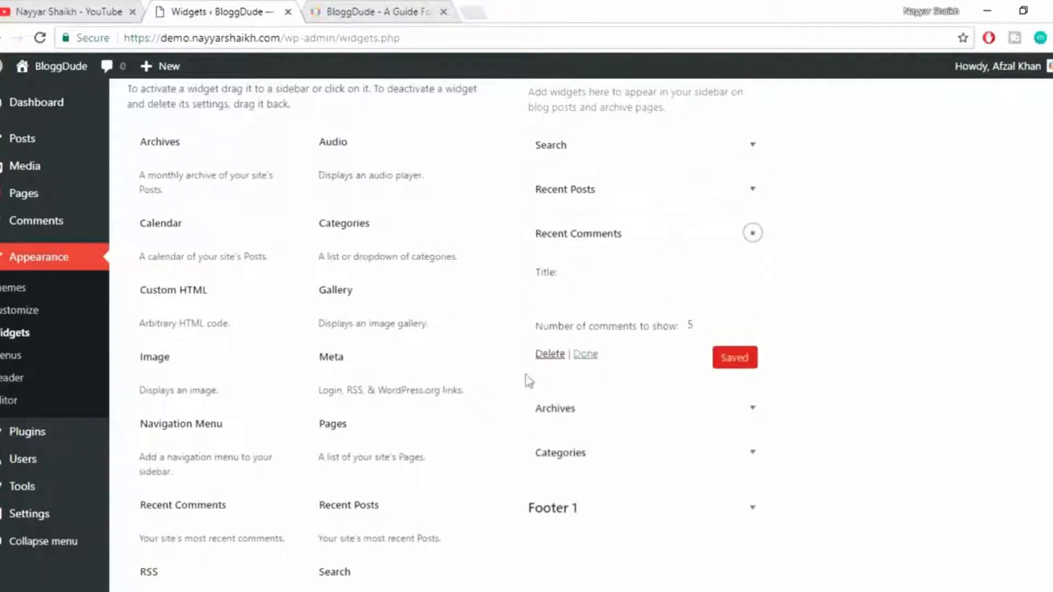
pyautogui.click(552, 356)
pyautogui.click(728, 231)
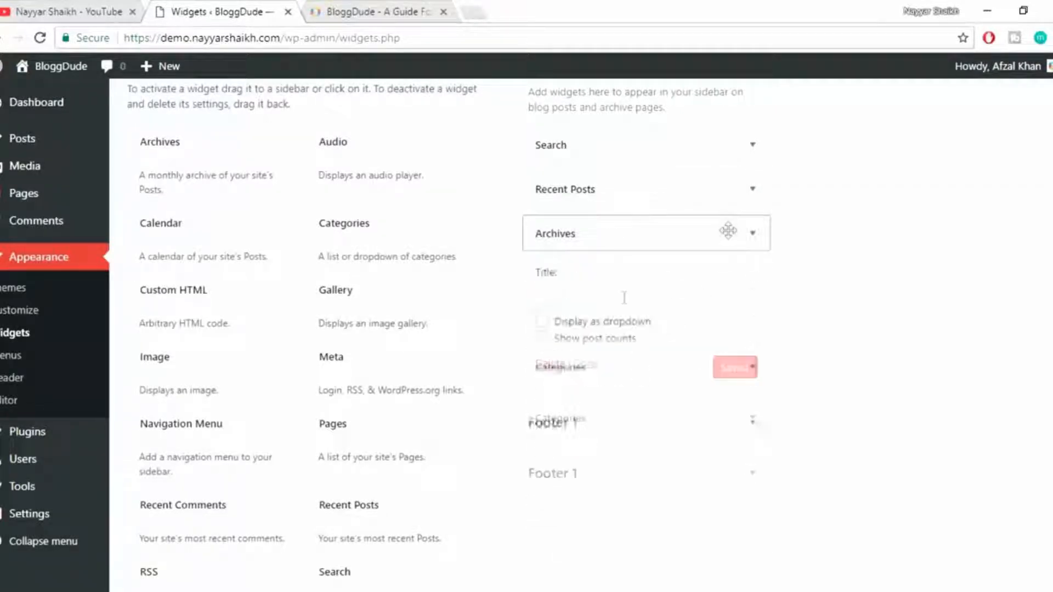
pyautogui.click(554, 366)
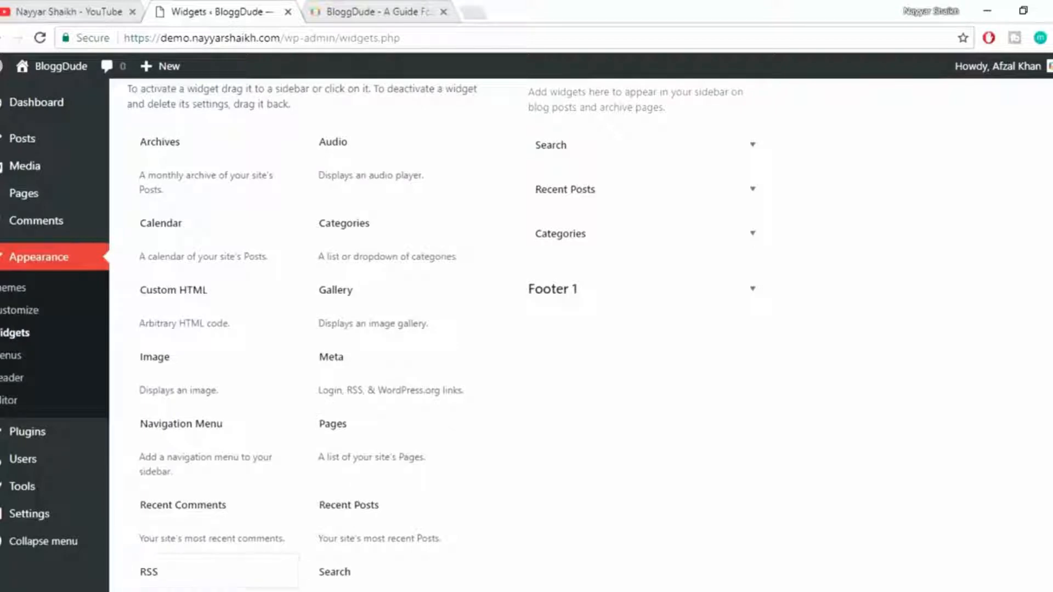
# Switch to the demo site's "Hello world!" post, reload it, and examine the page's address and content.
pyautogui.click(284, 535)
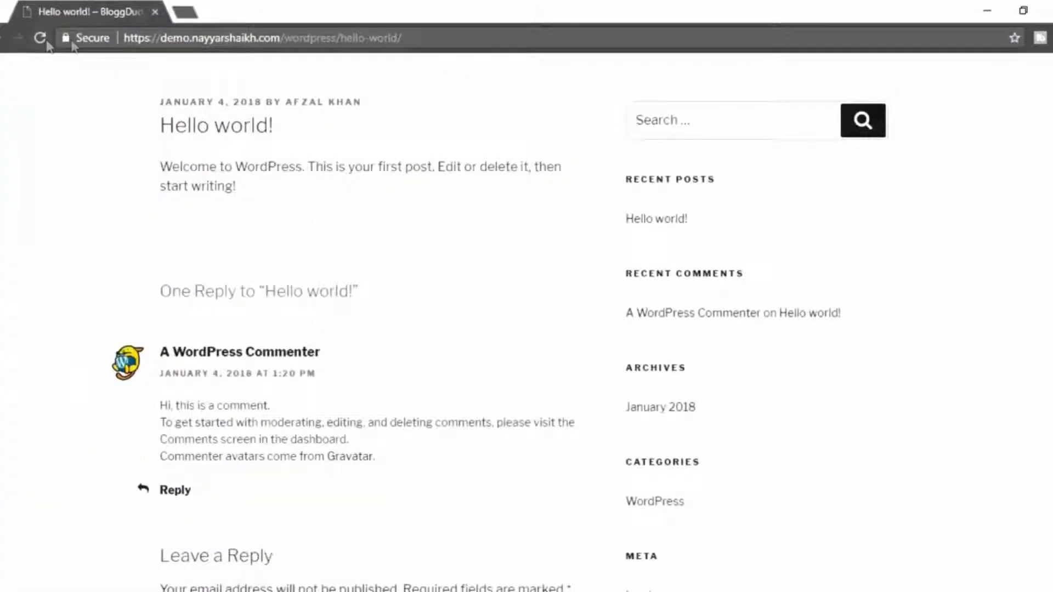
pyautogui.click(40, 38)
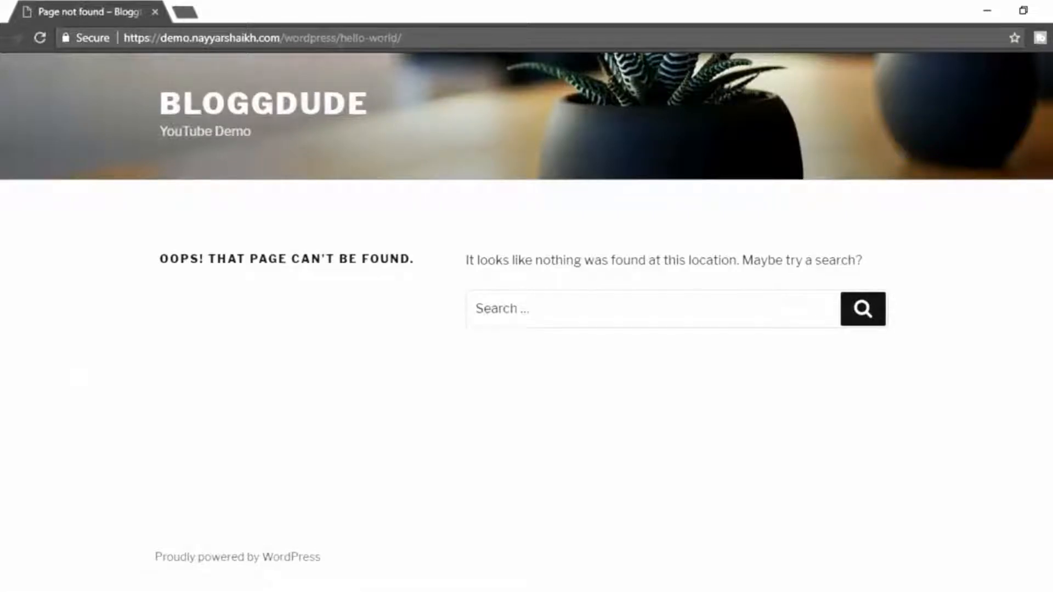
pyautogui.moveTo(424, 37); pyautogui.dragTo(341, 38)
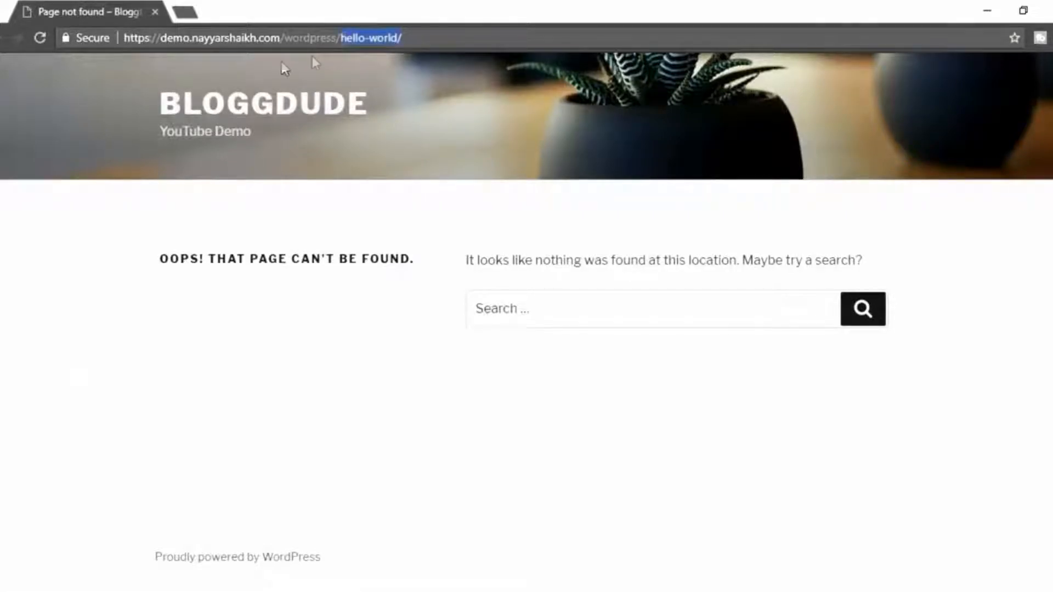
pyautogui.moveTo(159, 271); pyautogui.dragTo(373, 260)
pyautogui.click(433, 232)
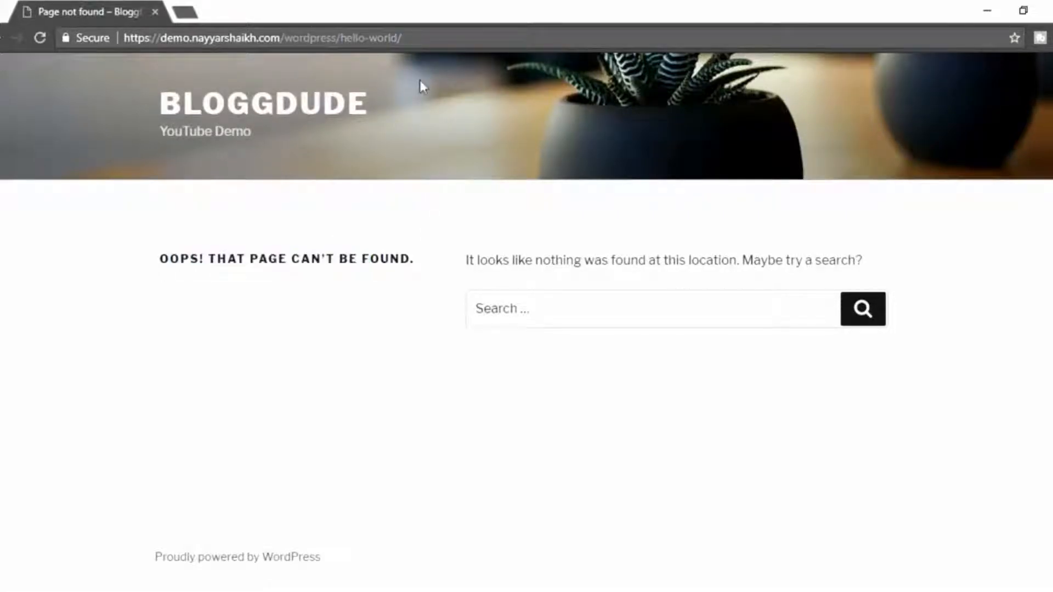
pyautogui.click(301, 423)
# Return to the demo site's dashboard and go to the Plugins section.
pyautogui.click(136, 535)
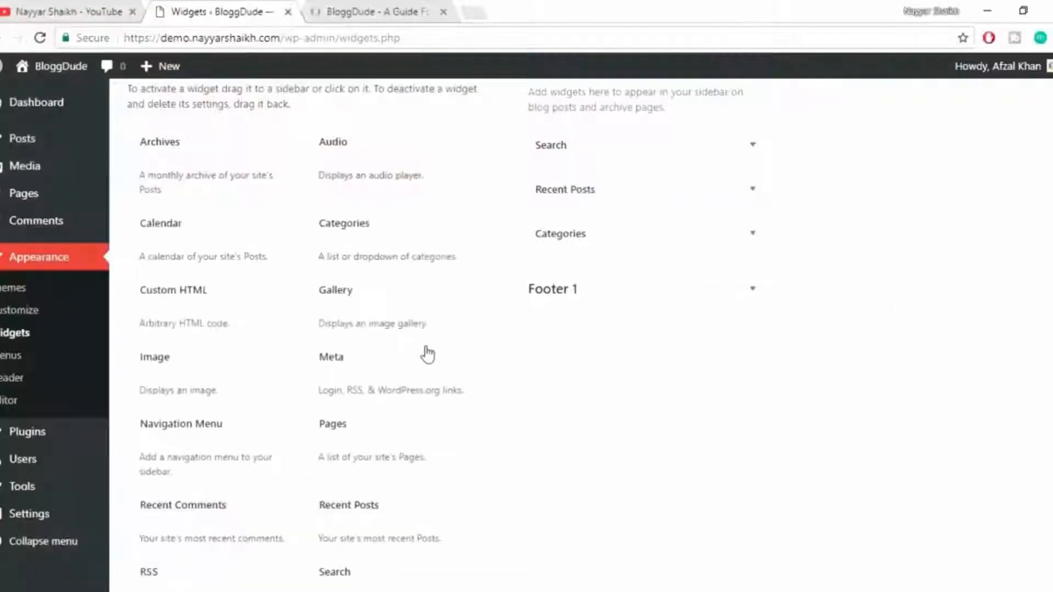
pyautogui.scroll(2, 911, 355)
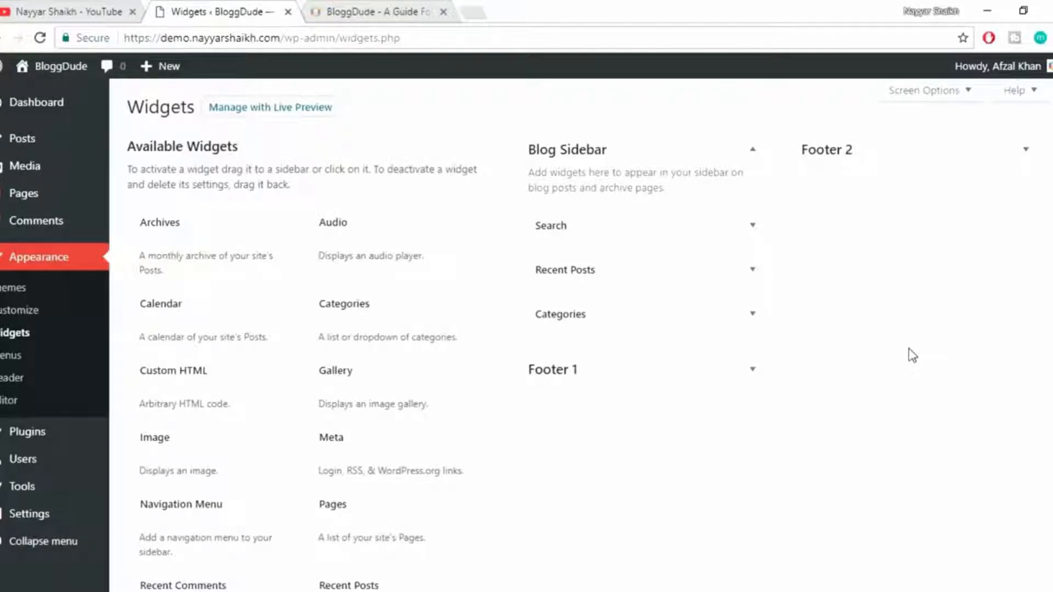
pyautogui.moveTo(24, 434)
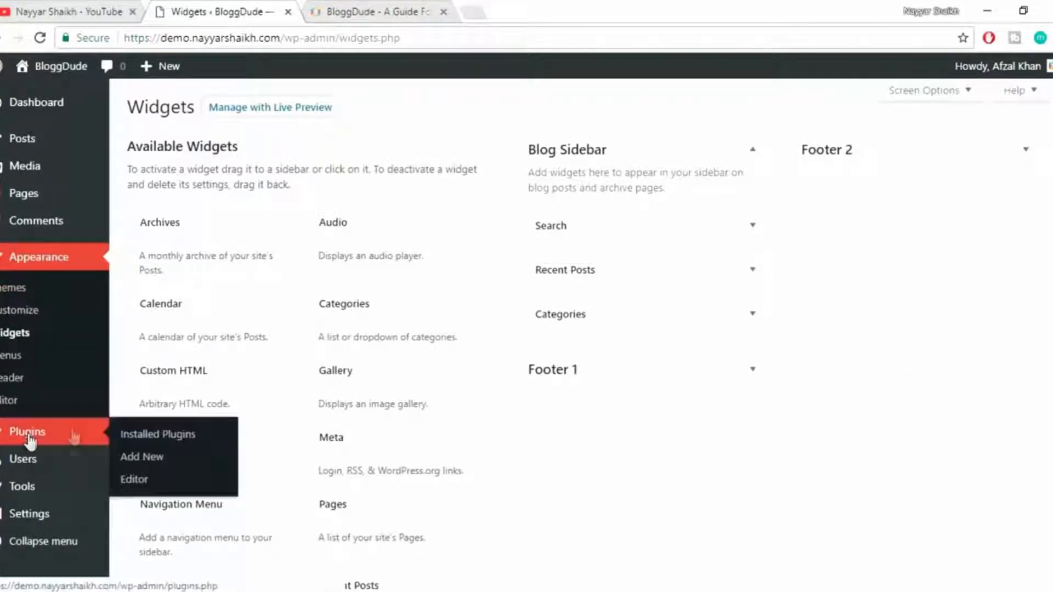